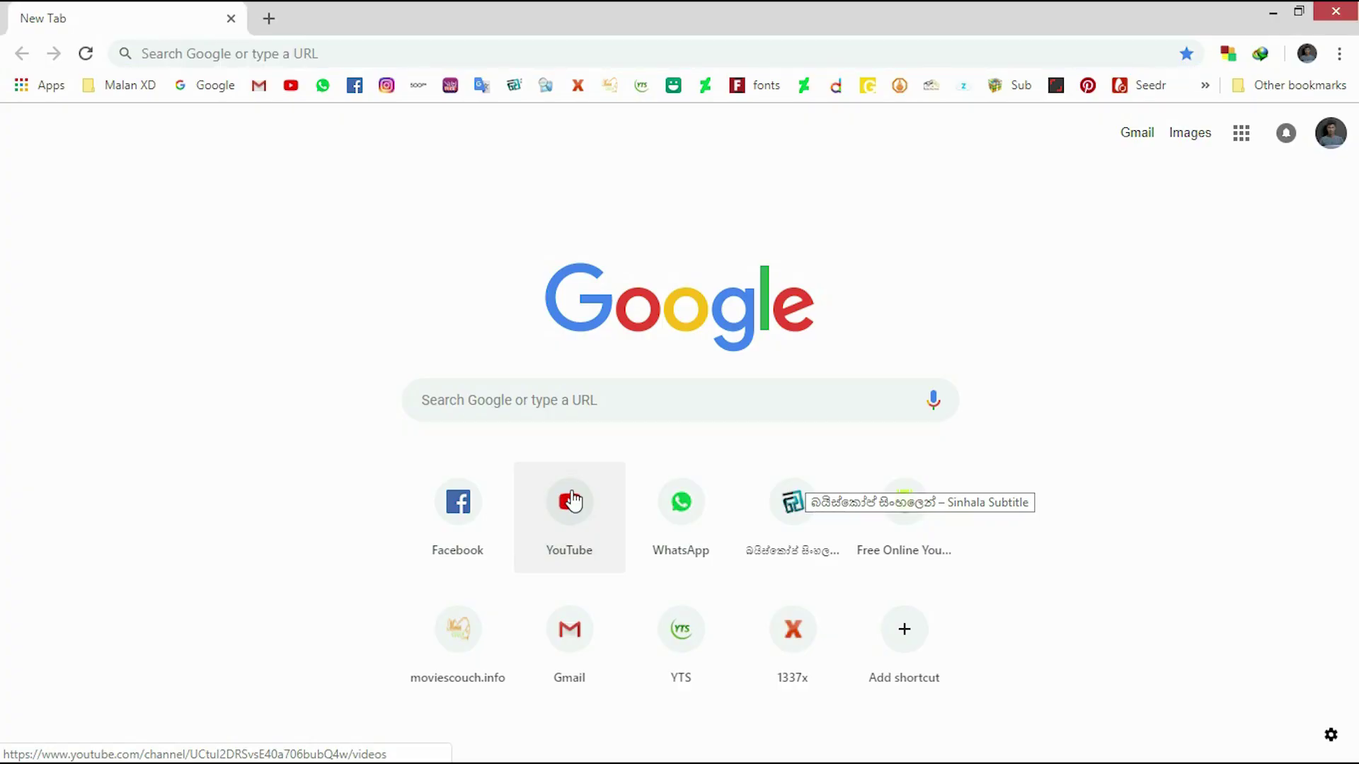
Step: Search YouTube for 'vishlist'
left_click(791, 499)
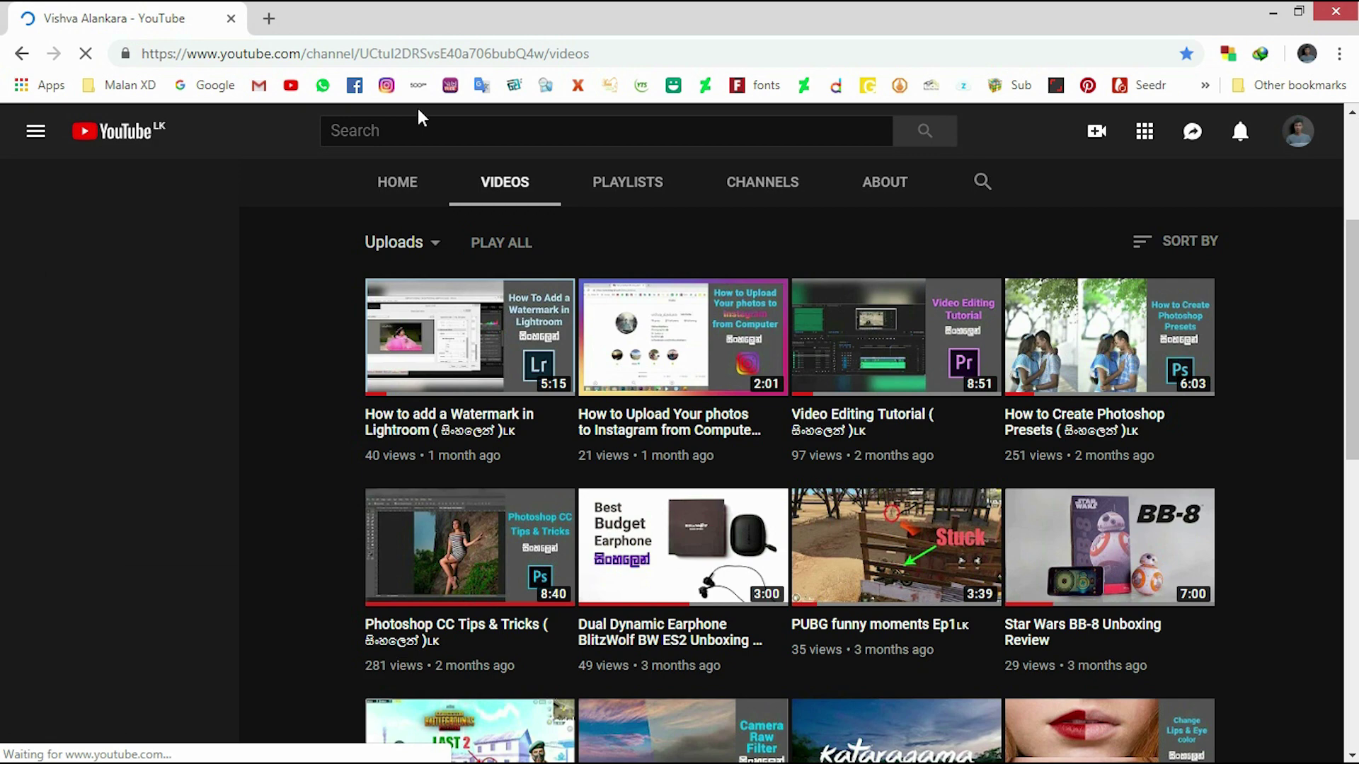
left_click(417, 128)
type("v")
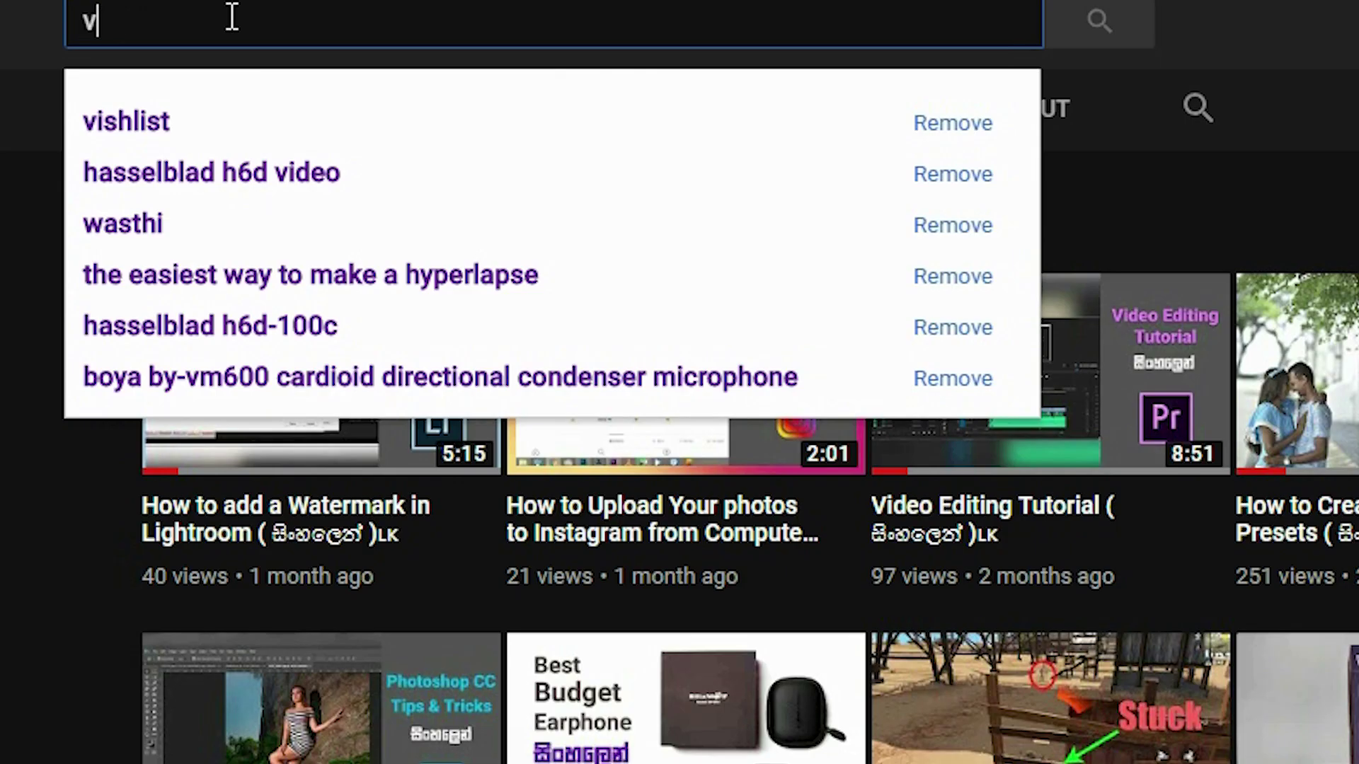
type("ish")
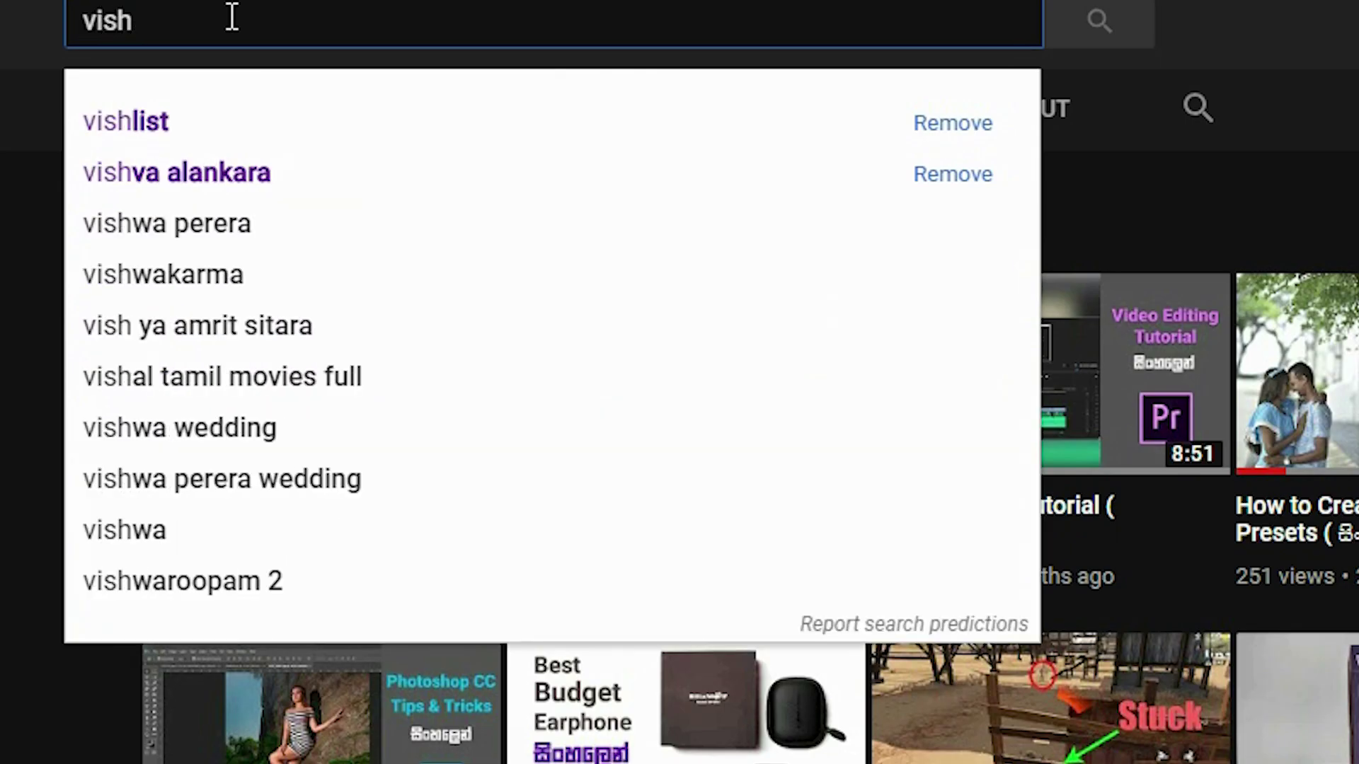
type("lis")
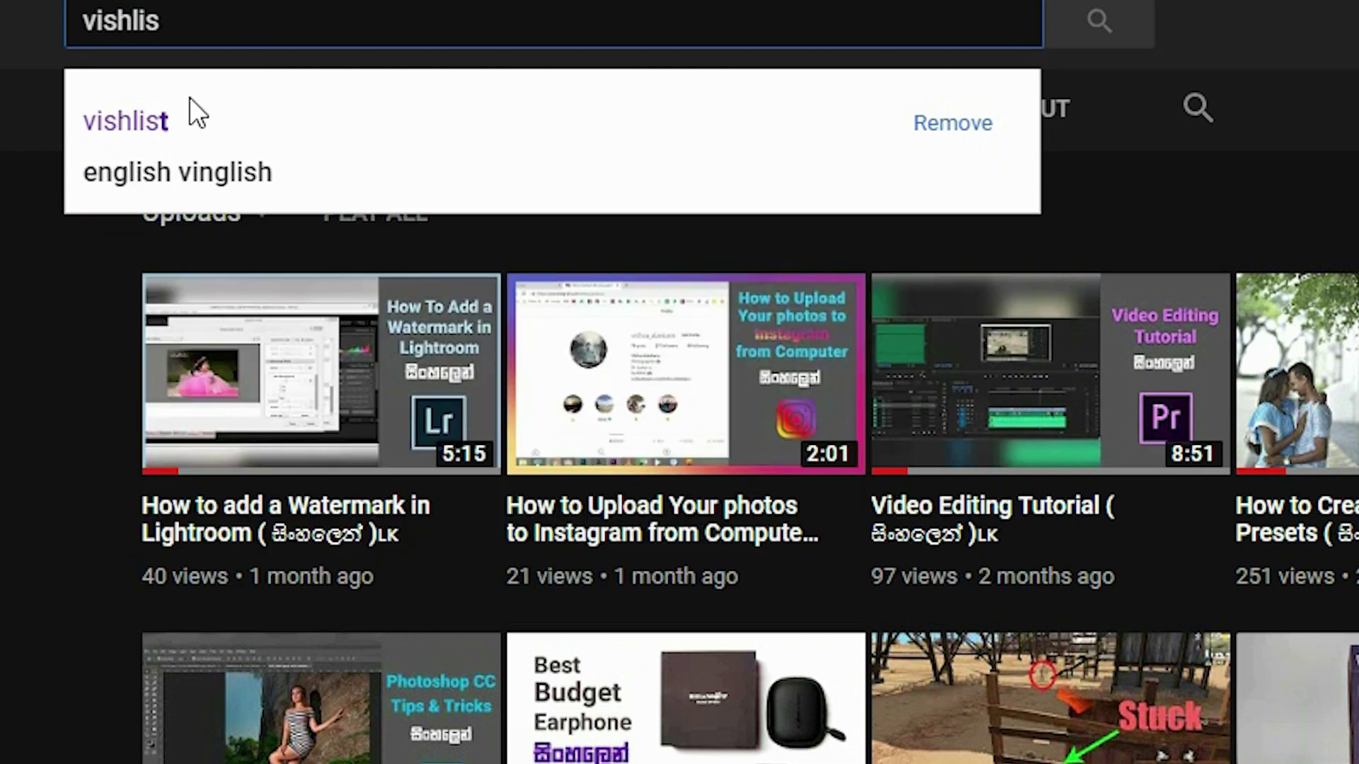
left_click(173, 119)
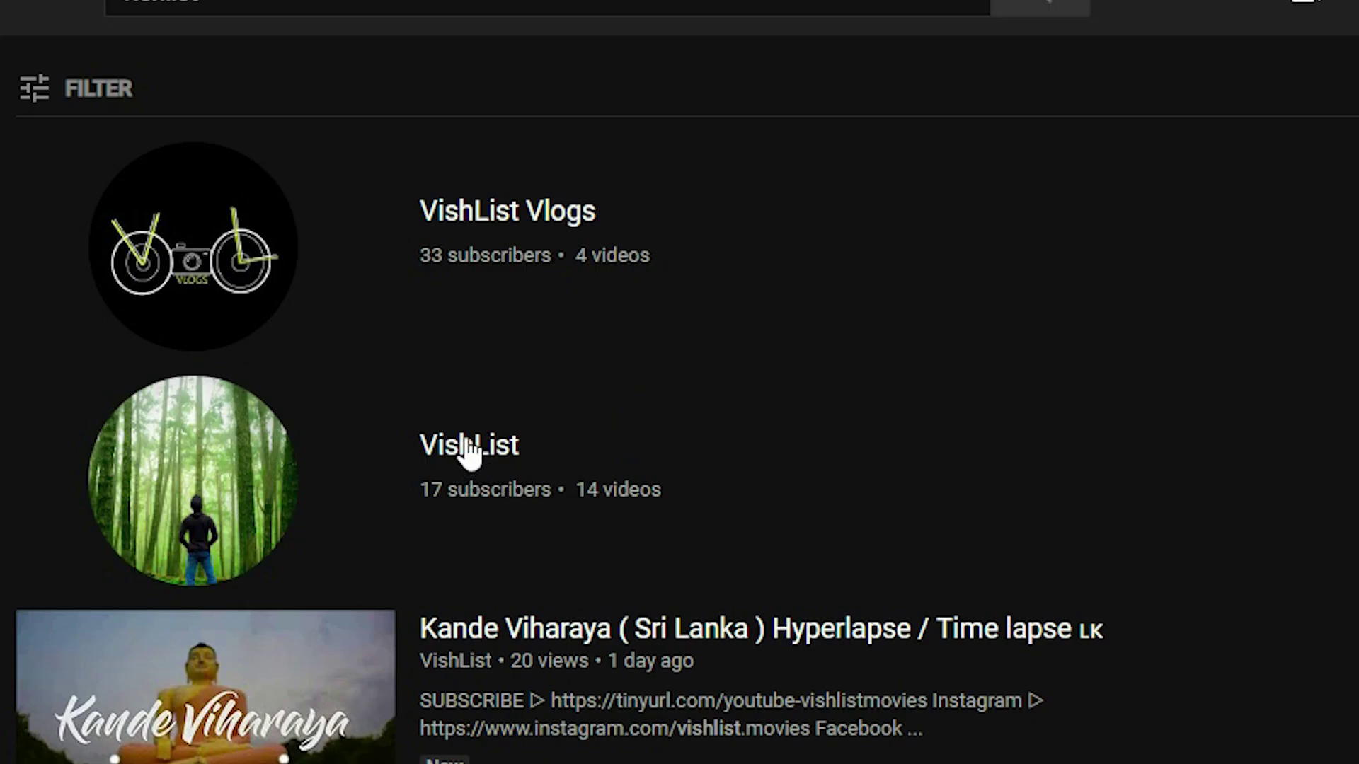
Step: Open the VishList channel and browse its Videos tab of time-lapse uploads
left_click(556, 425)
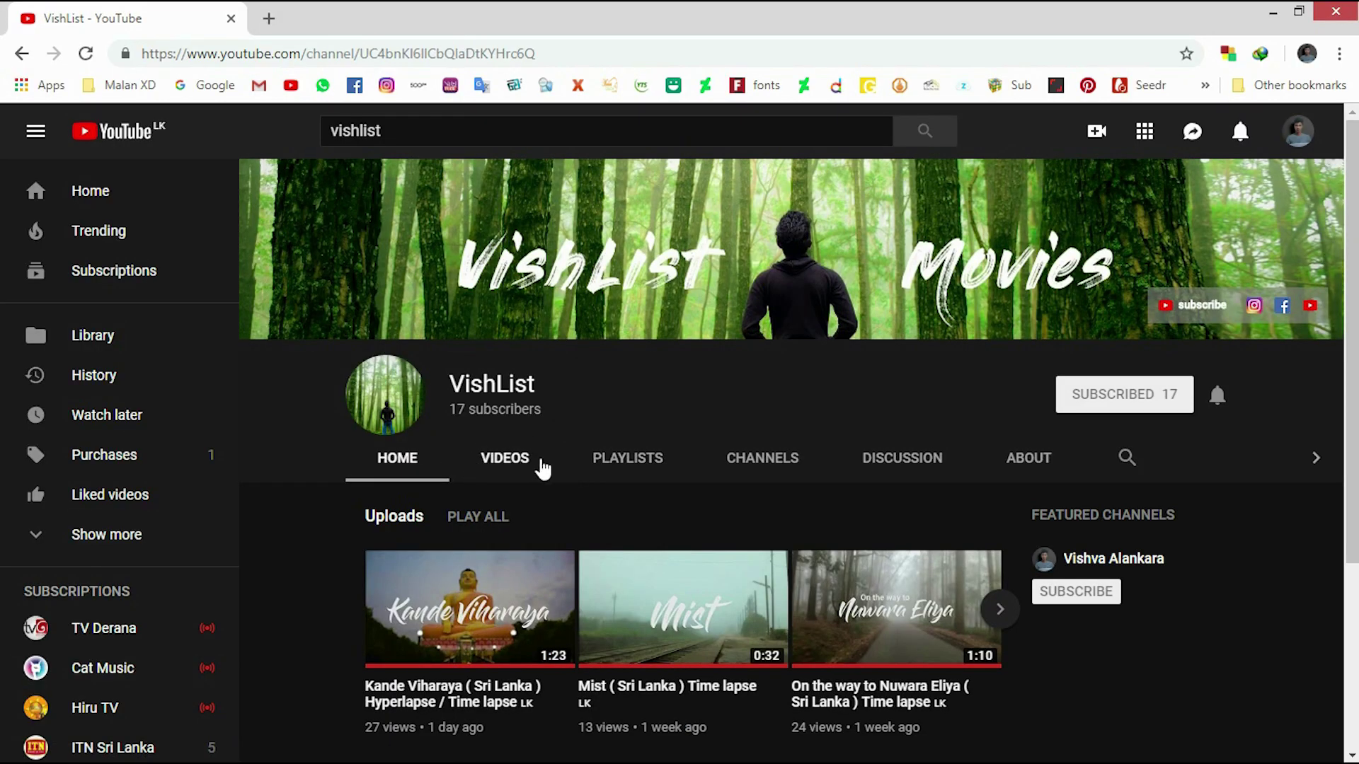
left_click(527, 462)
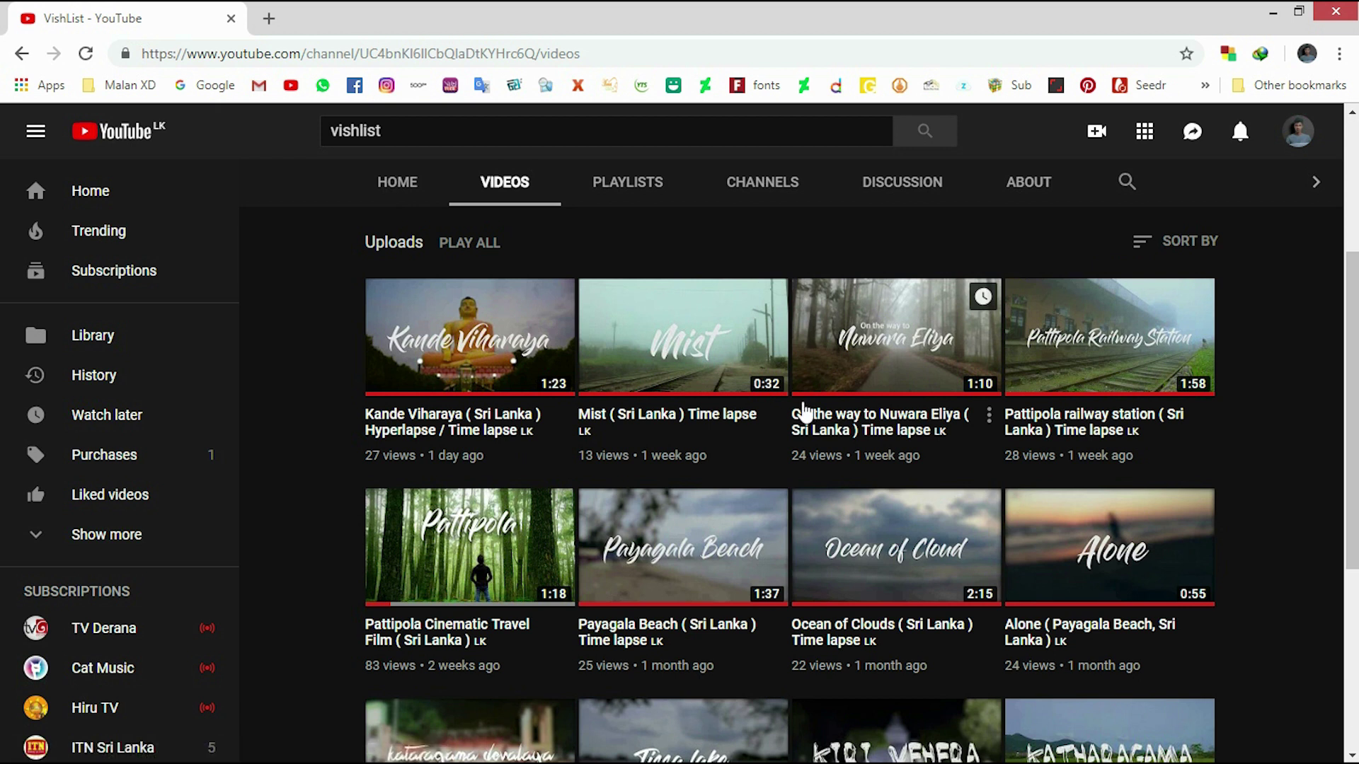
scroll(692, 359, "down", 1)
scroll(692, 359, "down", 4)
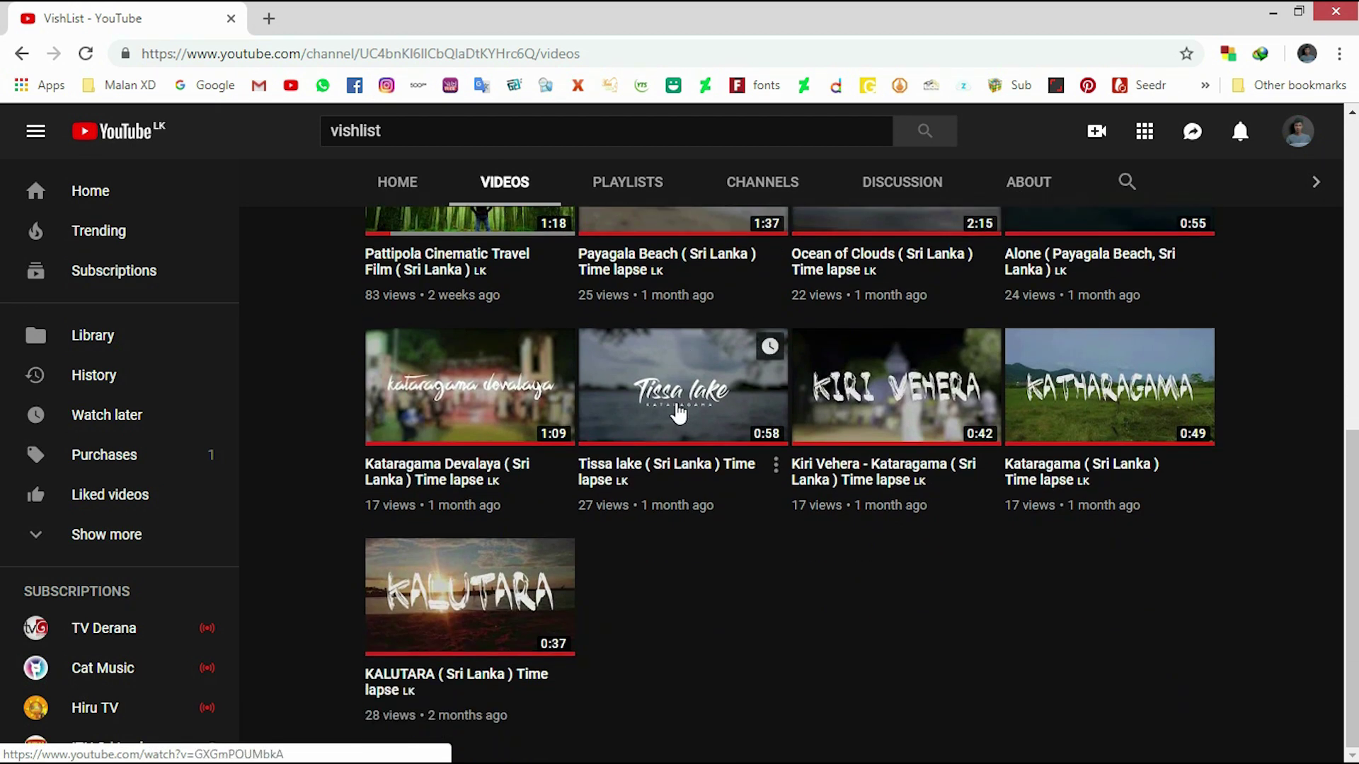
scroll(677, 404, "up", 4)
scroll(676, 409, "up", 1)
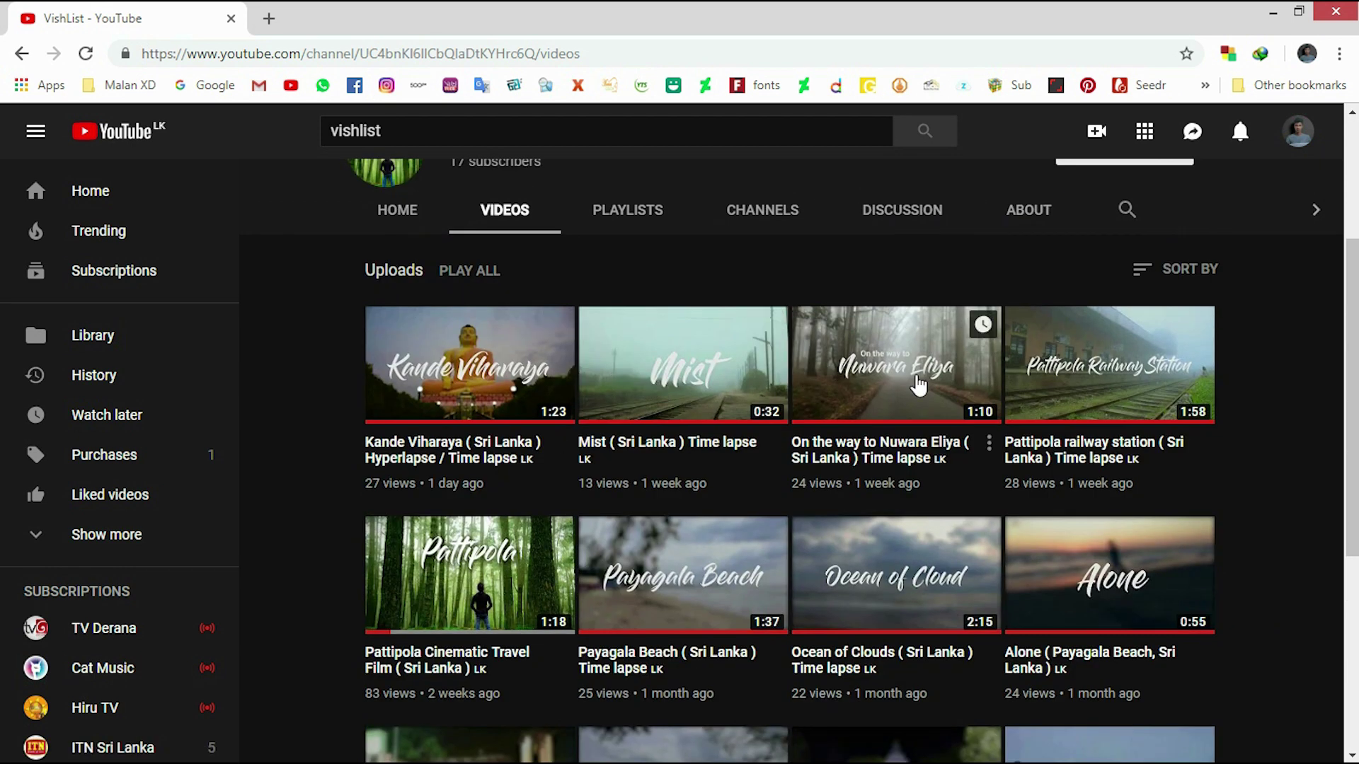
scroll(920, 396, "up", 3)
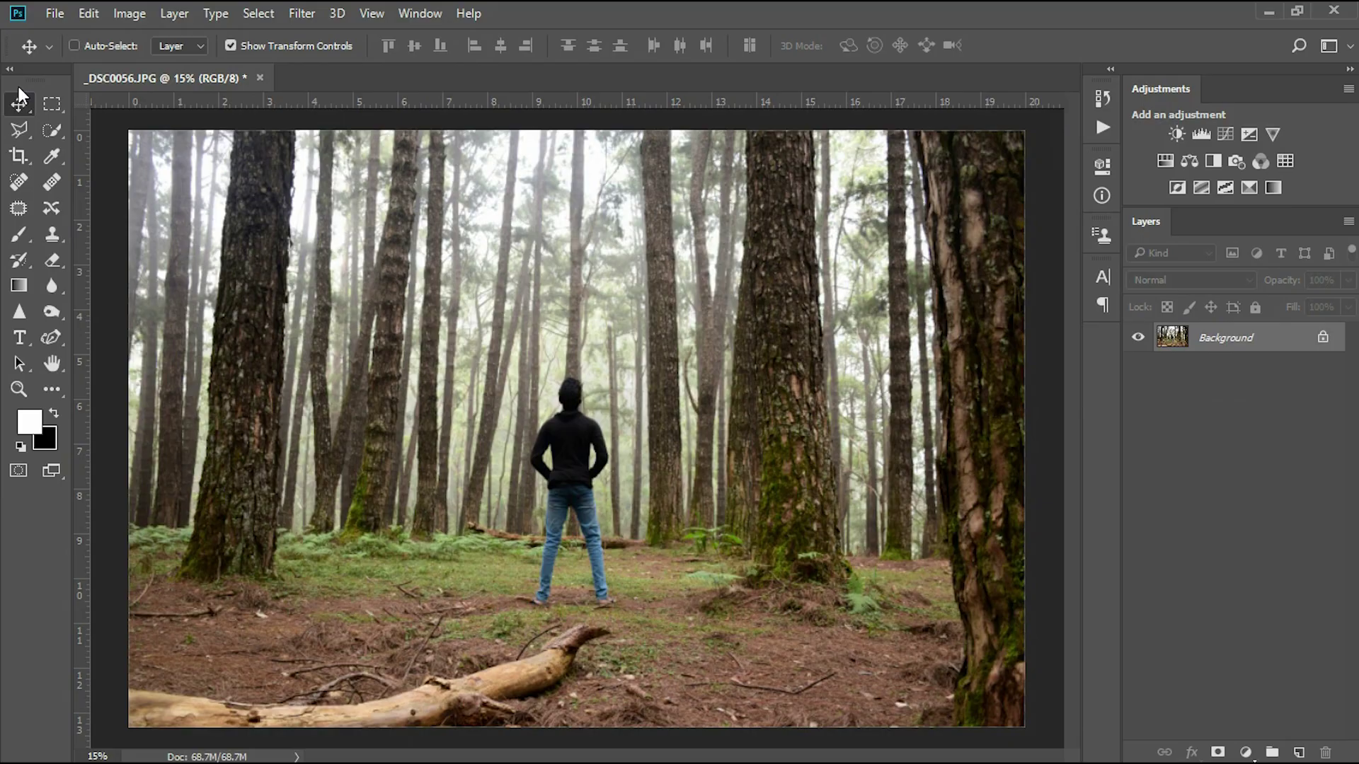
Step: Duplicate the forest photo's Background layer into Layer 1 with Ctrl+J
key("ctrl+j")
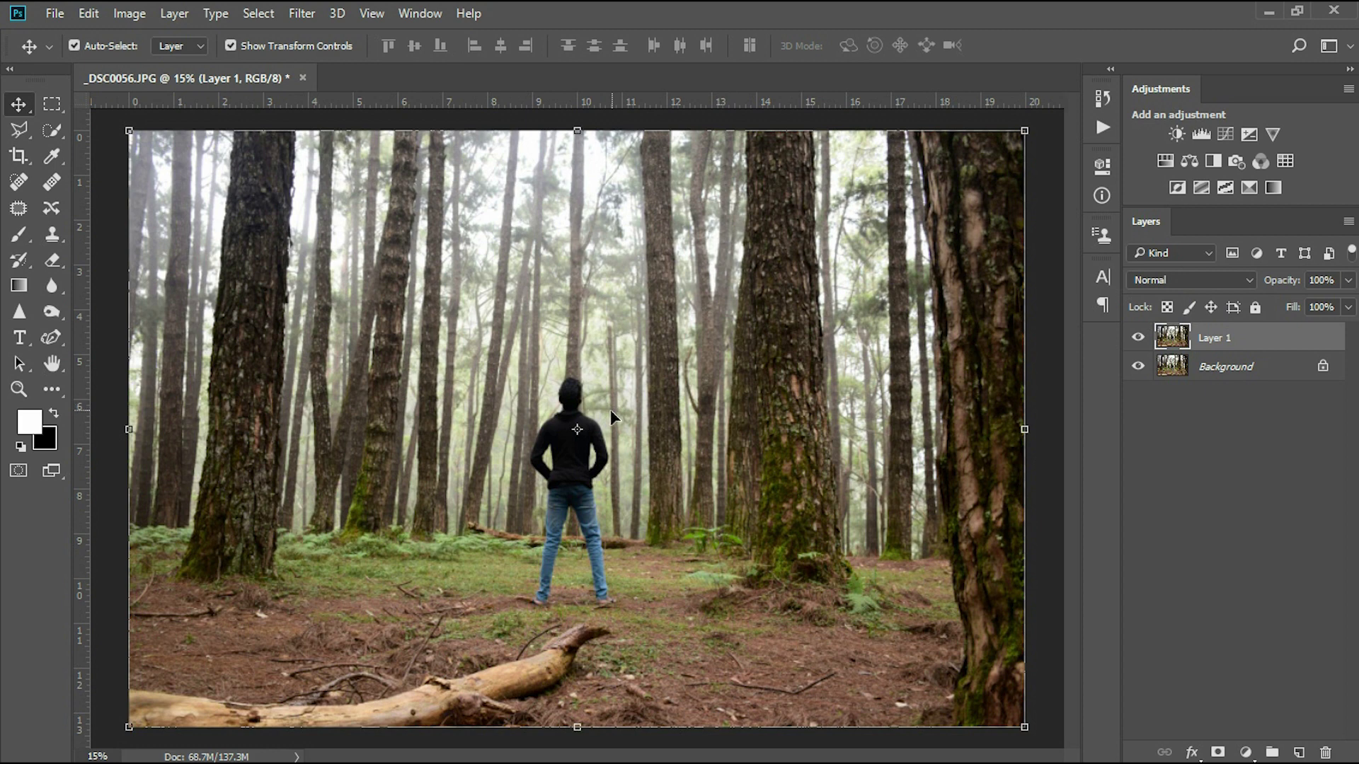
Step: Zoom in and Quick-Select the man's head, hoodie and jeans
scroll(588, 453, "up", 3)
scroll(577, 471, "up", 3)
scroll(579, 474, "up", 2)
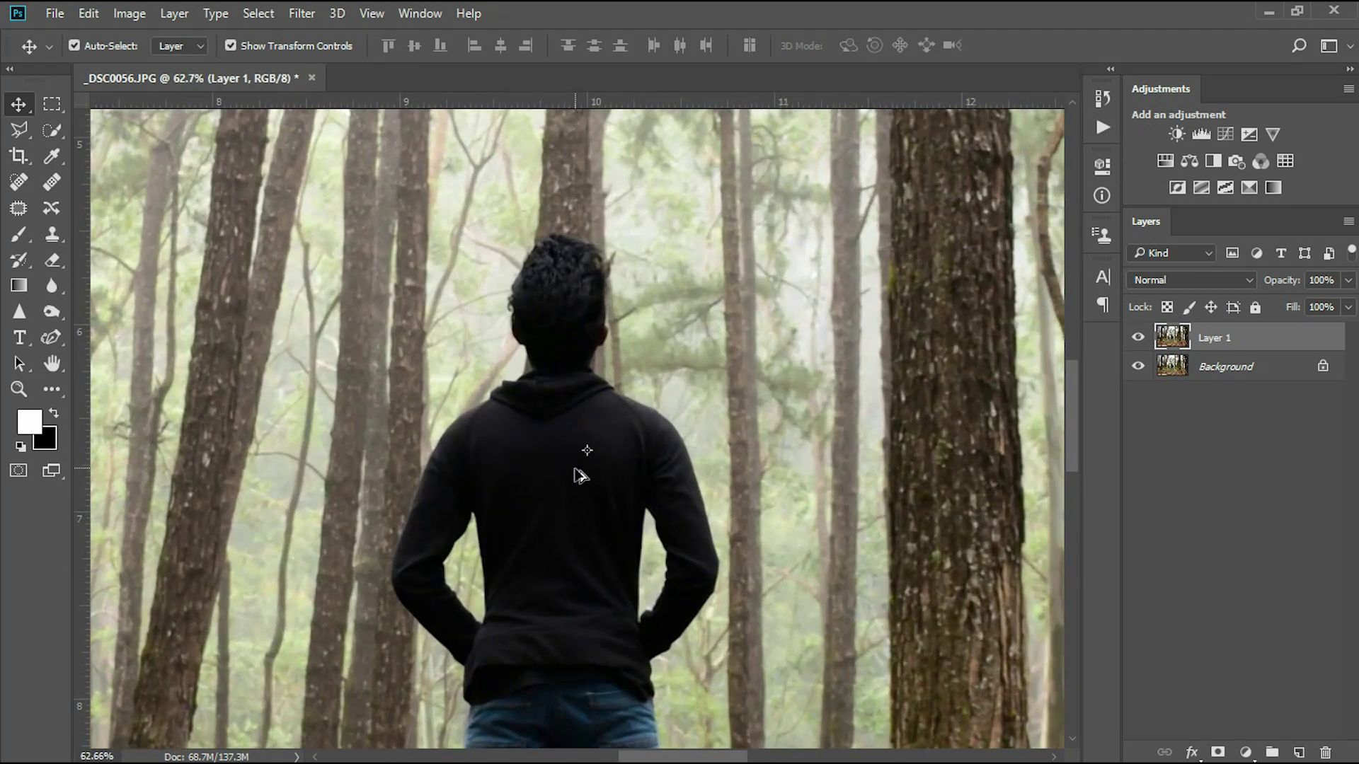
scroll(577, 473, "up", 1)
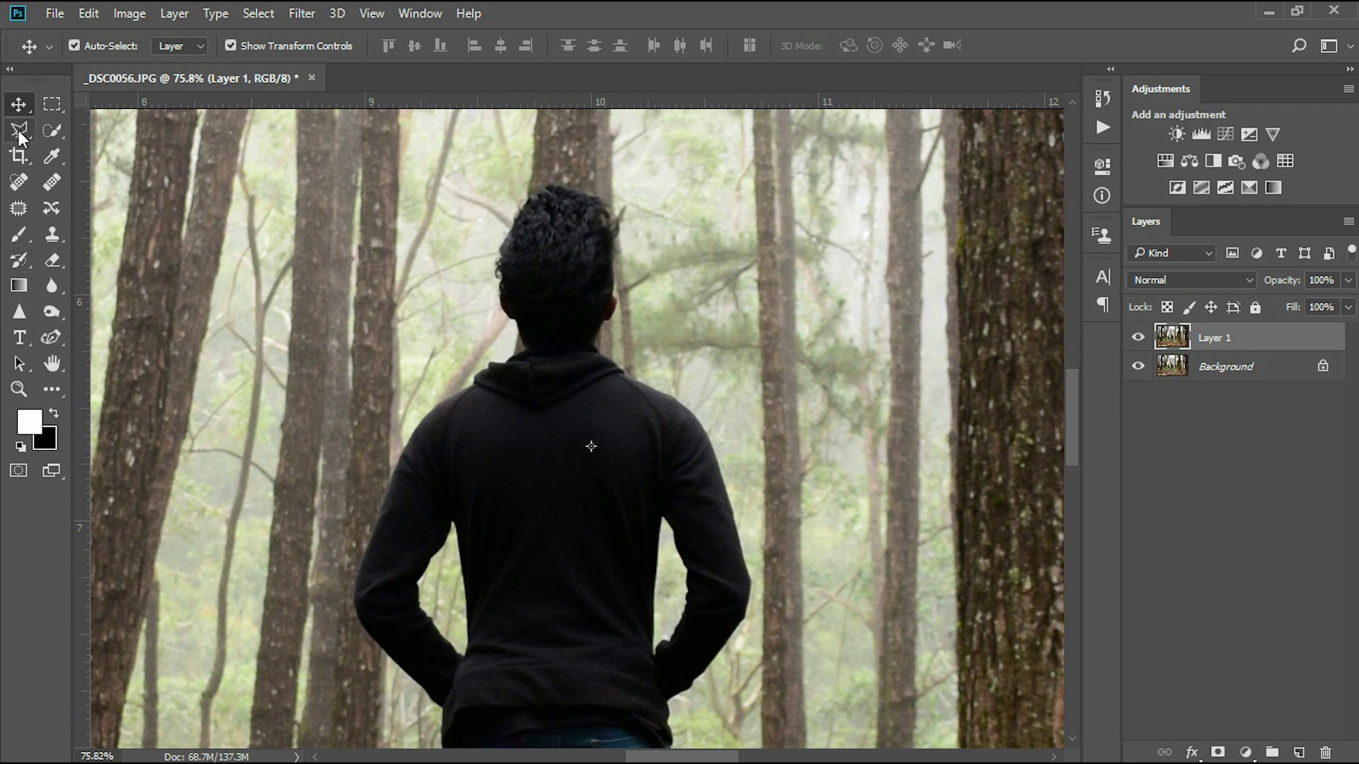
left_click(52, 131)
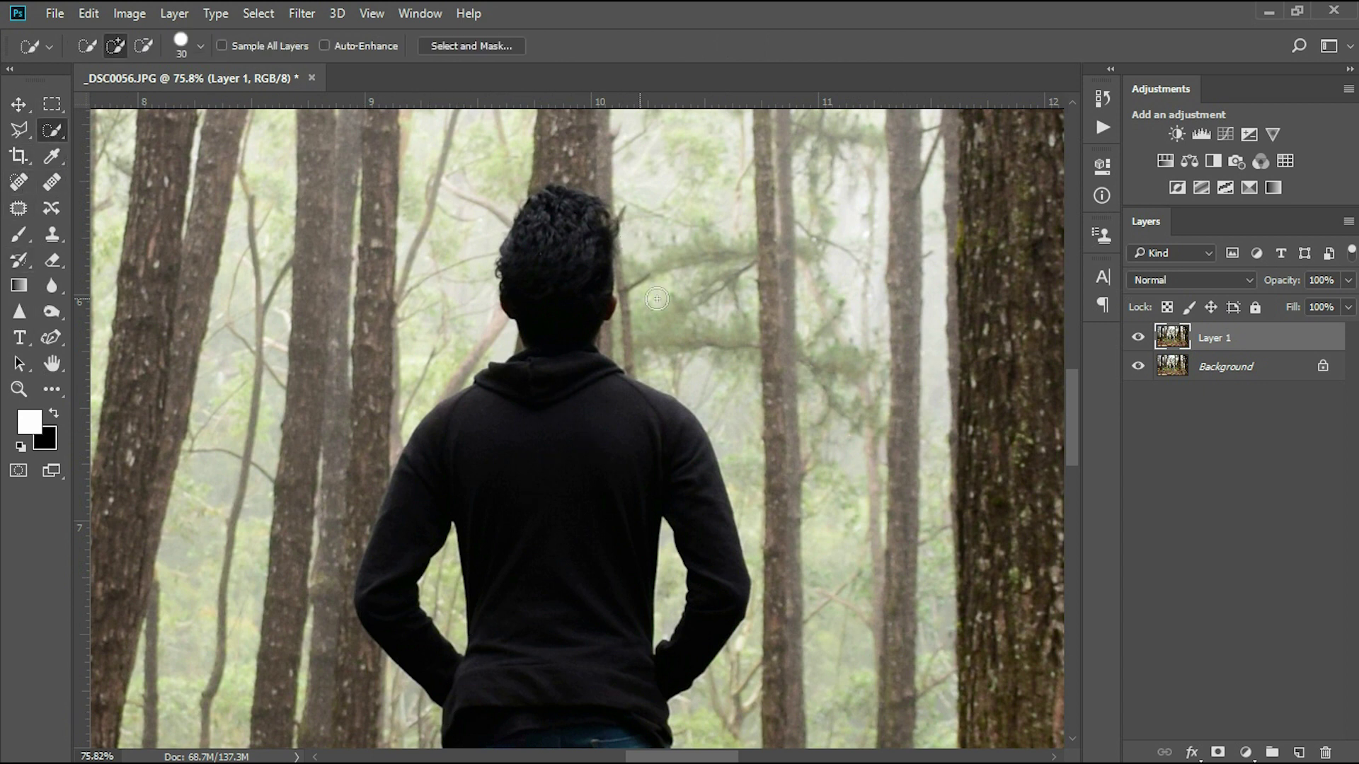
left_click_drag(558, 225, 573, 291)
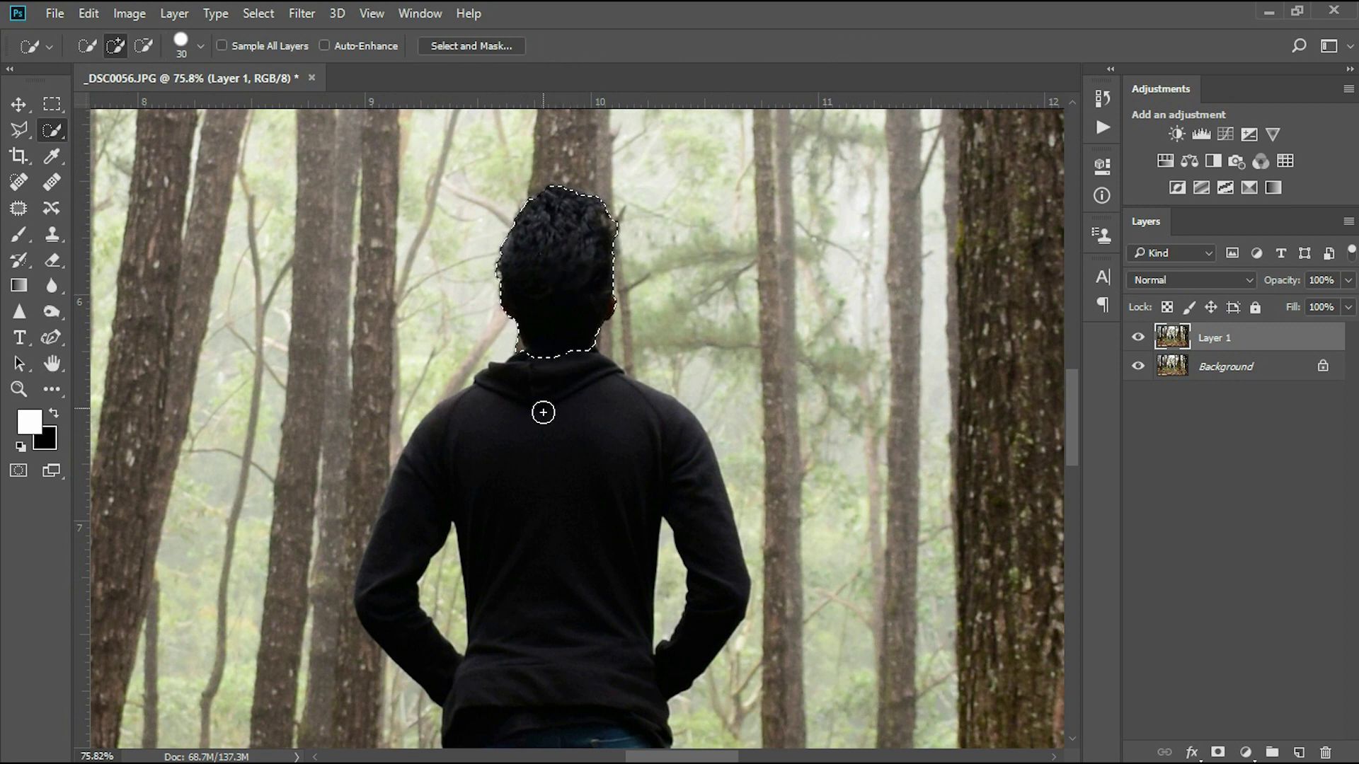
mouse_move(557, 434)
left_mouse_down()
mouse_move(567, 625)
mouse_move(543, 474)
left_mouse_up()
Step: Extend the selection down both legs, subtracting the tree between them
scroll(465, 591, "down", 5)
left_click_drag(540, 349, 415, 390)
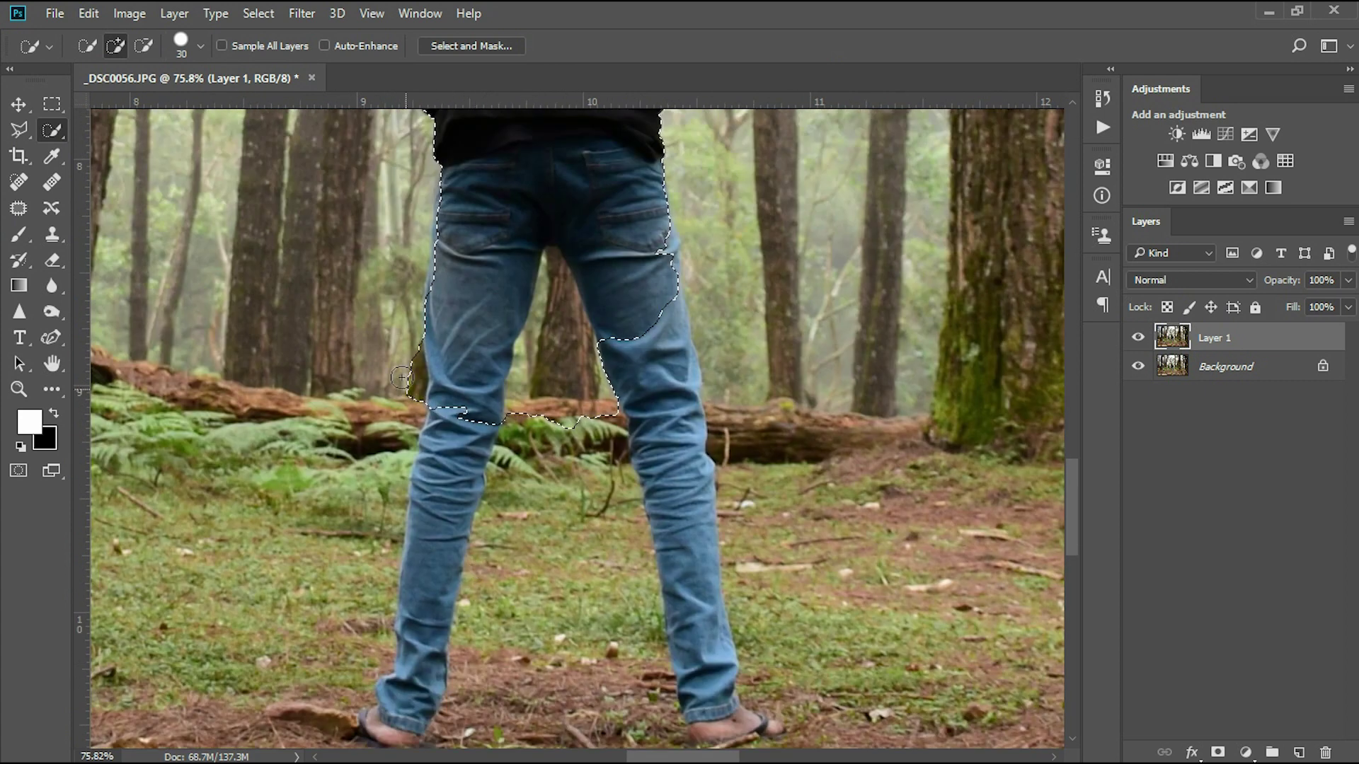
scroll(414, 390, "up", 3)
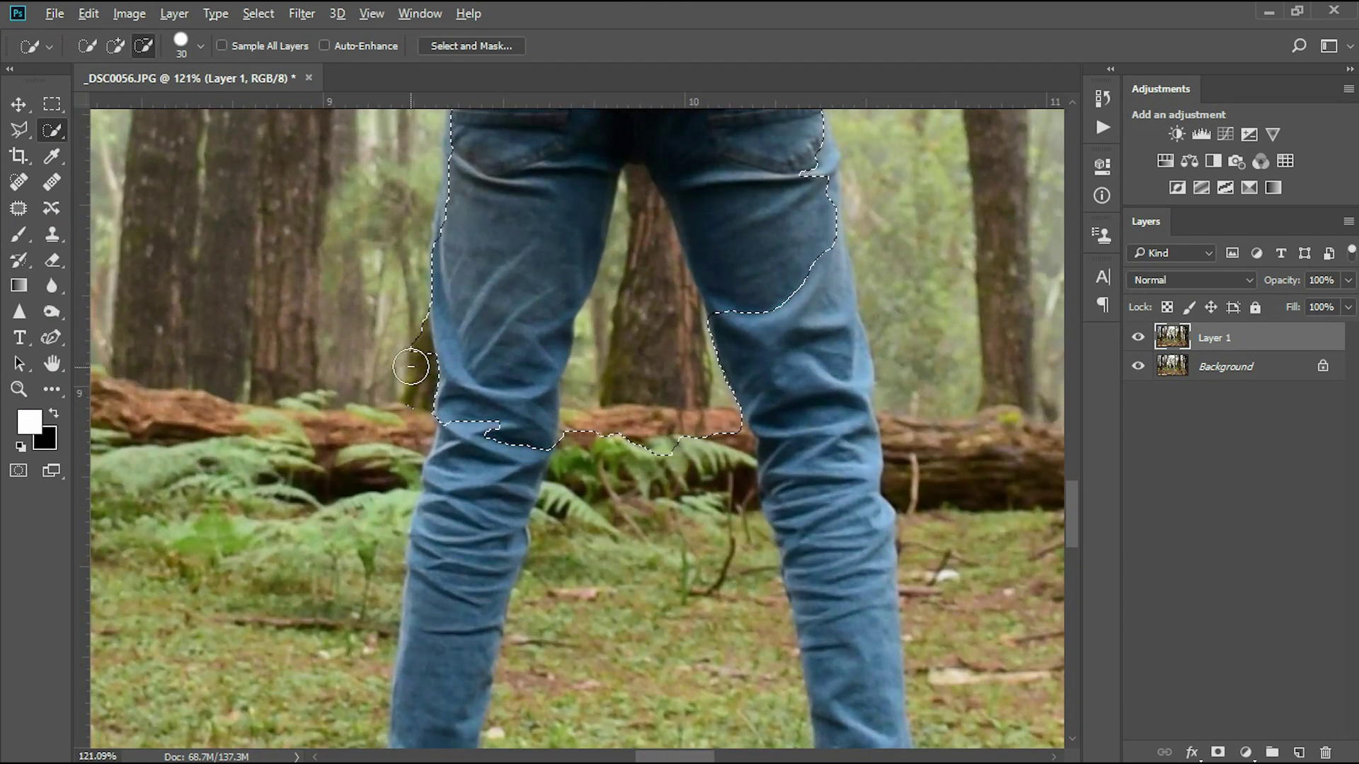
mouse_move(637, 312)
left_mouse_down()
mouse_move(637, 197)
mouse_move(637, 367)
left_mouse_up()
mouse_move(715, 283)
left_mouse_down()
mouse_move(783, 364)
mouse_move(758, 212)
mouse_move(818, 424)
mouse_move(834, 271)
mouse_move(821, 170)
left_mouse_up()
left_click(798, 371)
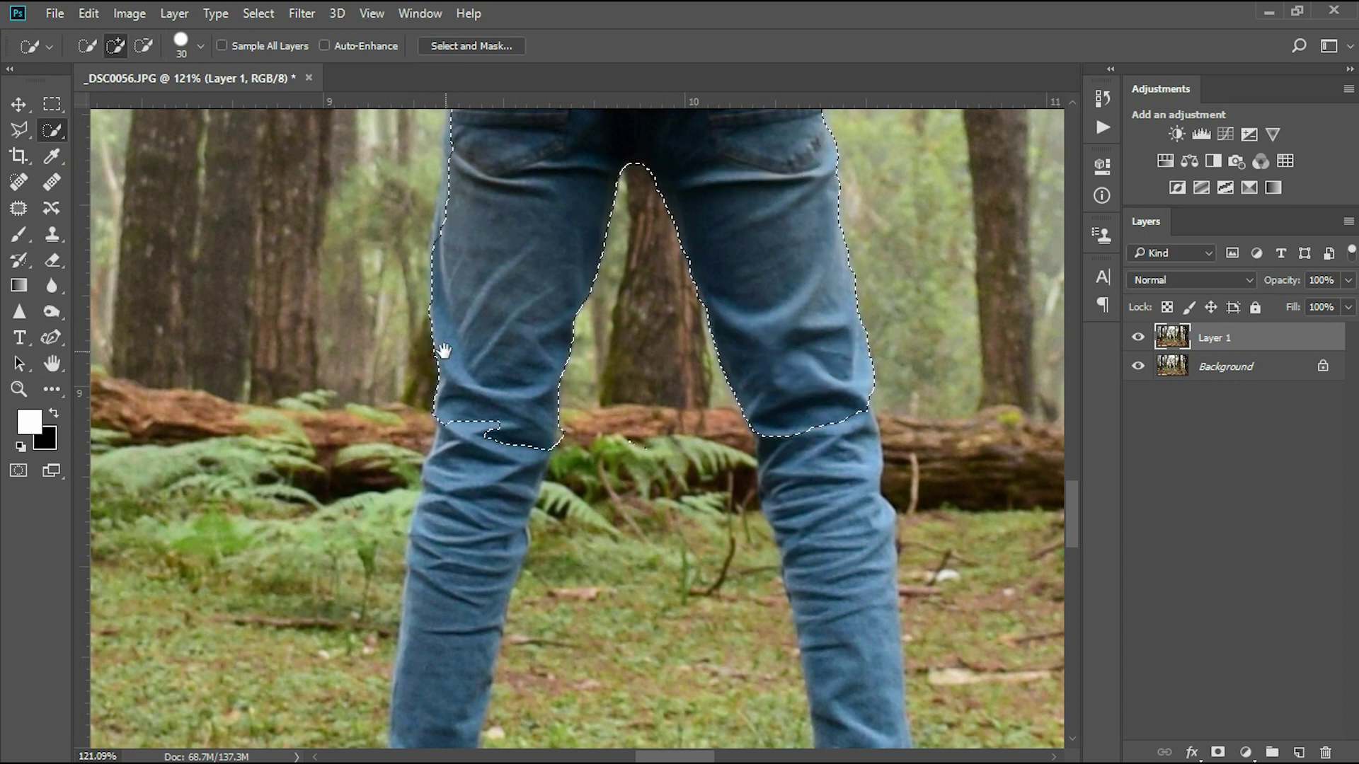
scroll(460, 227, "up", 3)
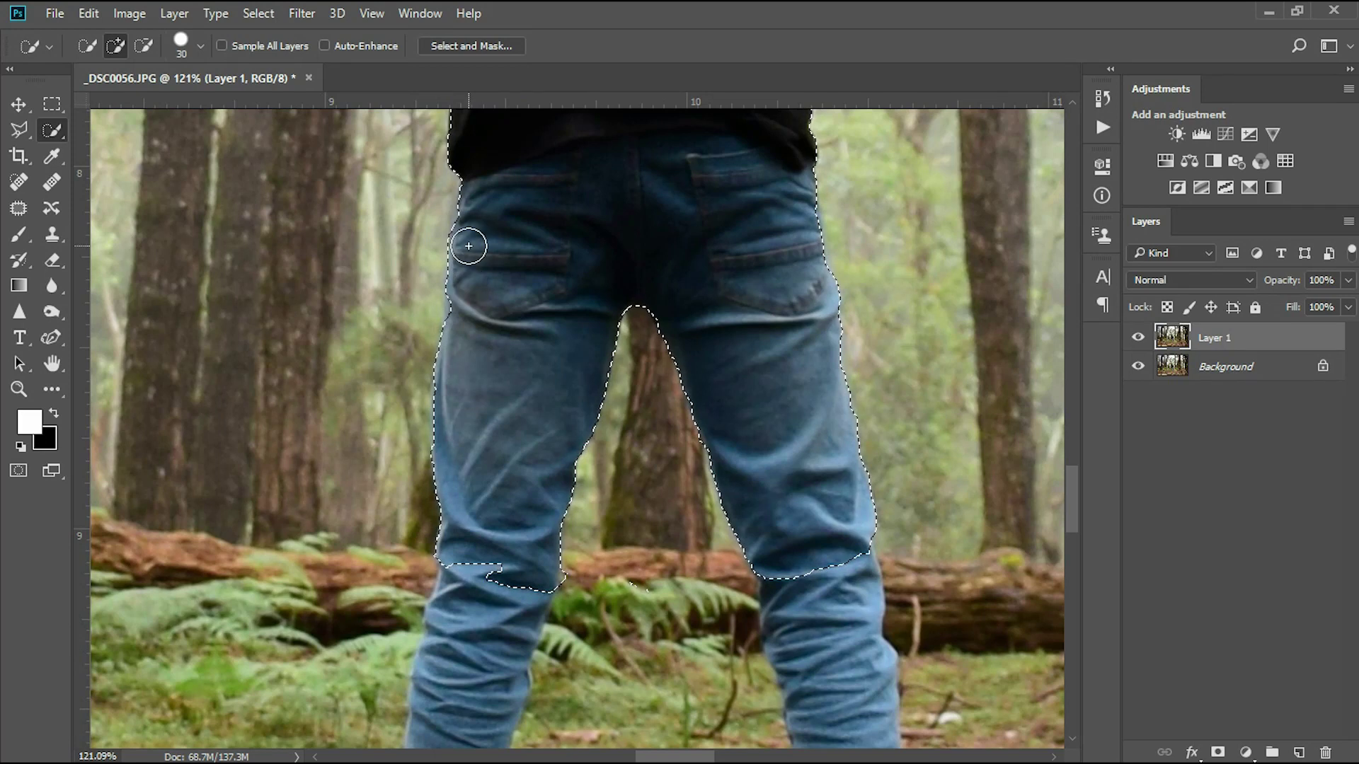
scroll(491, 377, "down", 6)
left_click_drag(507, 297, 494, 382)
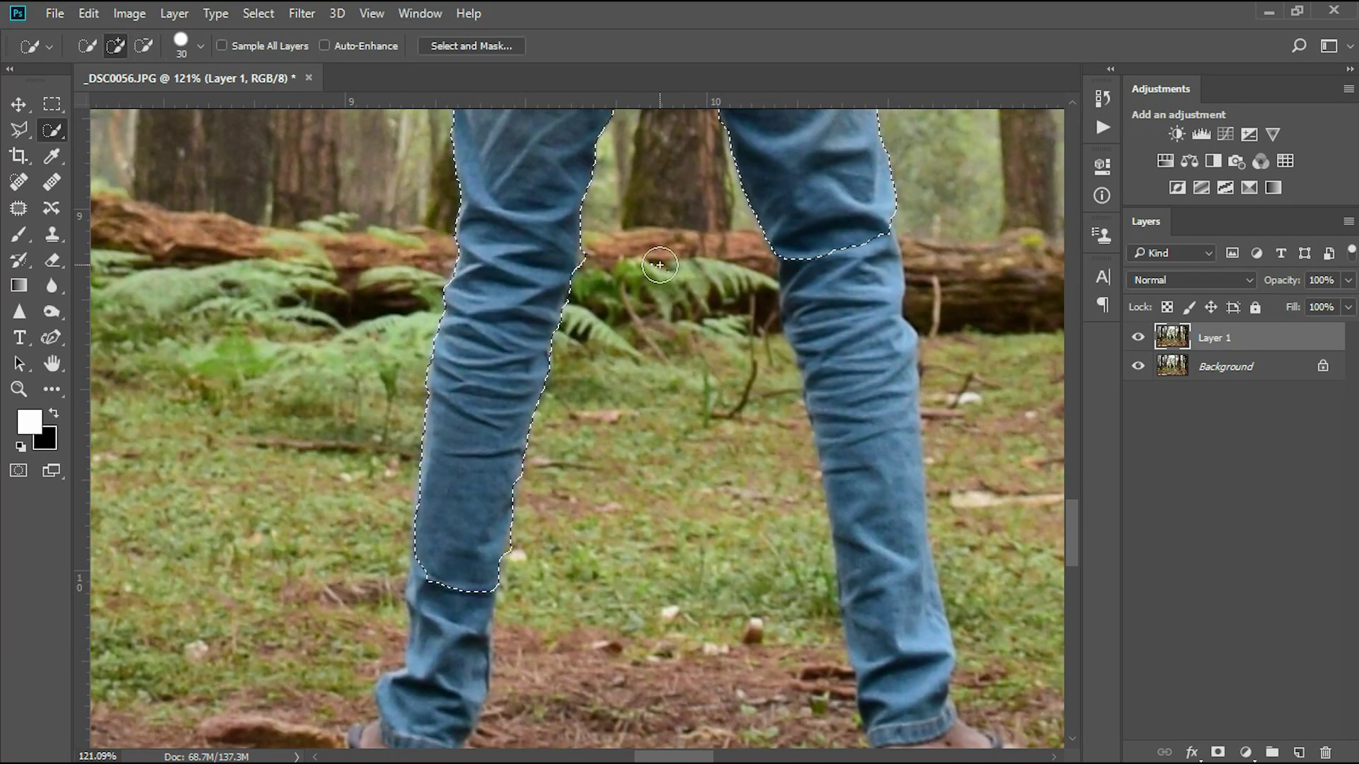
scroll(453, 412, "down", 4)
Step: Extend the selection down both shins to the ankles and the right foot and sandal
mouse_move(453, 412)
left_mouse_down()
mouse_move(440, 506)
mouse_move(370, 539)
mouse_move(504, 579)
left_mouse_up()
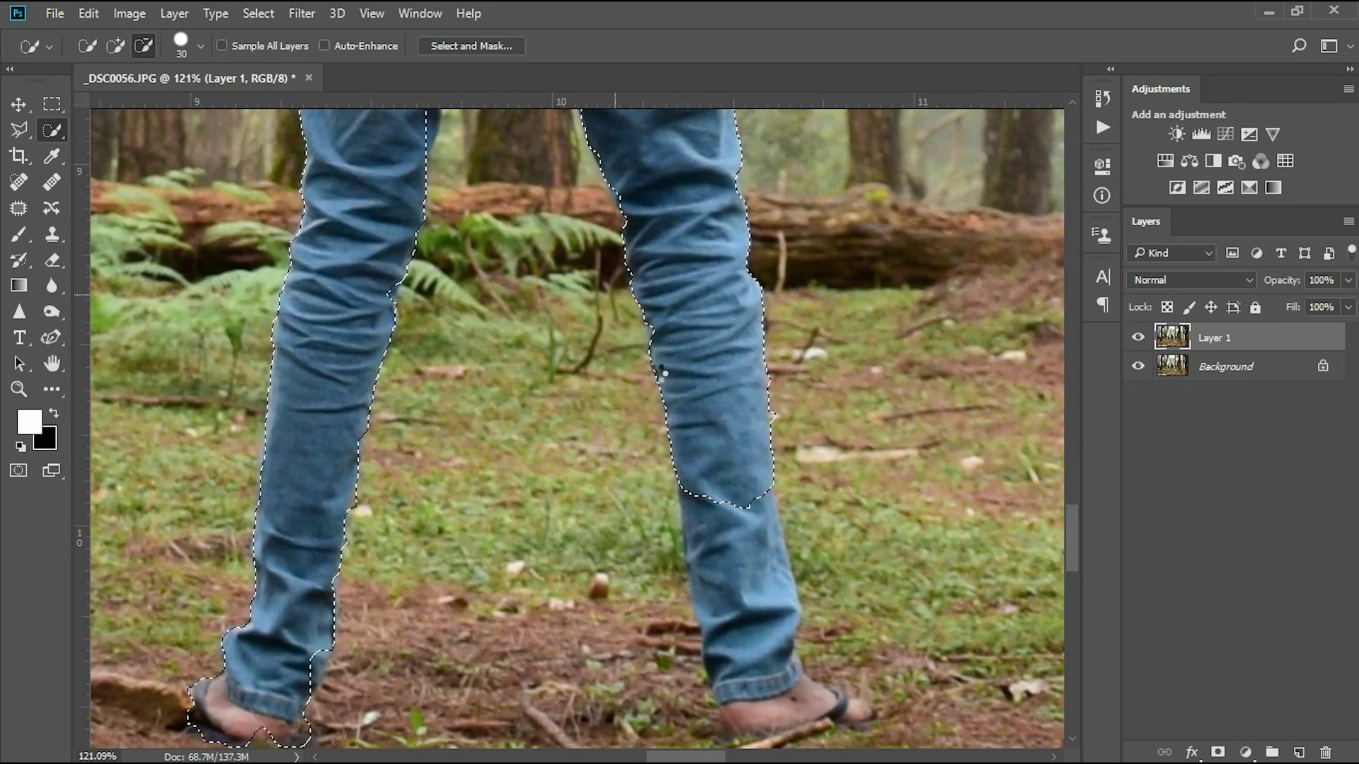
scroll(637, 297, "down", 3)
left_click_drag(658, 364, 680, 421)
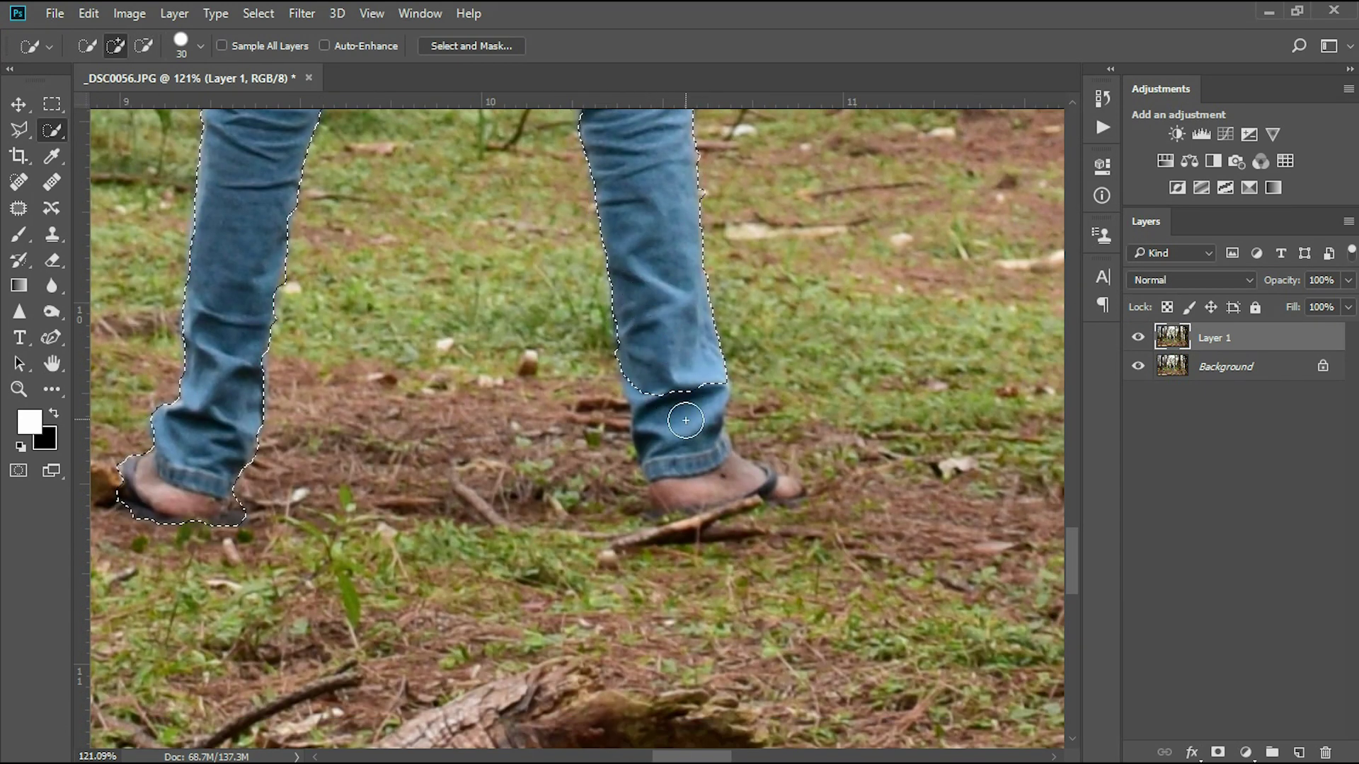
mouse_move(699, 481)
left_mouse_down()
mouse_move(668, 499)
mouse_move(713, 531)
left_mouse_up()
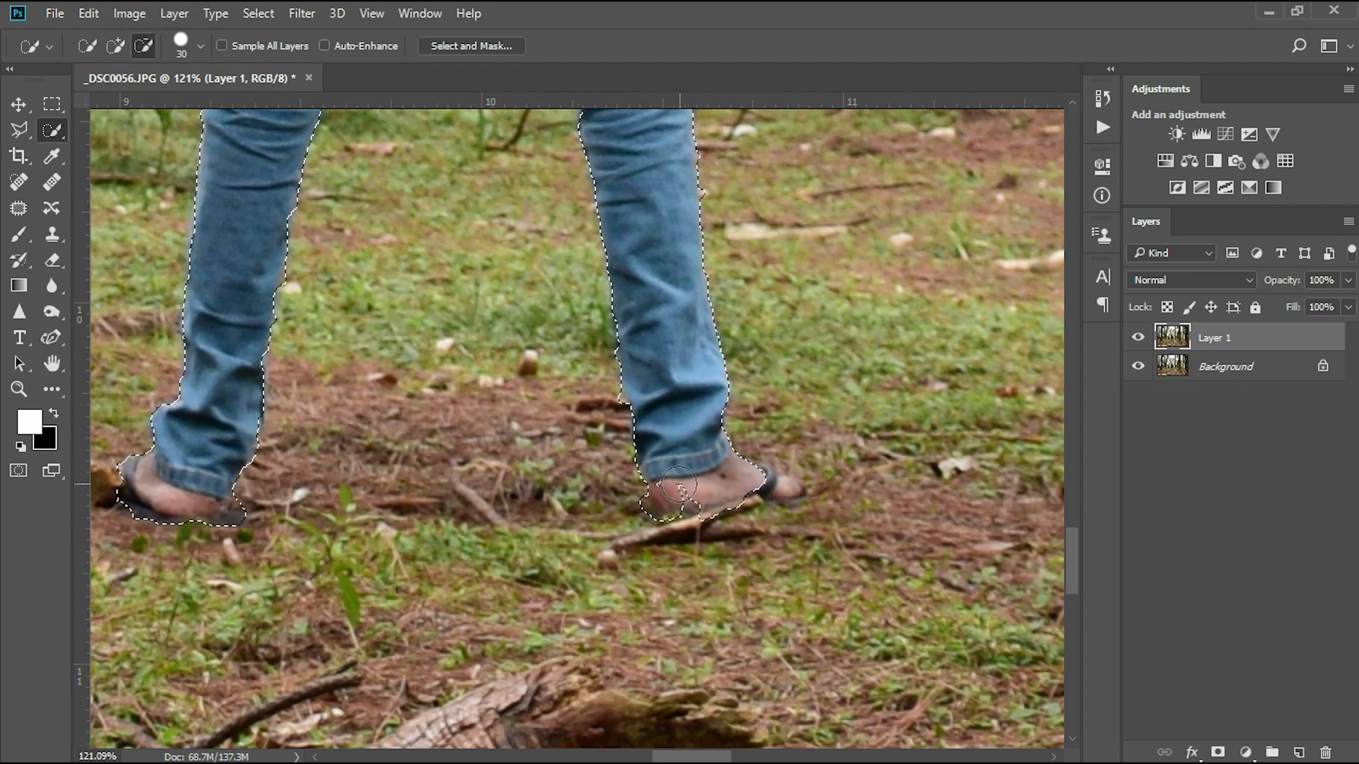
Step: Use a smaller brush to add the sandal toe and refine edges with Alt-subtract
key("bracketleft")
mouse_move(793, 487)
left_mouse_down()
mouse_move(769, 482)
mouse_move(792, 501)
left_mouse_up()
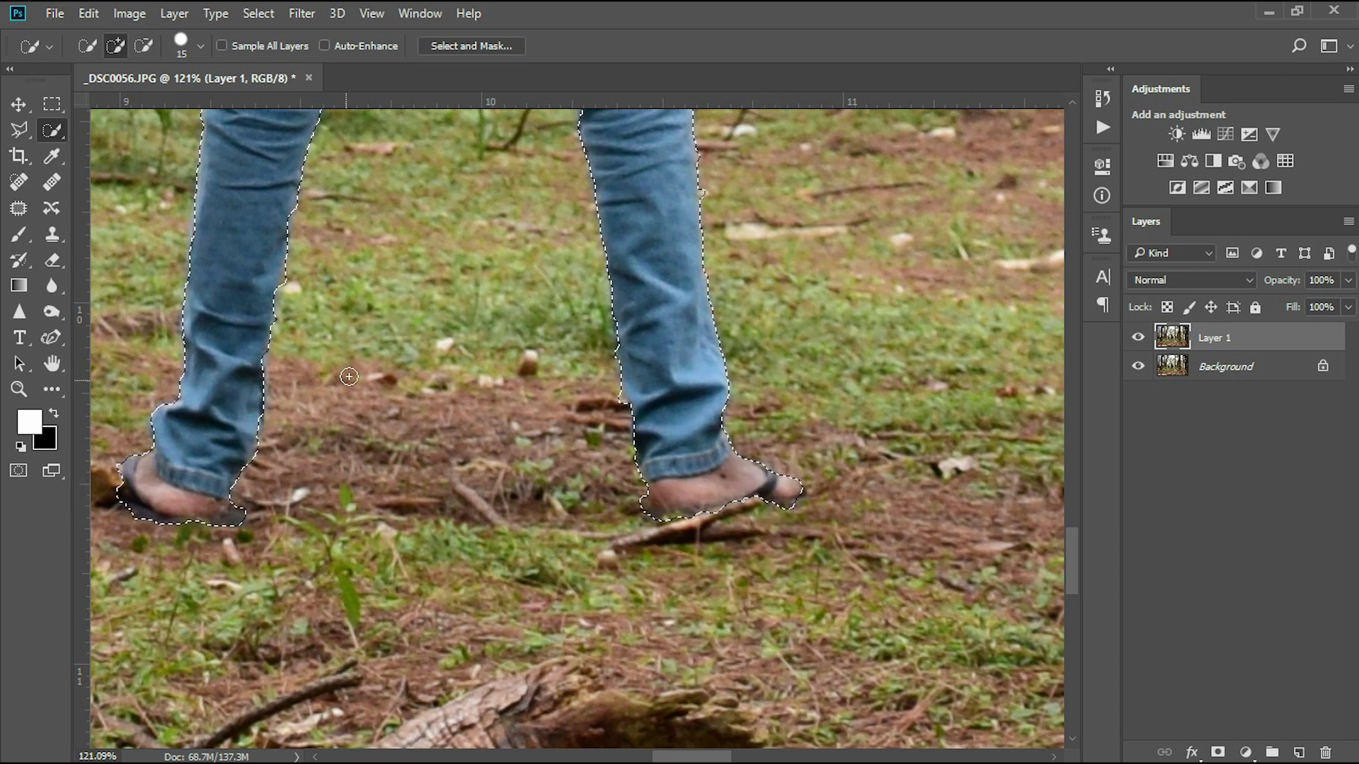
scroll(576, 361, "up", 5)
key("alt")
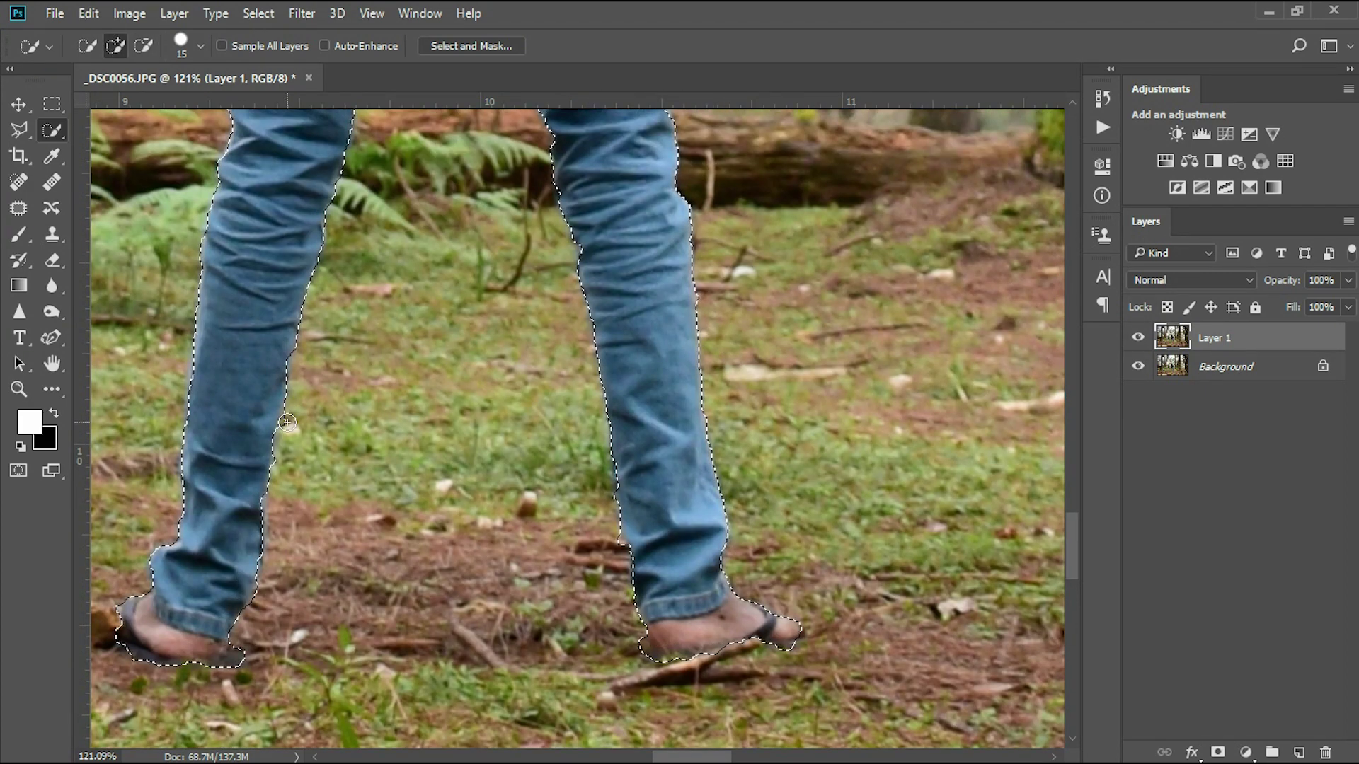
scroll(439, 269, "up", 5)
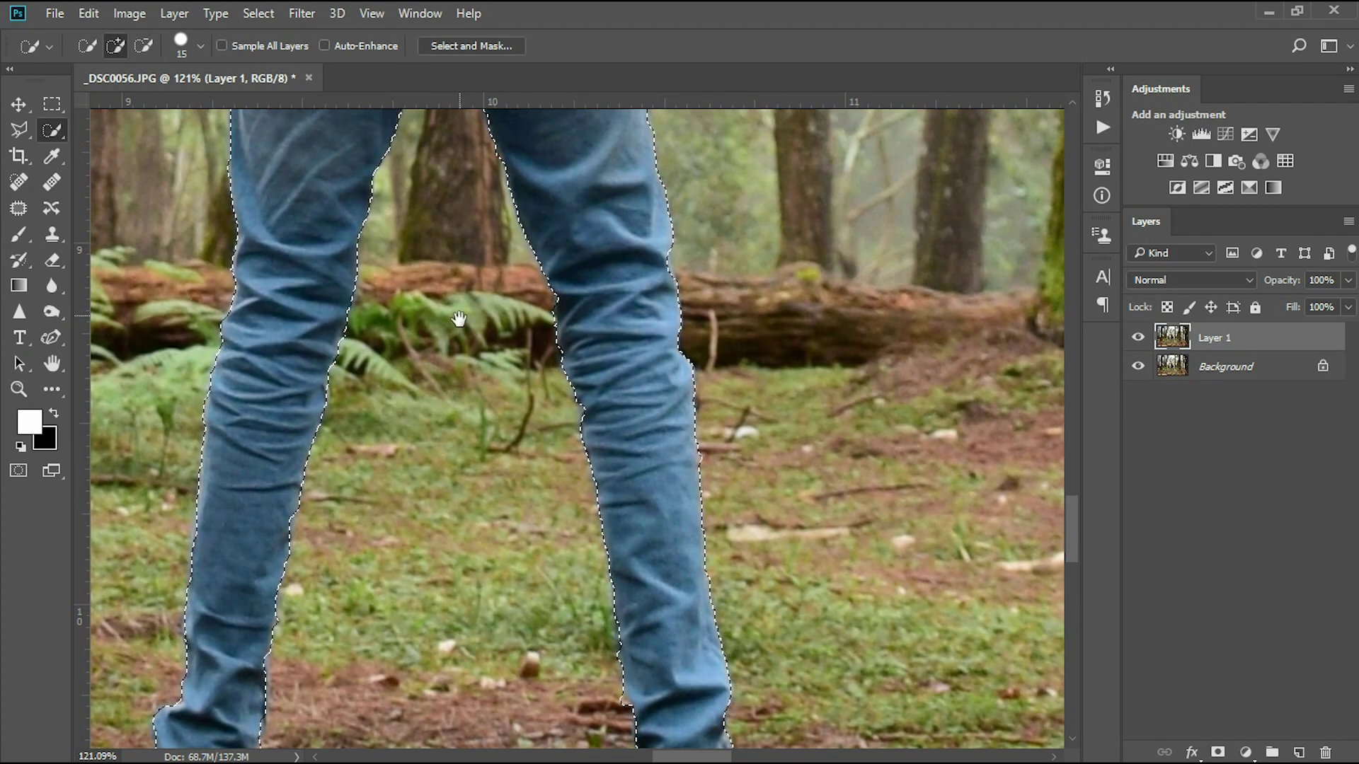
scroll(516, 276, "up", 15)
scroll(517, 285, "up", 5)
key("alt")
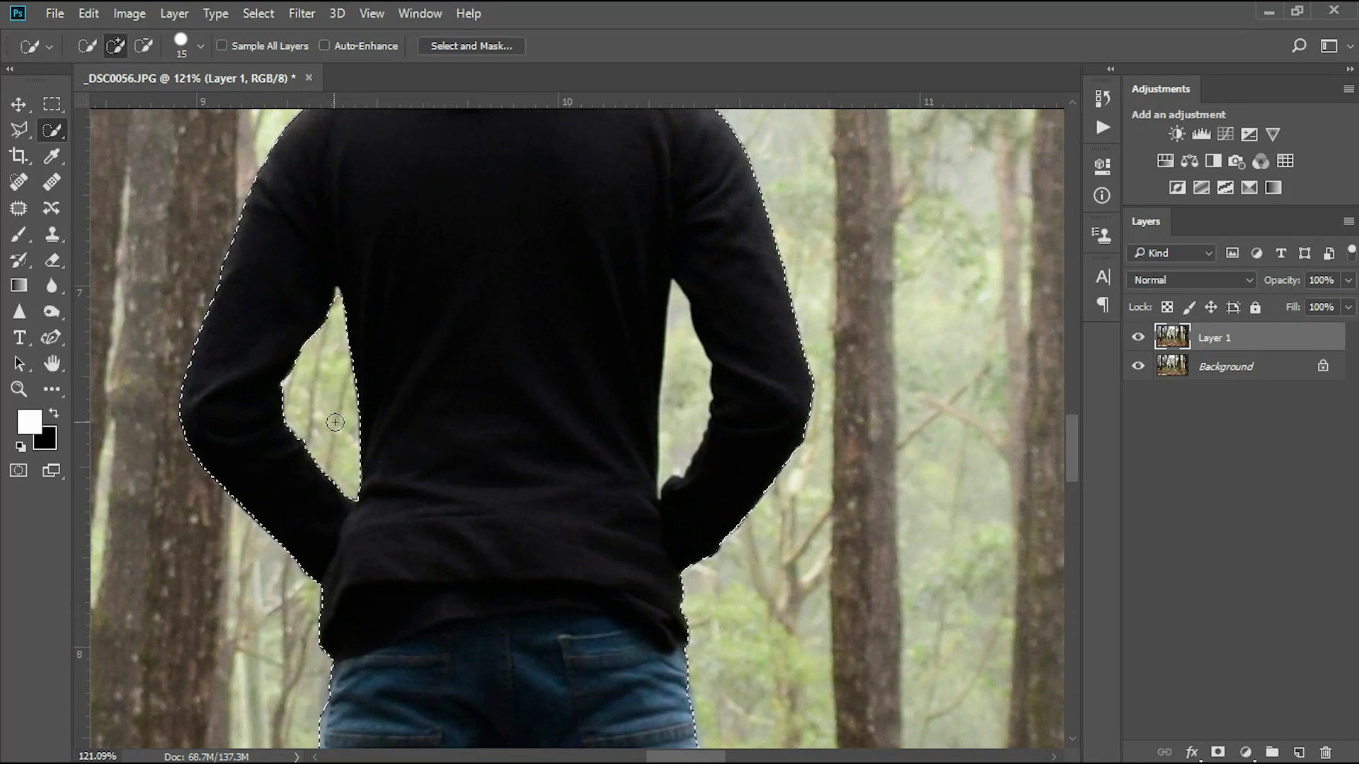
scroll(380, 362, "up", 5)
key("bracketleft")
key("bracketleft")
key("bracketleft")
Step: Trim the selection around the leaf gap beside the man's arm
left_click(358, 248)
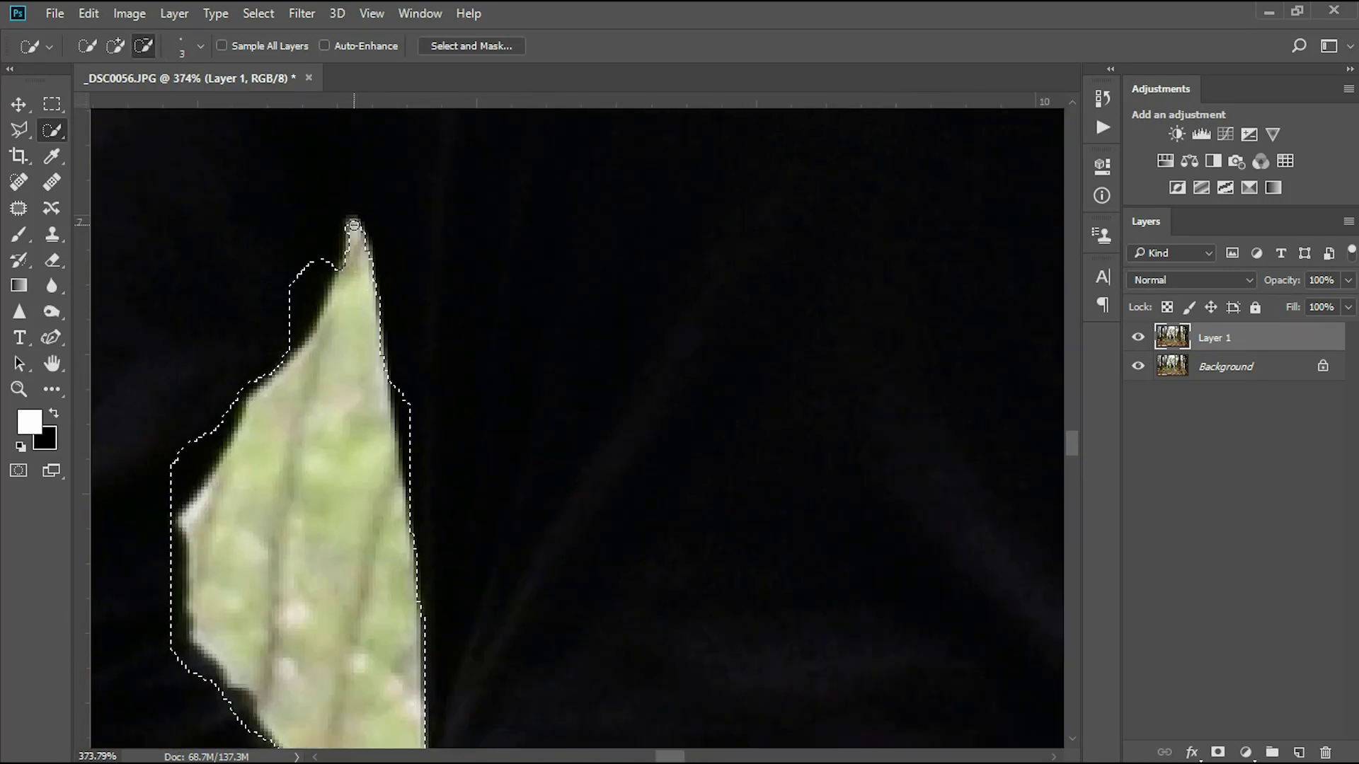
left_click_drag(304, 340, 354, 233)
scroll(648, 402, "right", 10)
key("bracketright")
key("bracketright")
key("bracketright")
left_click_drag(768, 216, 786, 566)
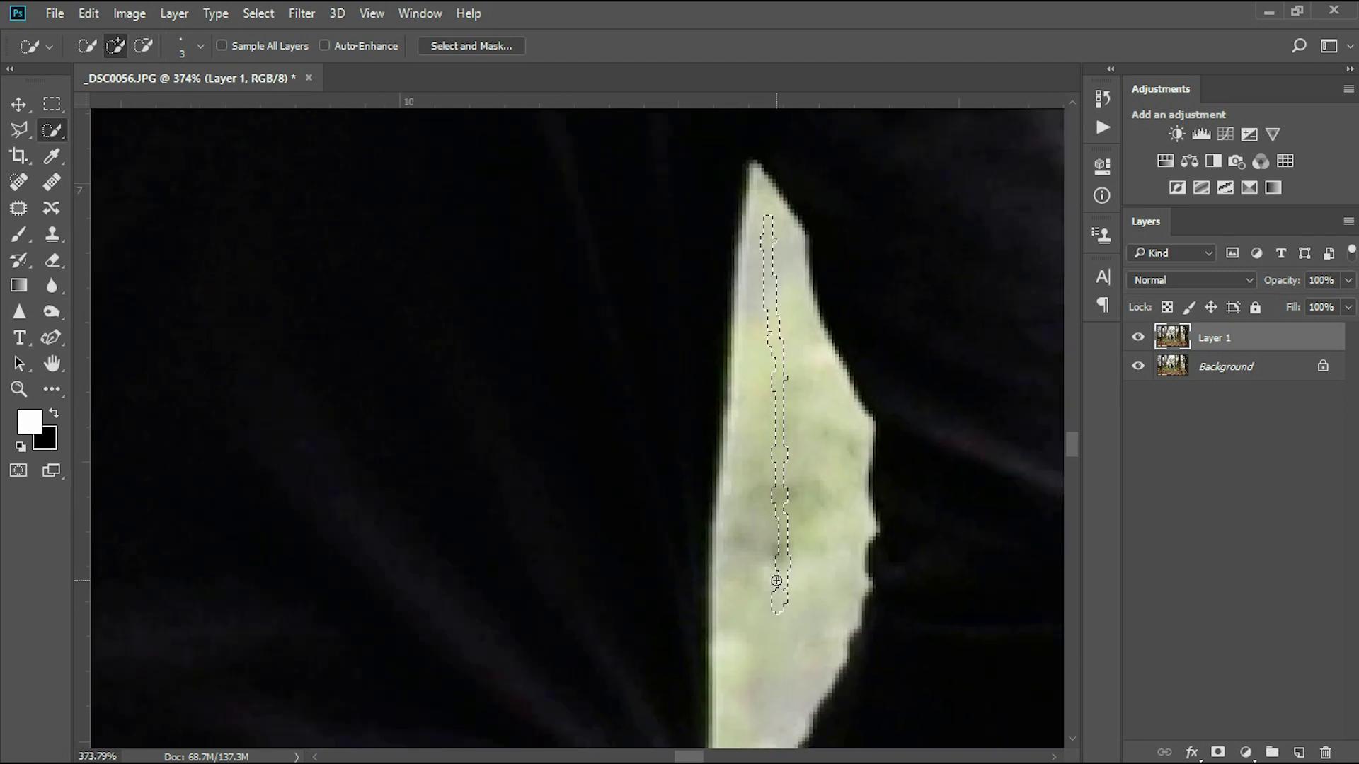
left_click_drag(783, 401, 804, 495)
left_click_drag(797, 595, 782, 375)
key("bracketleft")
key("bracketleft")
key("bracketleft")
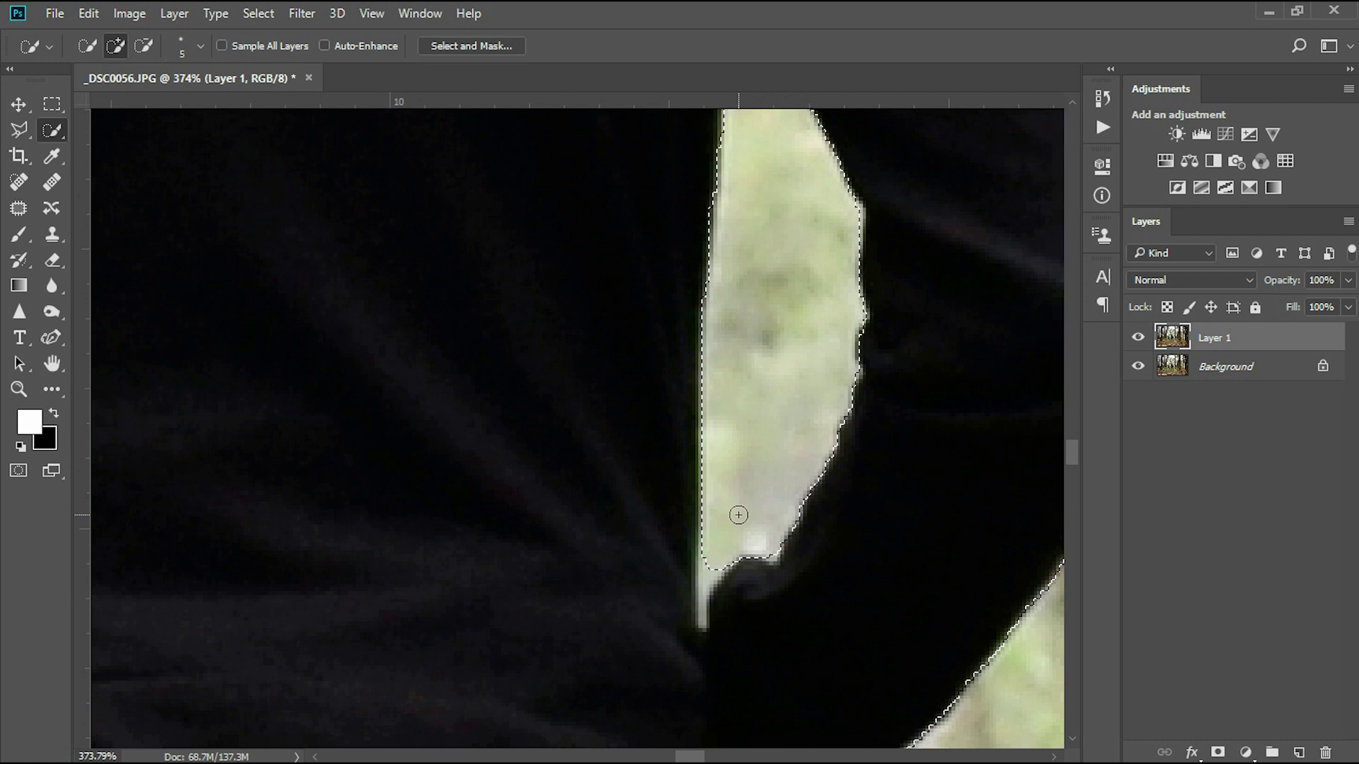
left_click_drag(704, 566, 702, 609)
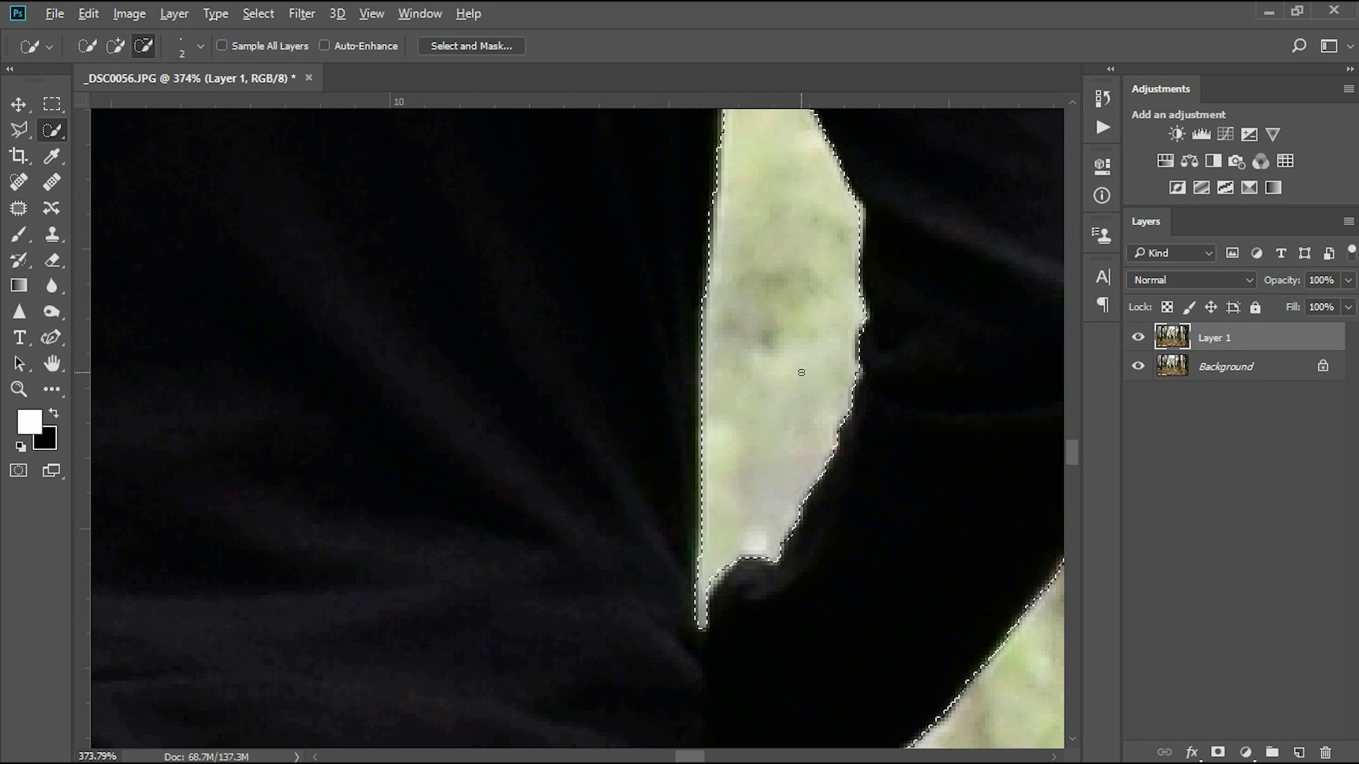
Step: Pan and zoom out to review the selection edges over the whole figure
scroll(722, 164, "down", 10)
scroll(710, 273, "up", 9)
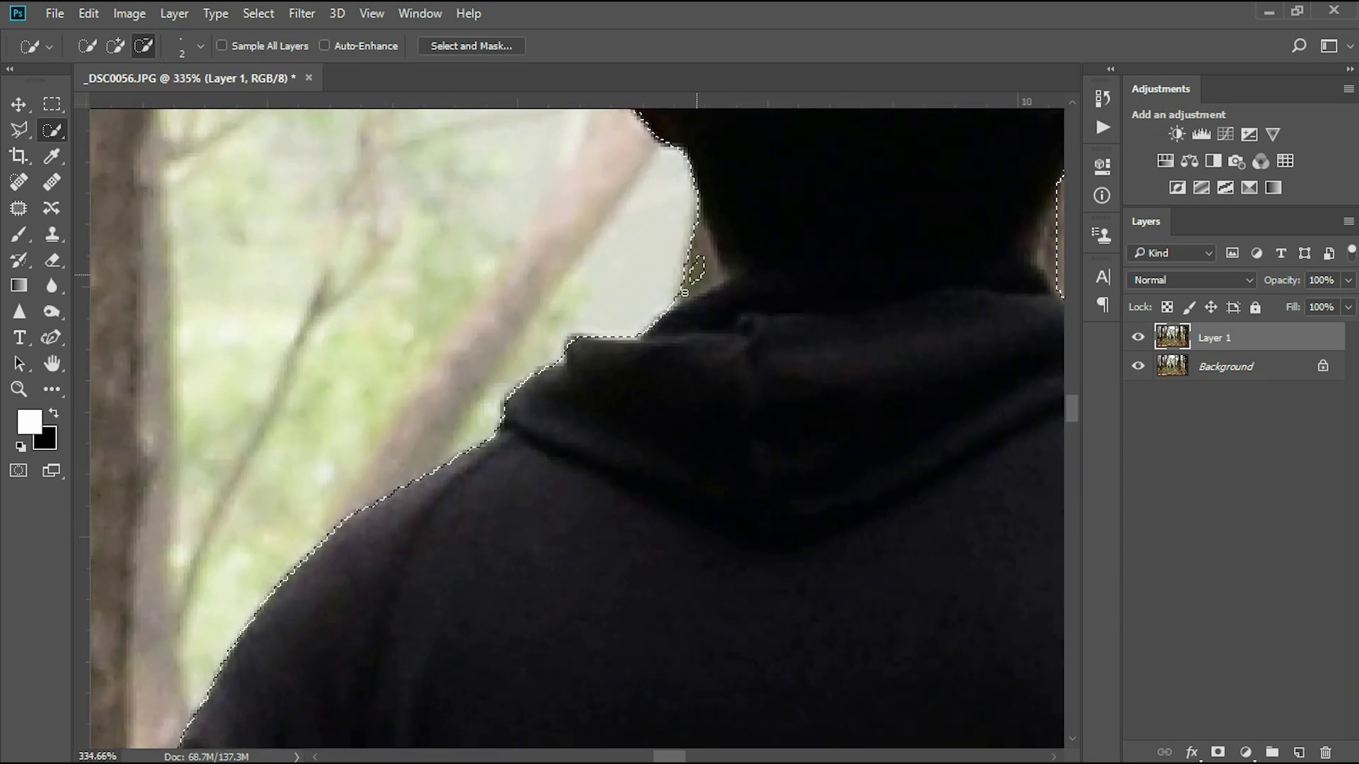
scroll(623, 288, "right", 3)
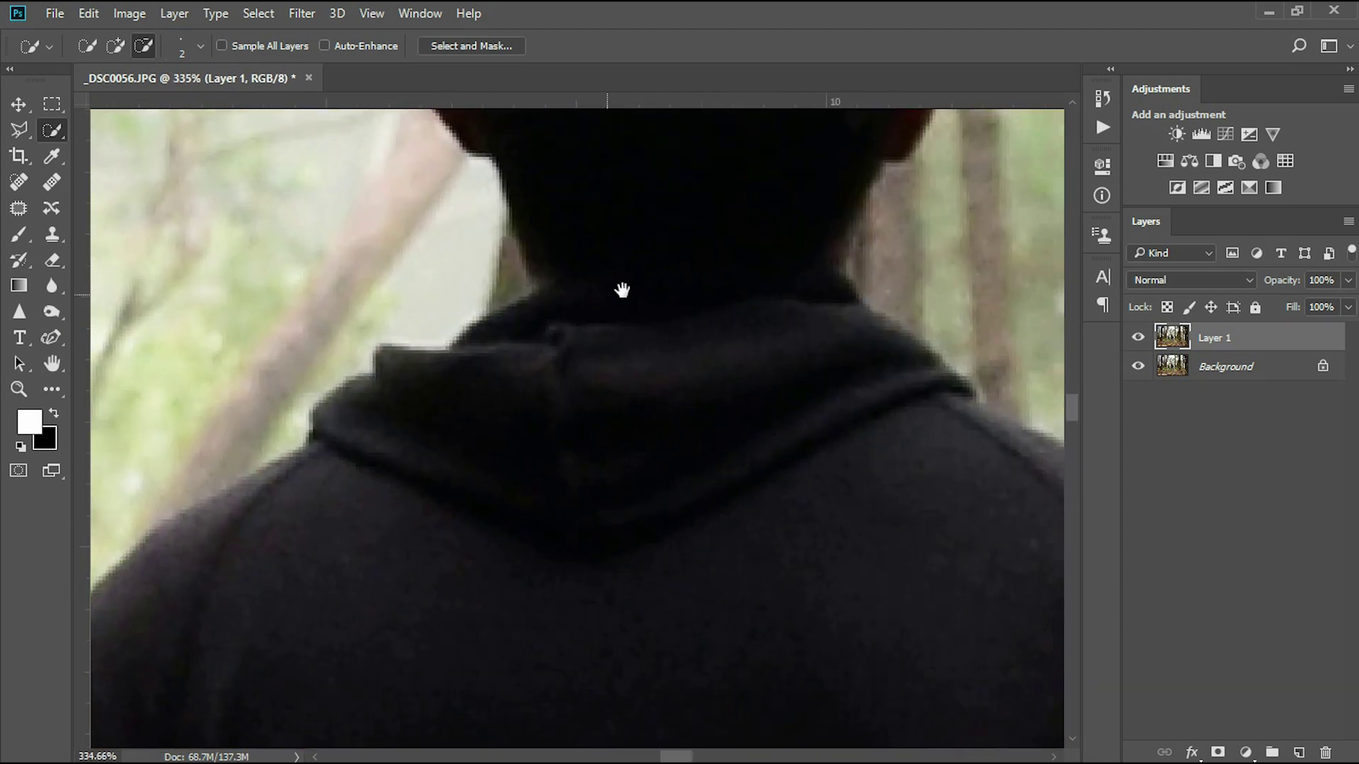
scroll(833, 275, "down", 3)
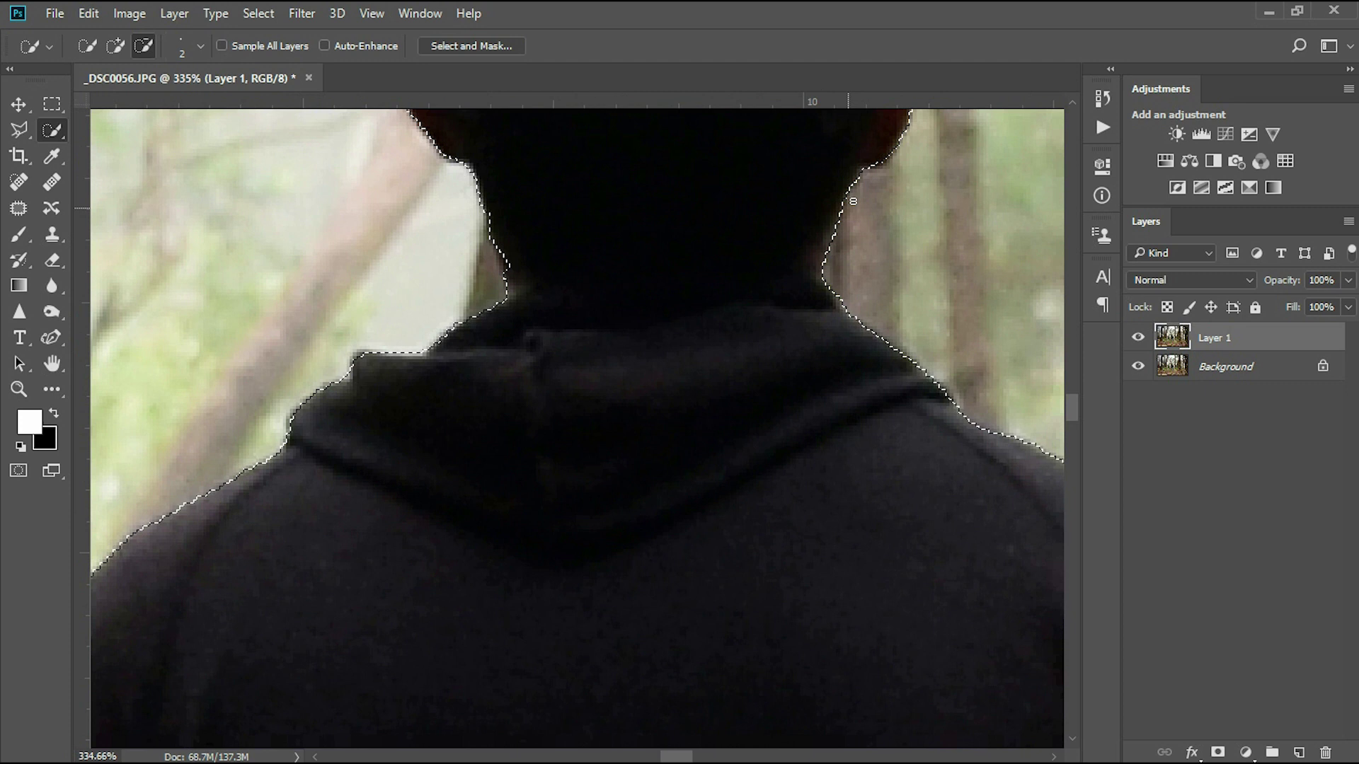
scroll(814, 262, "down", 3)
scroll(796, 247, "down", 2)
scroll(796, 248, "down", 2)
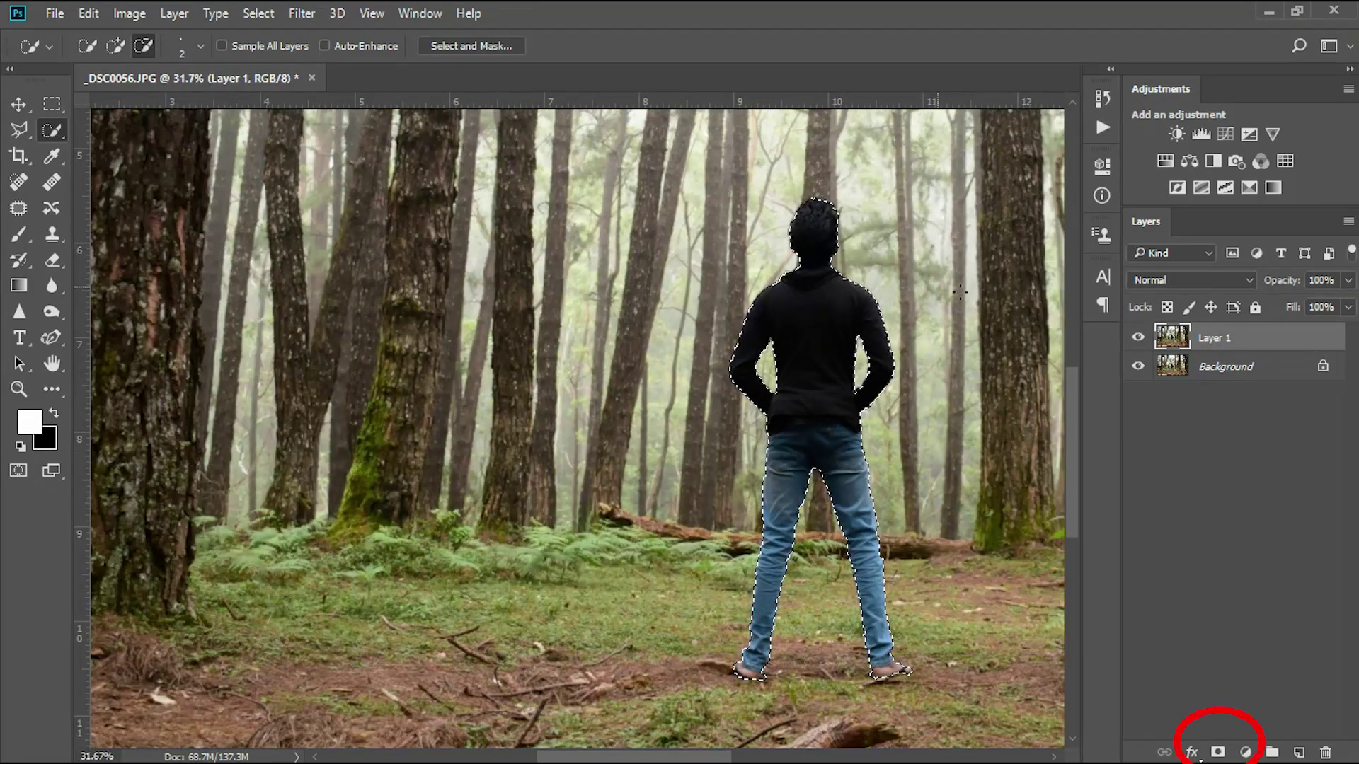
Step: Add a layer mask to Layer 1 and toggle Background visibility to check the cutout
left_click(1219, 754)
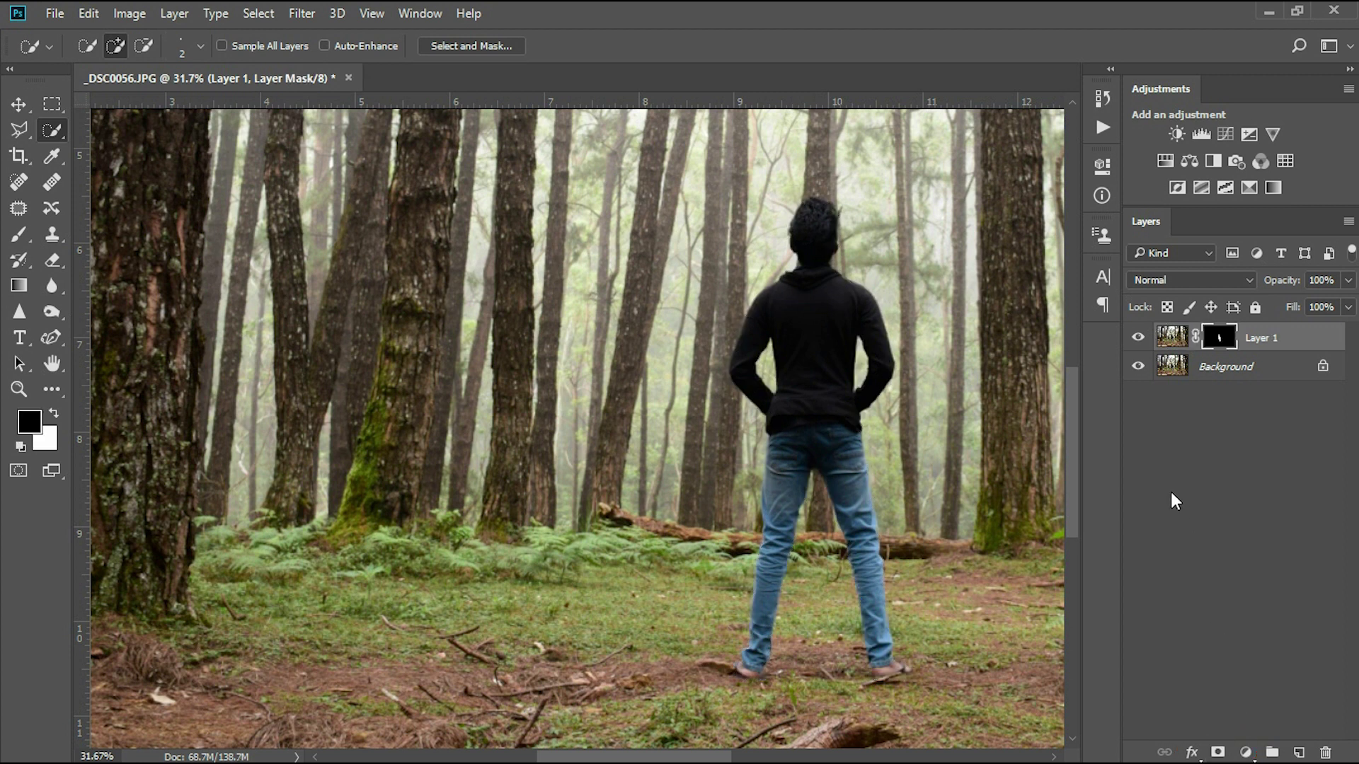
left_click(1138, 367)
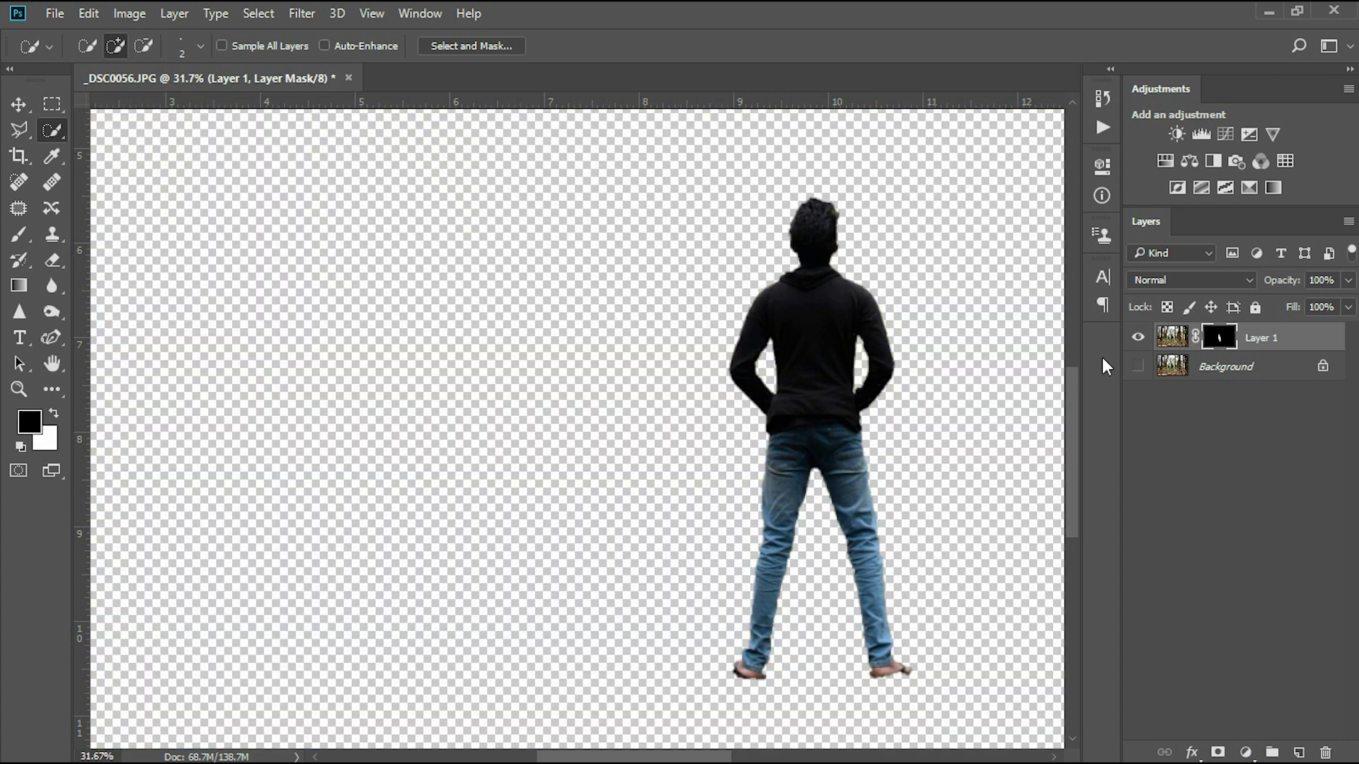
scroll(965, 402, "up", 2)
scroll(838, 344, "up", 2)
scroll(840, 345, "up", 2)
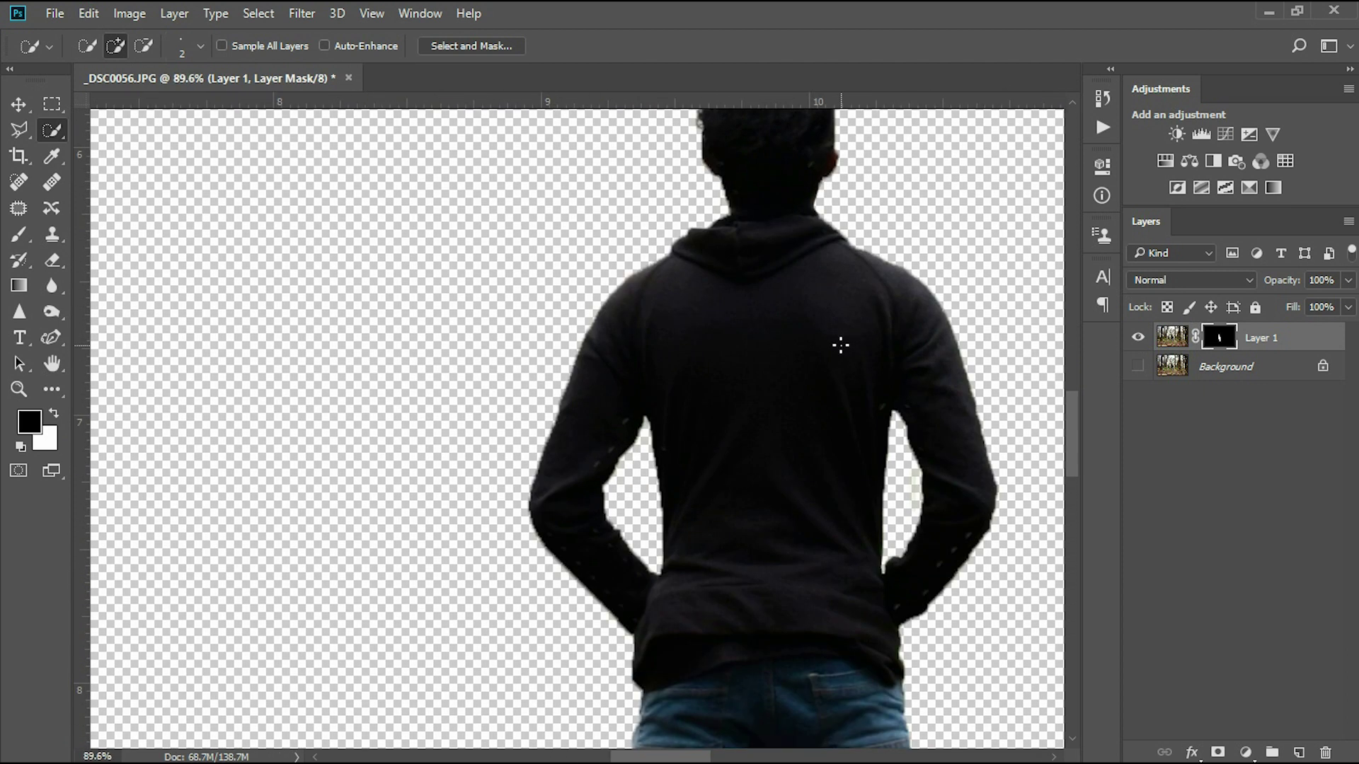
scroll(842, 347, "up", 1)
scroll(842, 346, "up", 1)
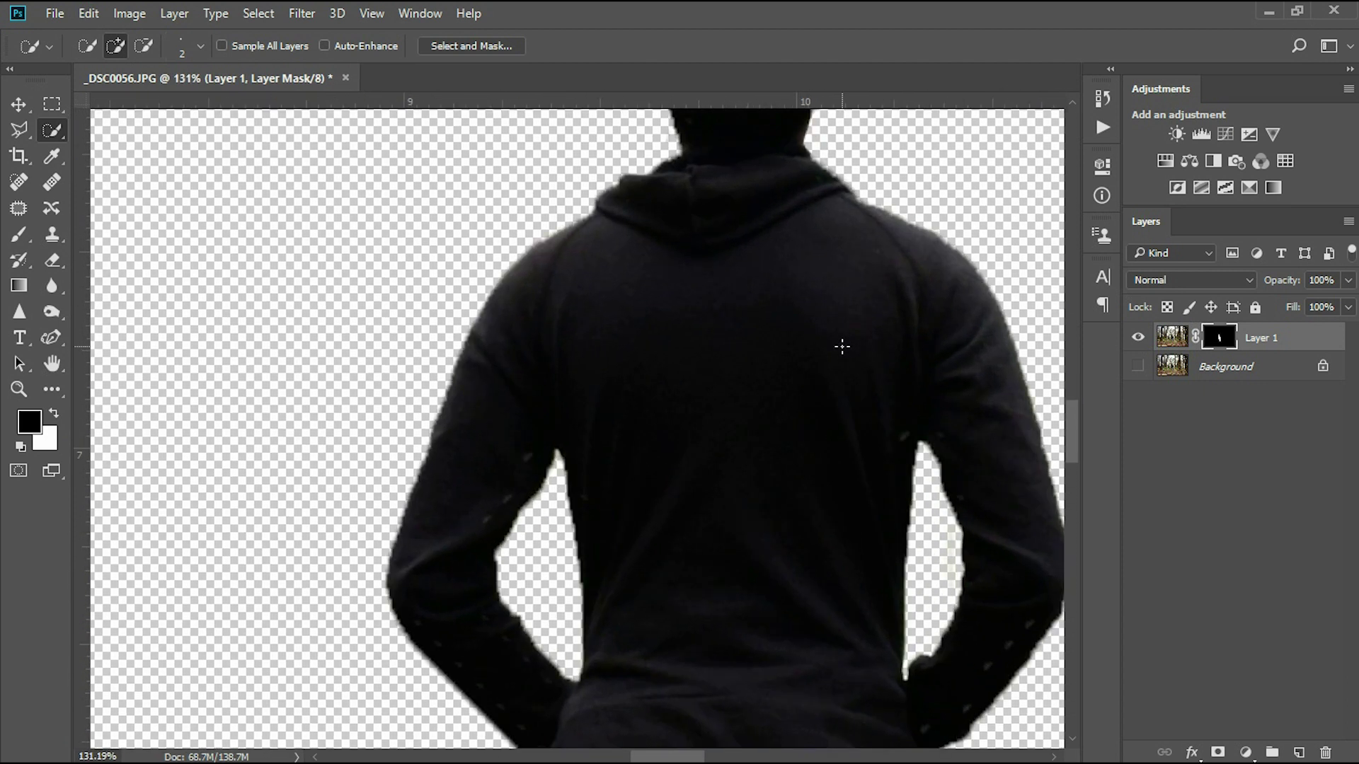
scroll(419, 461, "up", 3)
scroll(422, 461, "up", 3)
scroll(424, 459, "down", 5)
scroll(558, 485, "down", 2)
scroll(758, 518, "up", 1)
scroll(755, 519, "down", 6)
left_click(1147, 366, "alt")
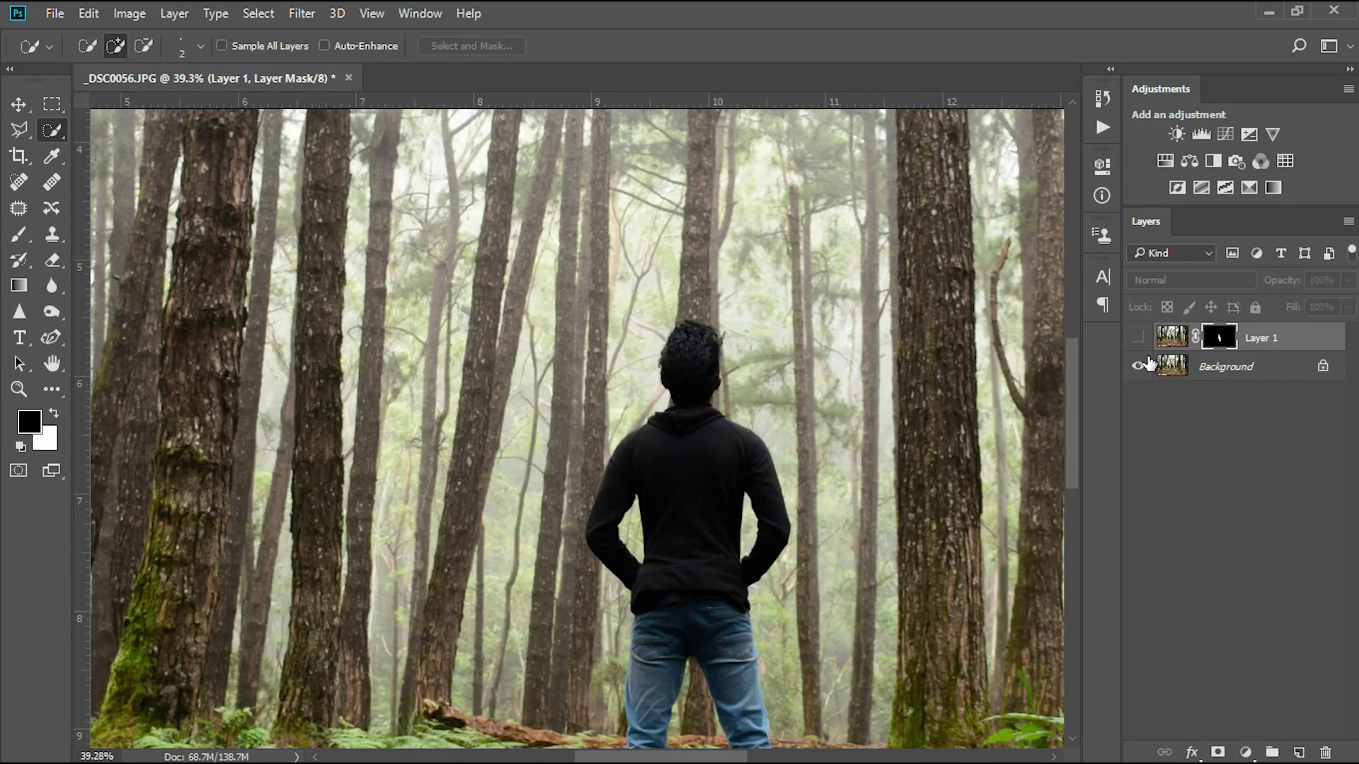
left_click(1139, 337)
Step: Switch to the Move tool and select the Background layer
left_click(19, 104)
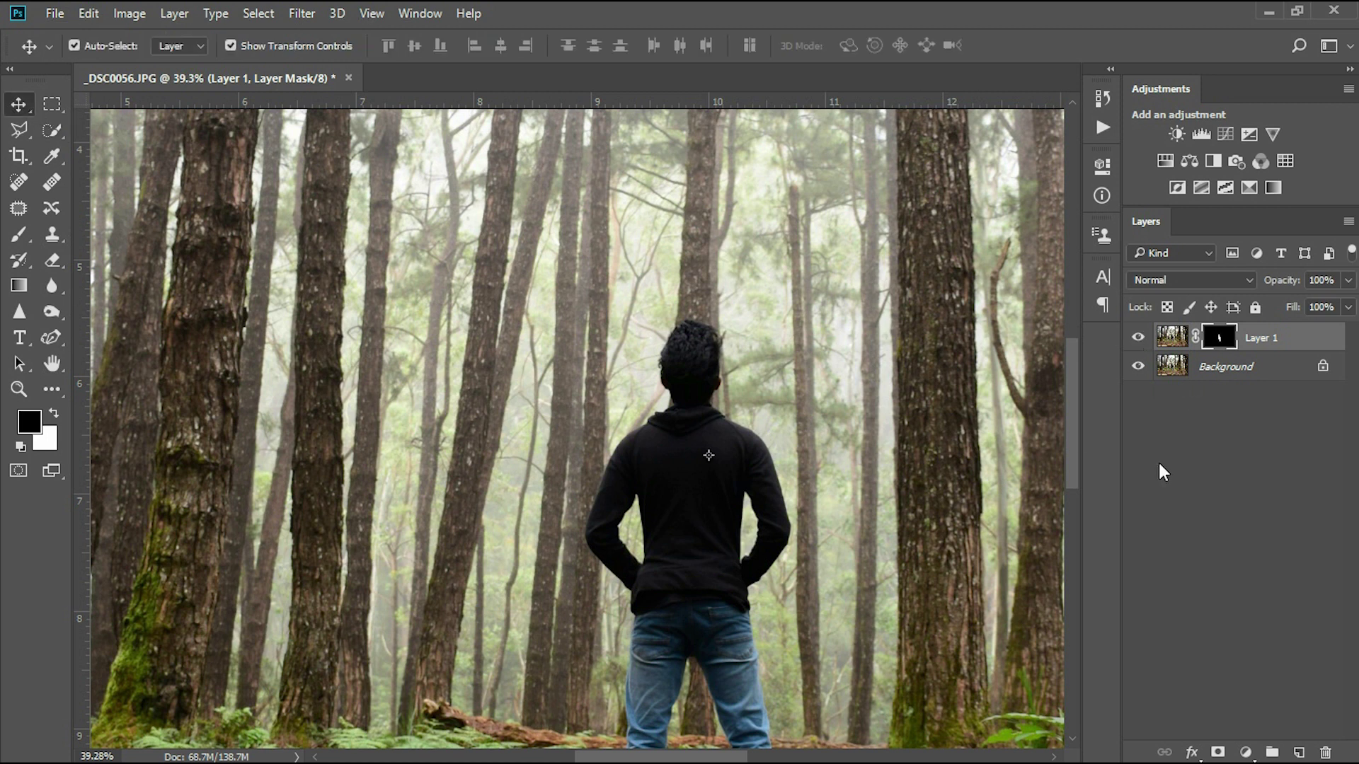
left_click(1158, 462)
scroll(936, 502, "down", 3)
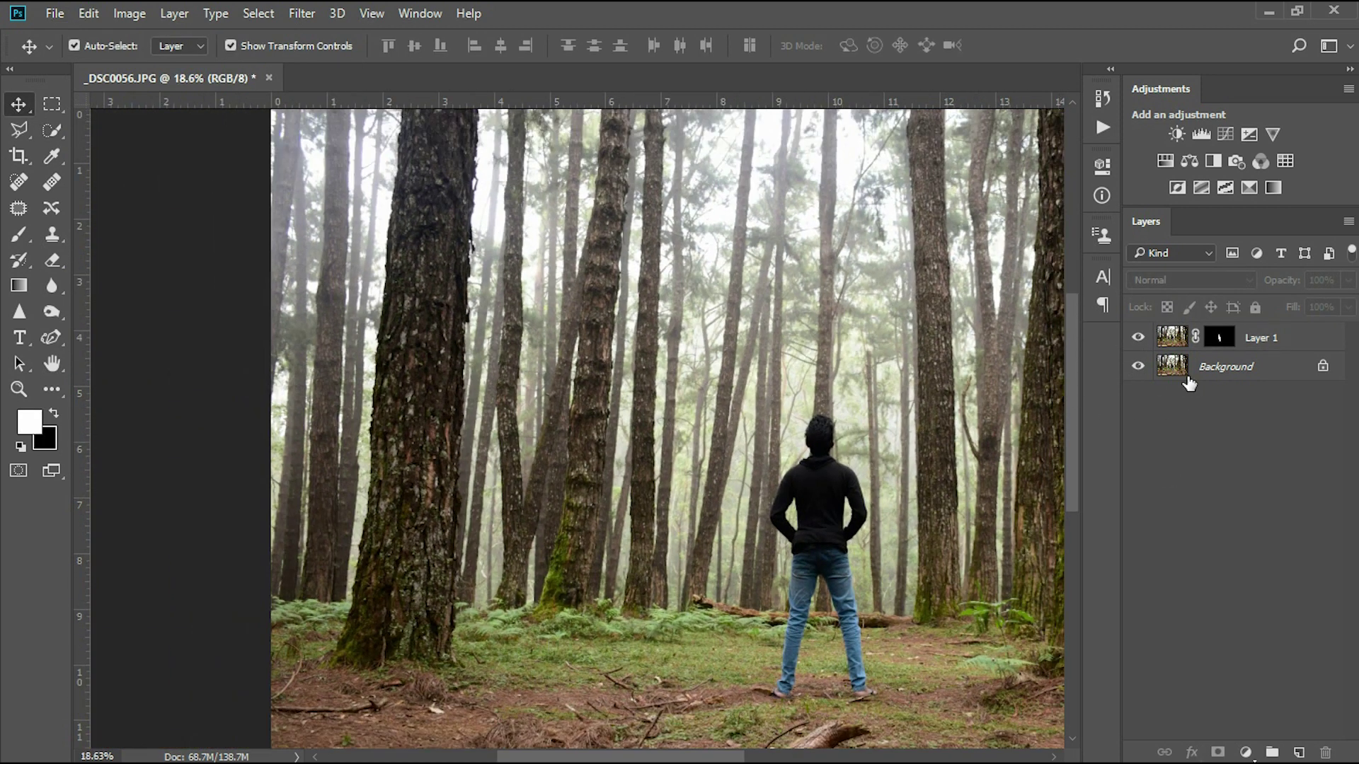
left_click(1181, 374)
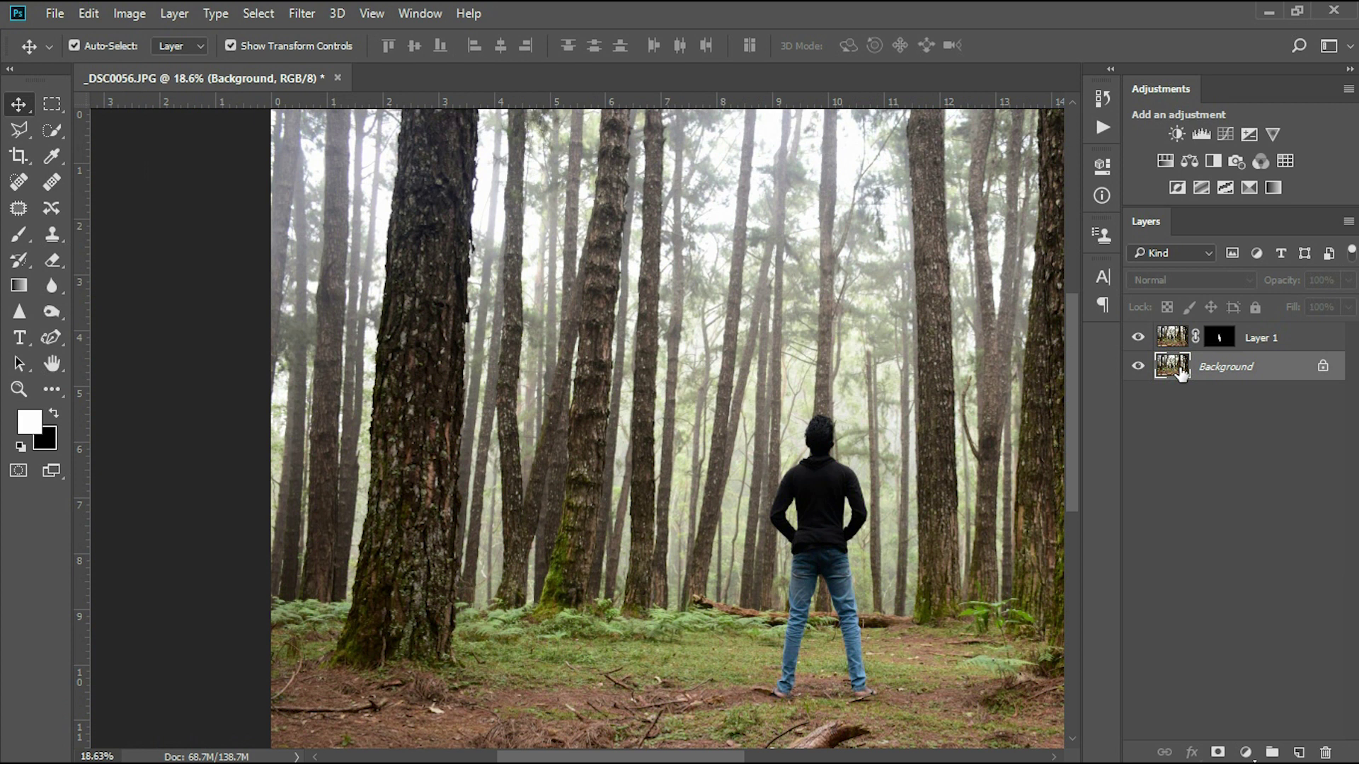
Step: Duplicate the Background layer and open the Camera Raw Filter on the copy
key("ctrl+j")
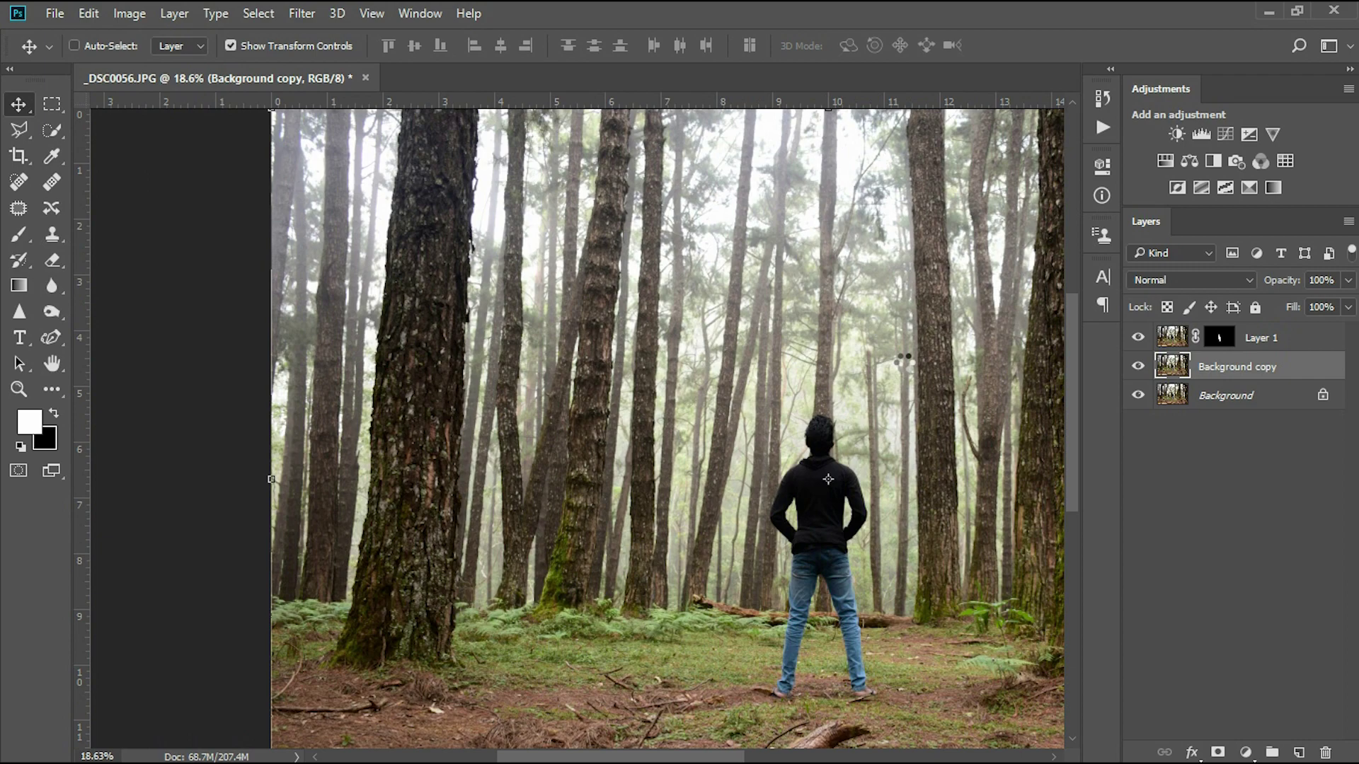
key("ctrl+shift+a")
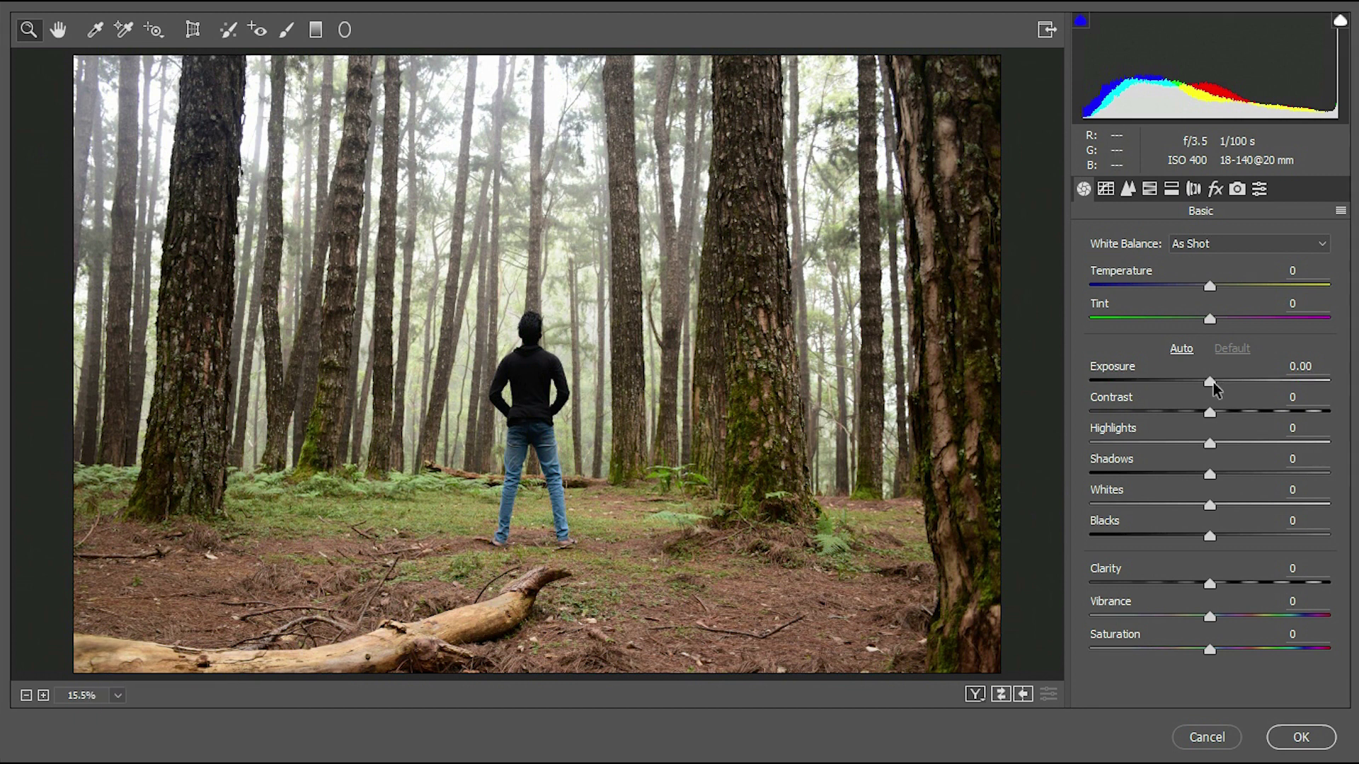
Step: In the Basic panel, drag Exposure to +0.20, Highlights +13, Whites +7, Blacks -12, Vibrance +33
left_click_drag(1211, 382, 1214, 383)
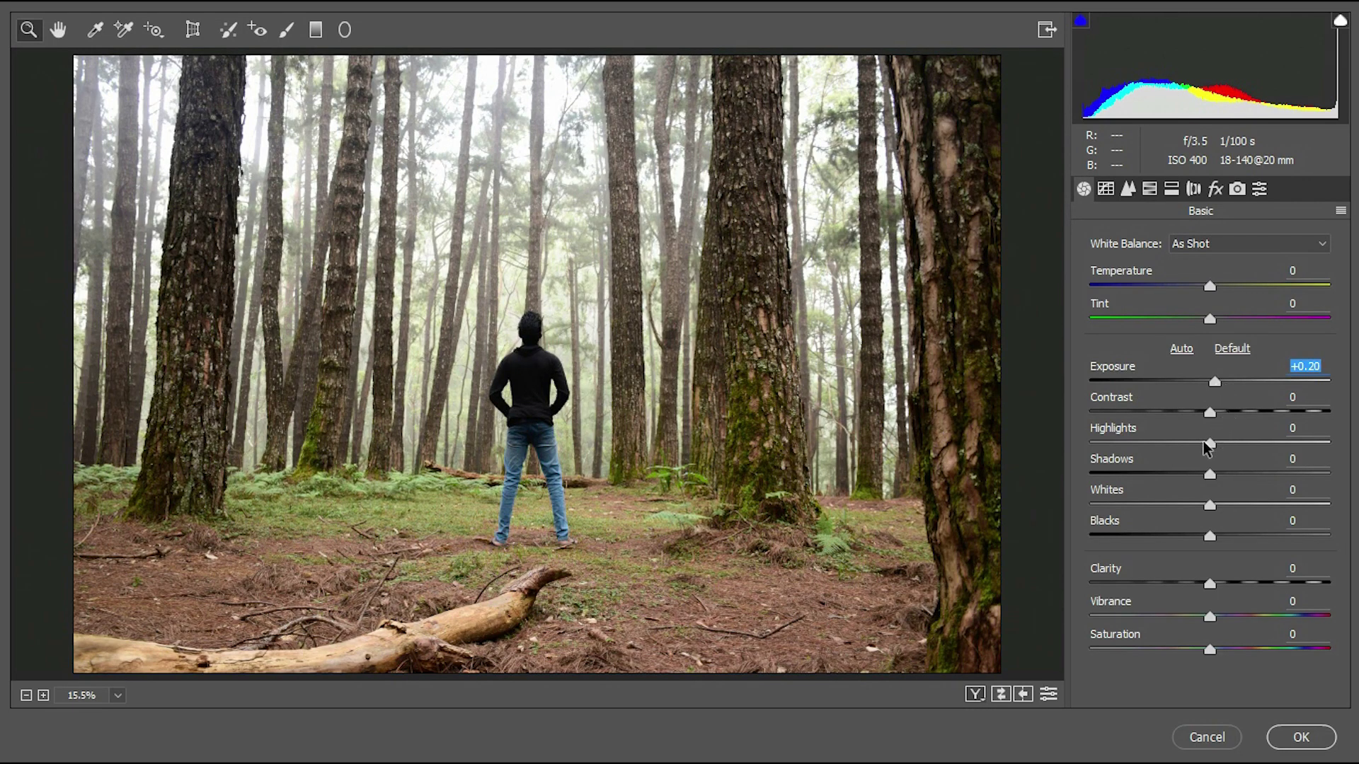
left_click_drag(1204, 442, 1209, 441)
left_click_drag(1225, 446, 1230, 446)
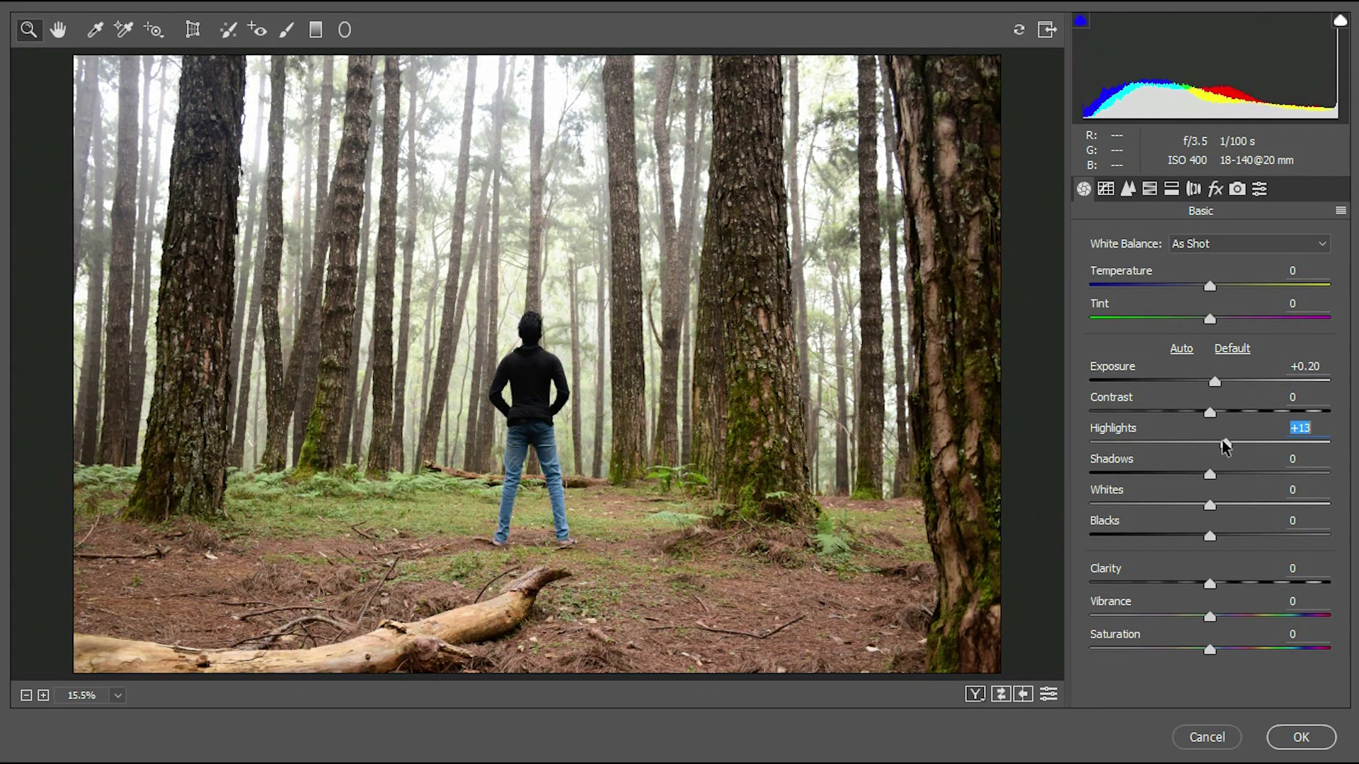
left_click_drag(1224, 505, 1196, 539)
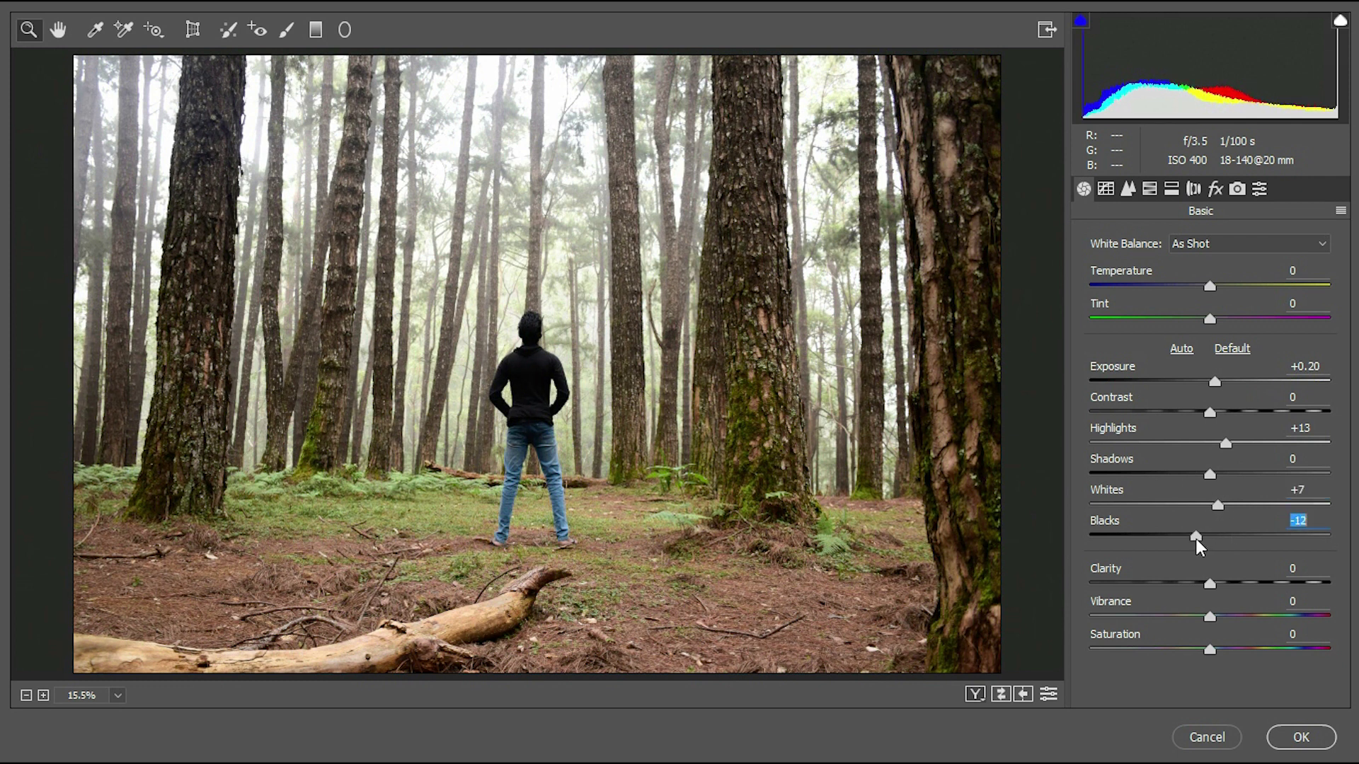
left_click_drag(1234, 617, 1248, 620)
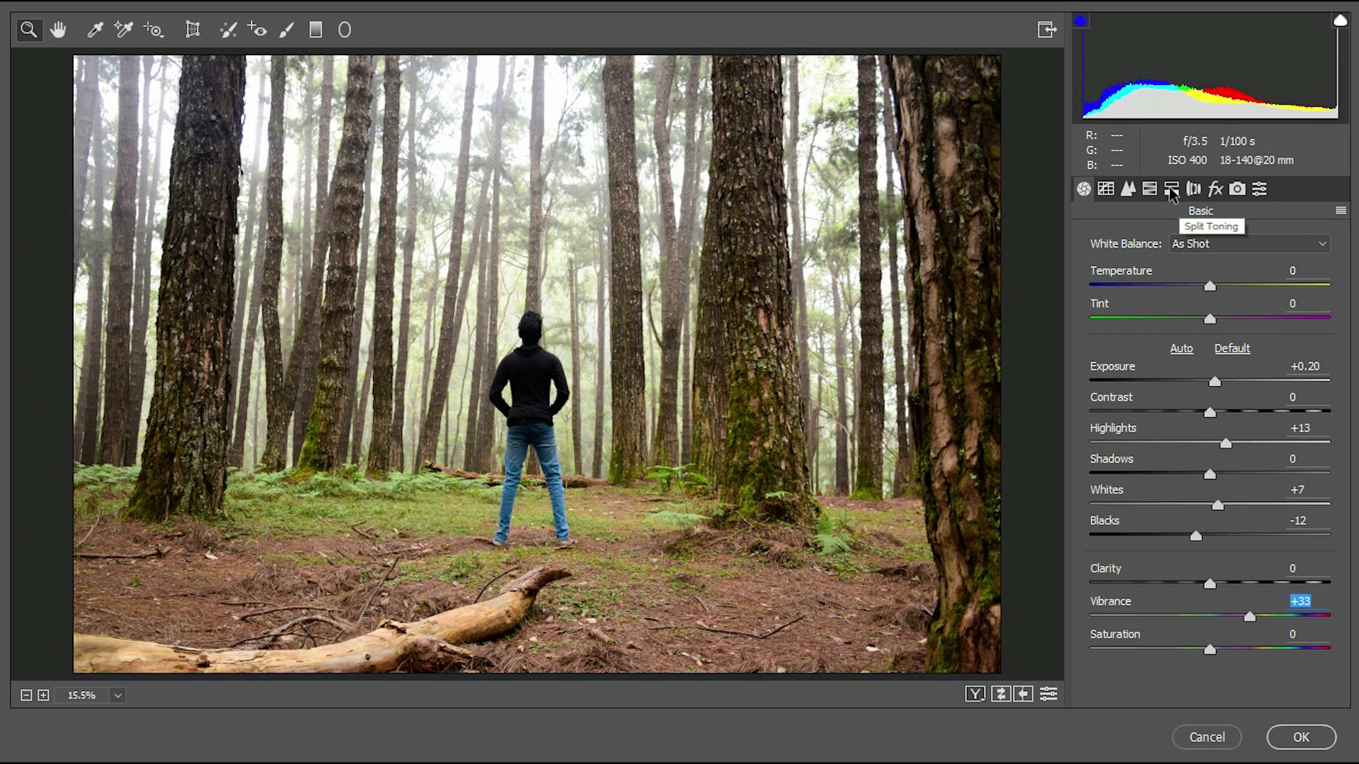
Step: Set Camera Calibration Green Primary Hue to +23 and Saturation to +18
left_click(1215, 189)
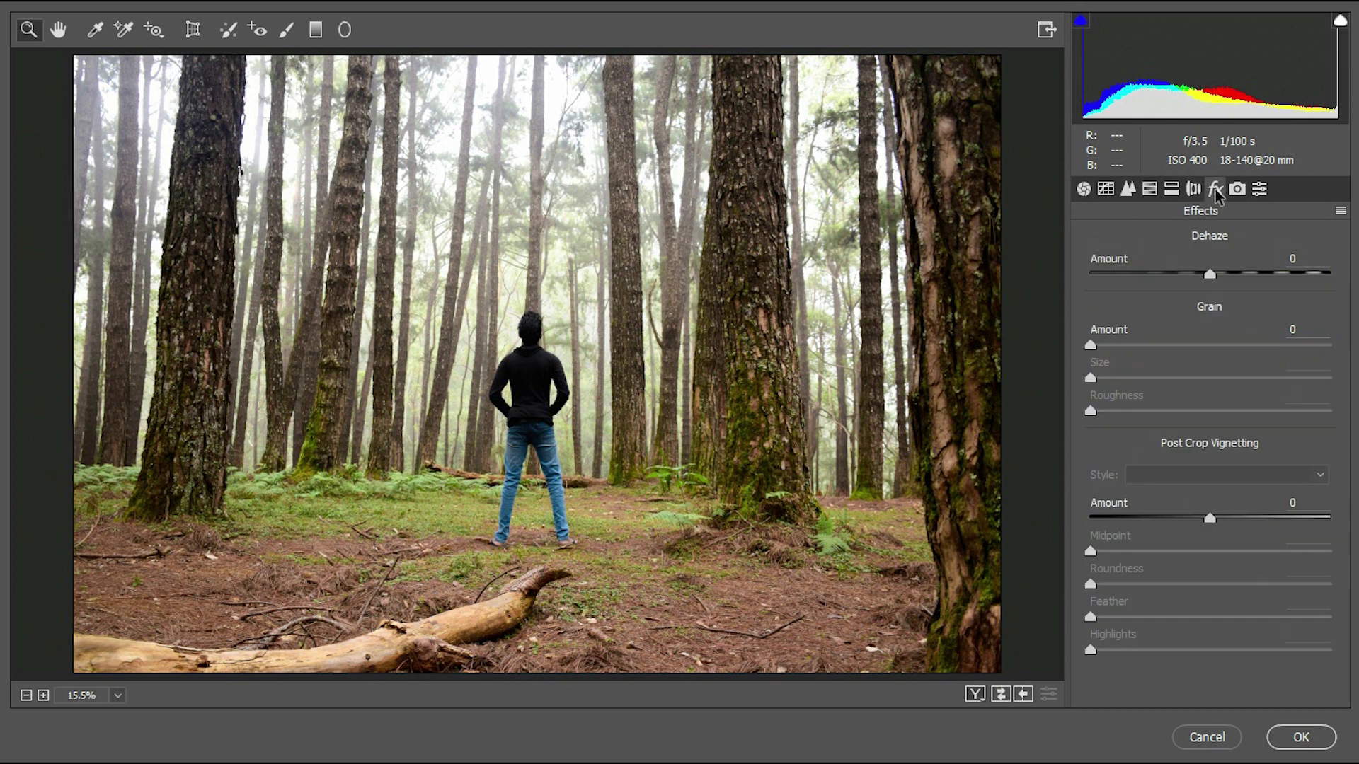
left_click(1237, 189)
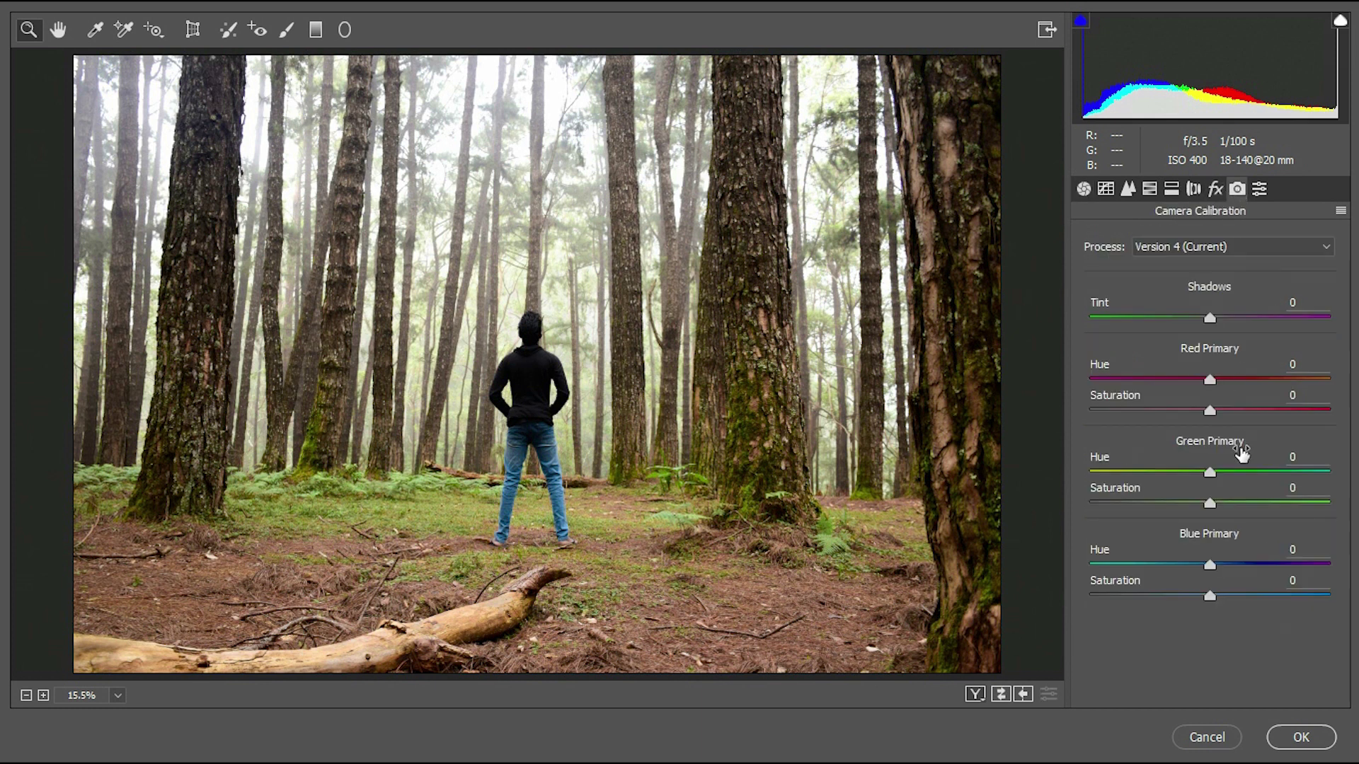
mouse_move(1215, 473)
left_mouse_down()
mouse_move(1149, 474)
mouse_move(1294, 475)
mouse_move(1146, 479)
mouse_move(1326, 485)
mouse_move(1232, 481)
left_mouse_up()
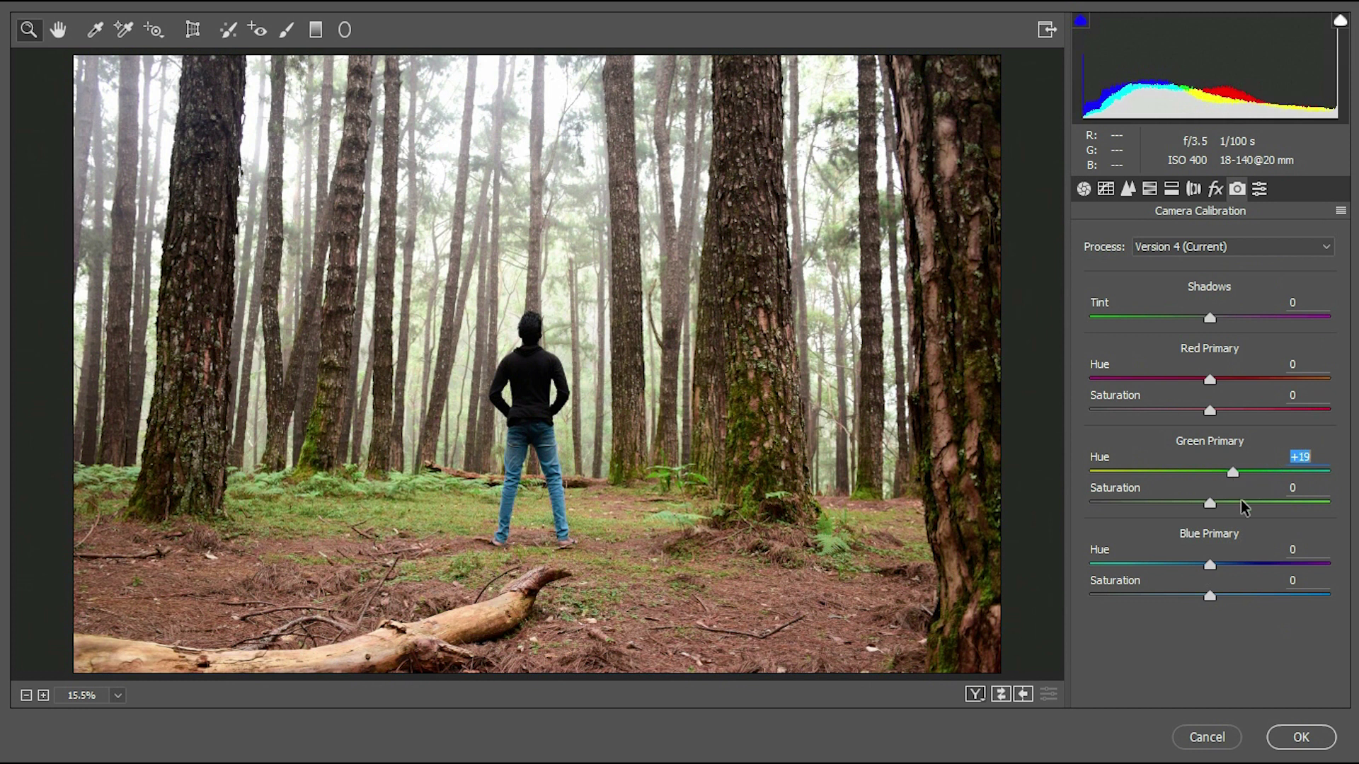
left_click(1242, 502)
left_click_drag(1242, 504, 1250, 504)
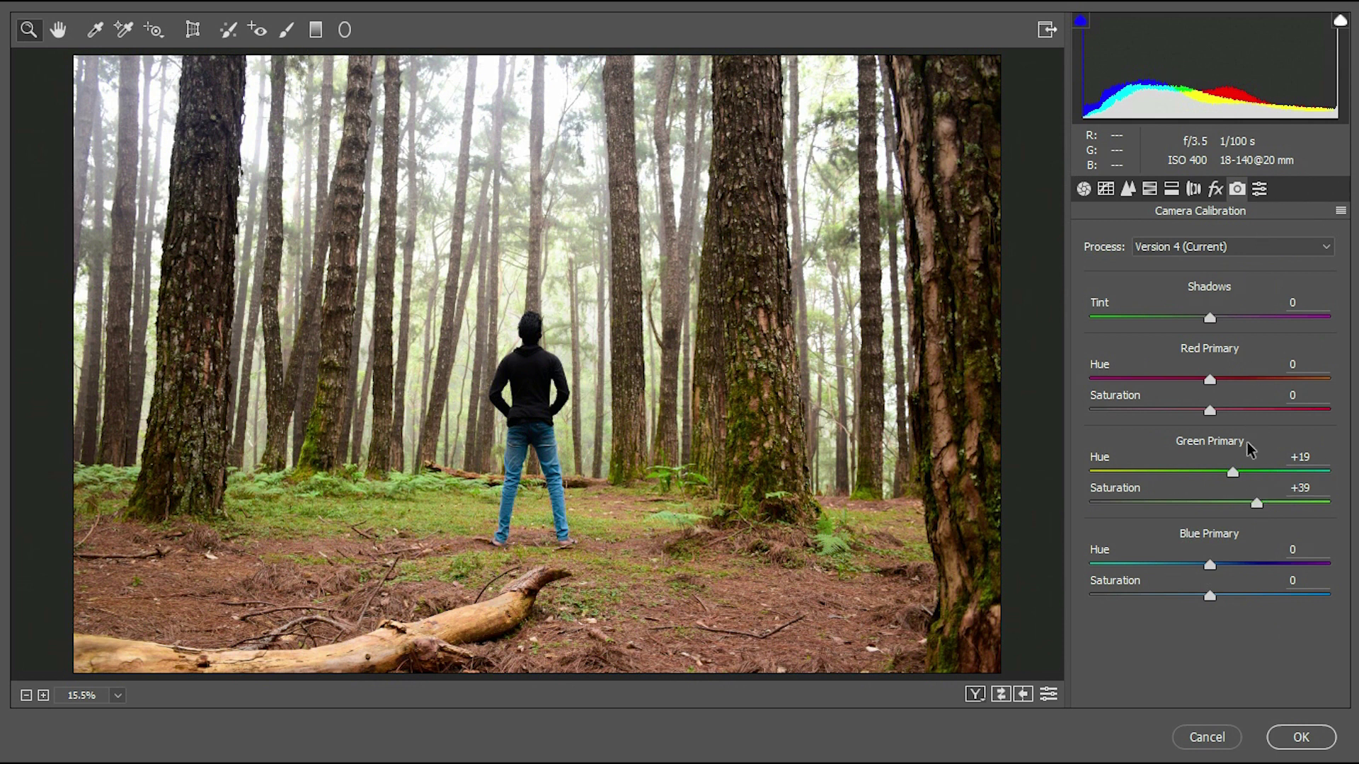
left_click_drag(1236, 471, 1231, 505)
left_click(1256, 501)
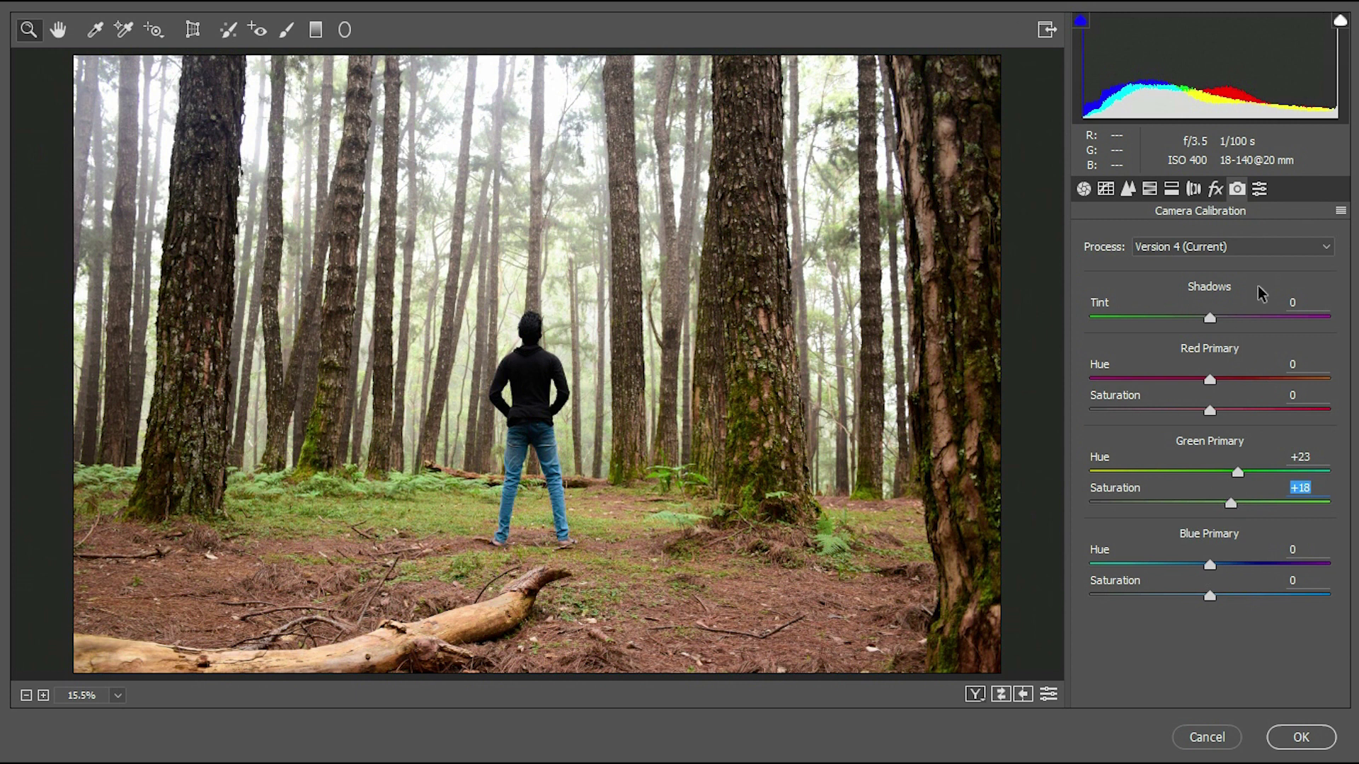
Step: Set HSL Hue for Yellows to +33 and Greens to +24
left_click(1149, 189)
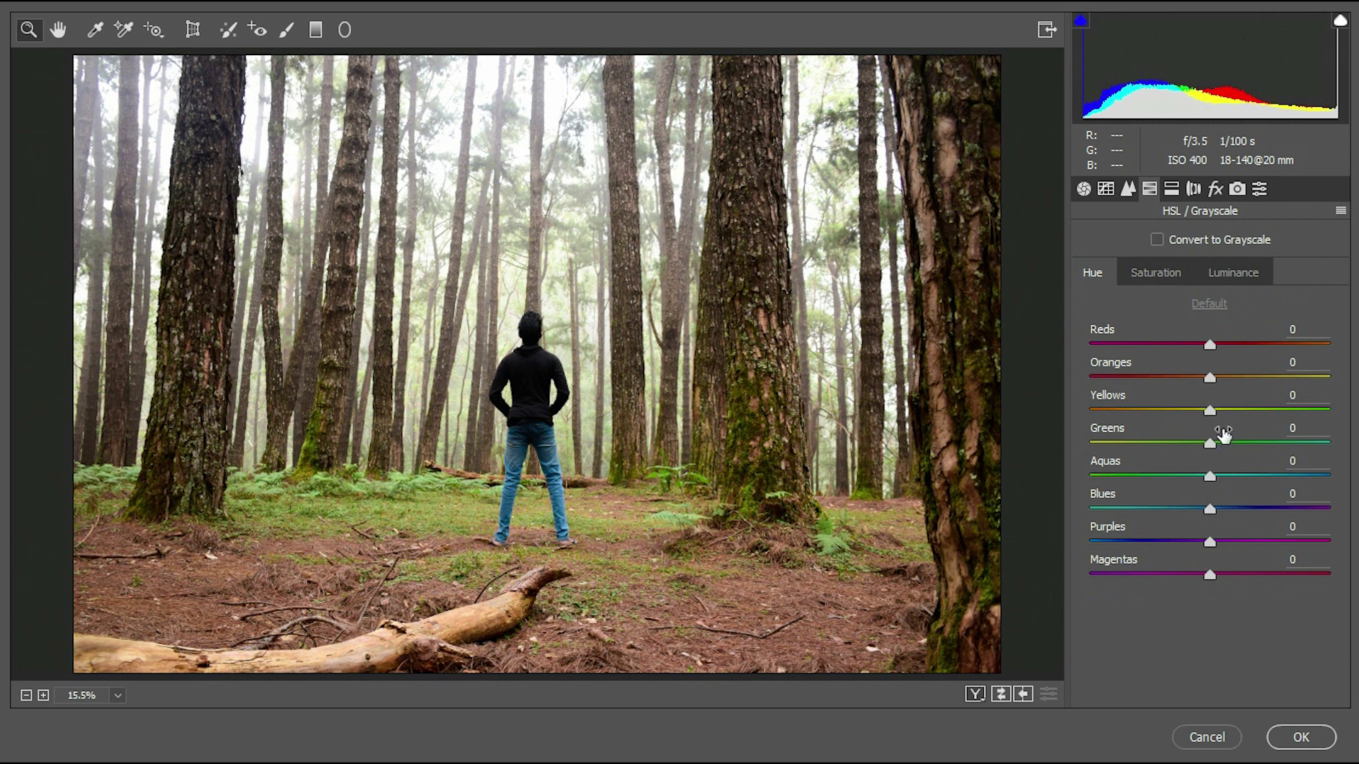
left_click(1244, 410)
left_click(1237, 443)
mouse_move(1237, 444)
left_mouse_down()
mouse_move(1252, 445)
mouse_move(1239, 444)
left_mouse_up()
left_click(1248, 411)
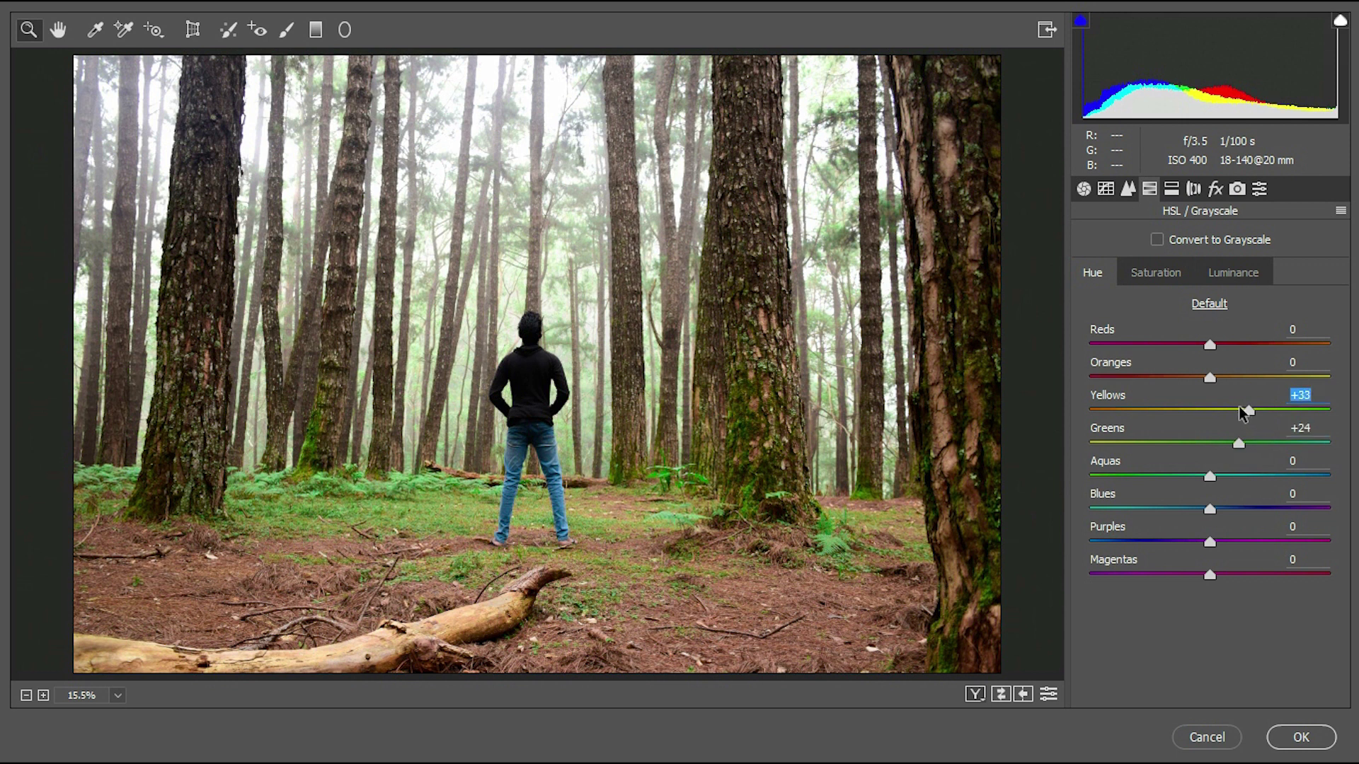
Step: Apply the Camera Raw edits, then add a Brightness/Contrast layer with Brightness -41, Contrast 33
left_click(1302, 737)
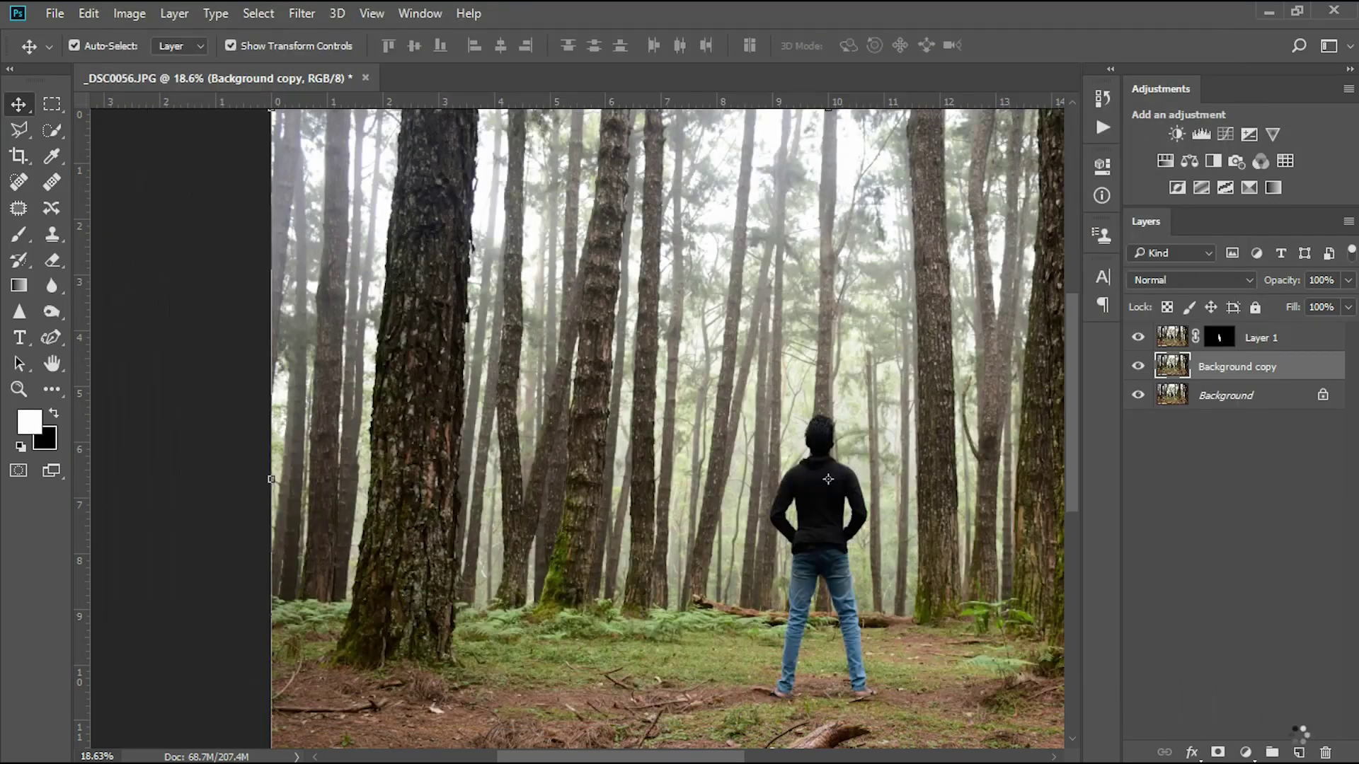
key("ctrl+0")
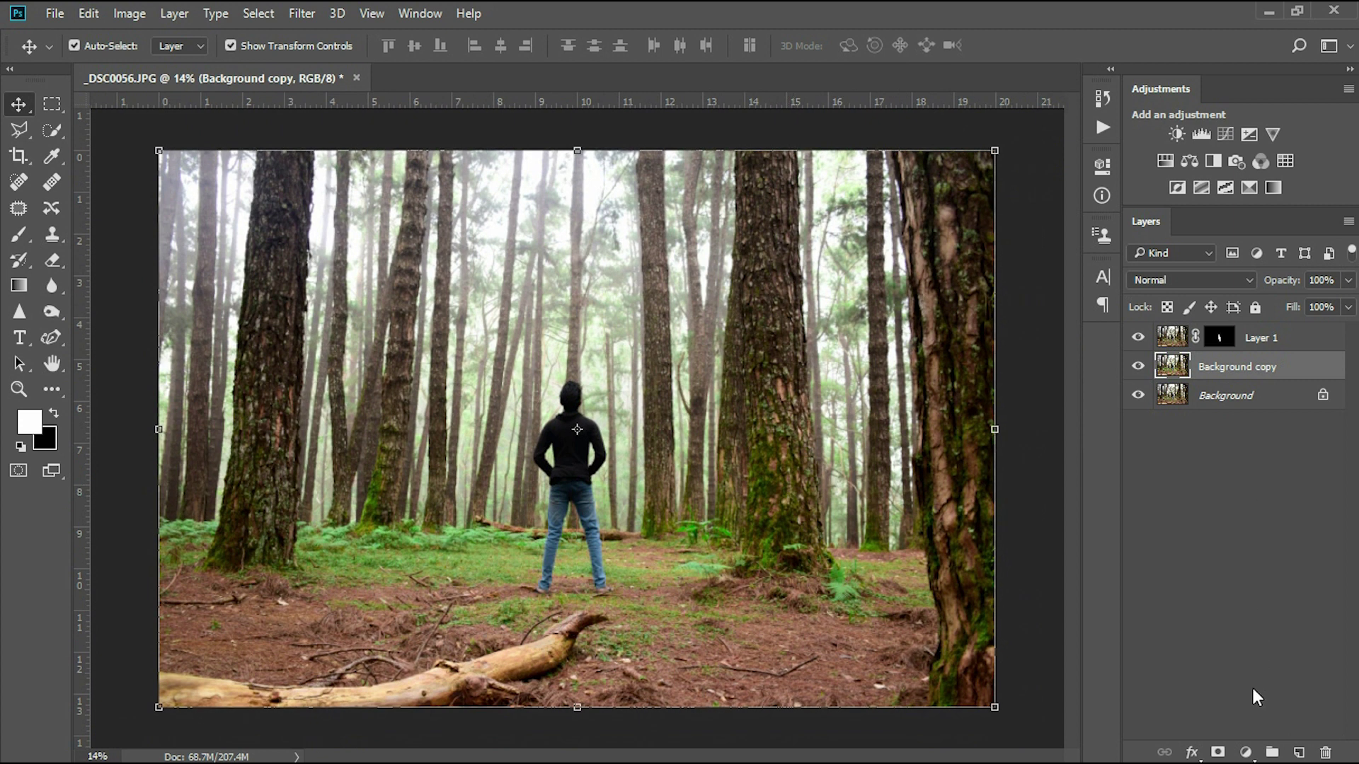
left_click(1249, 752)
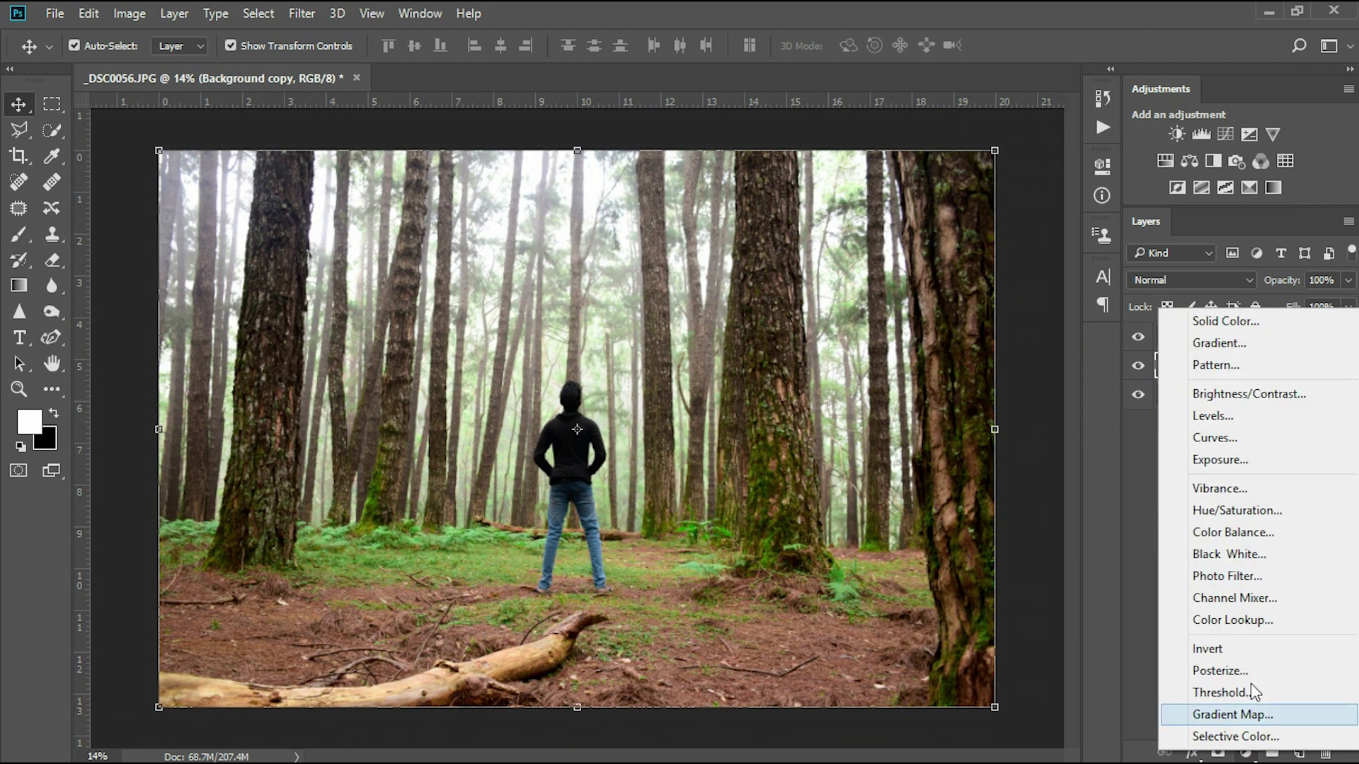
left_click(1249, 394)
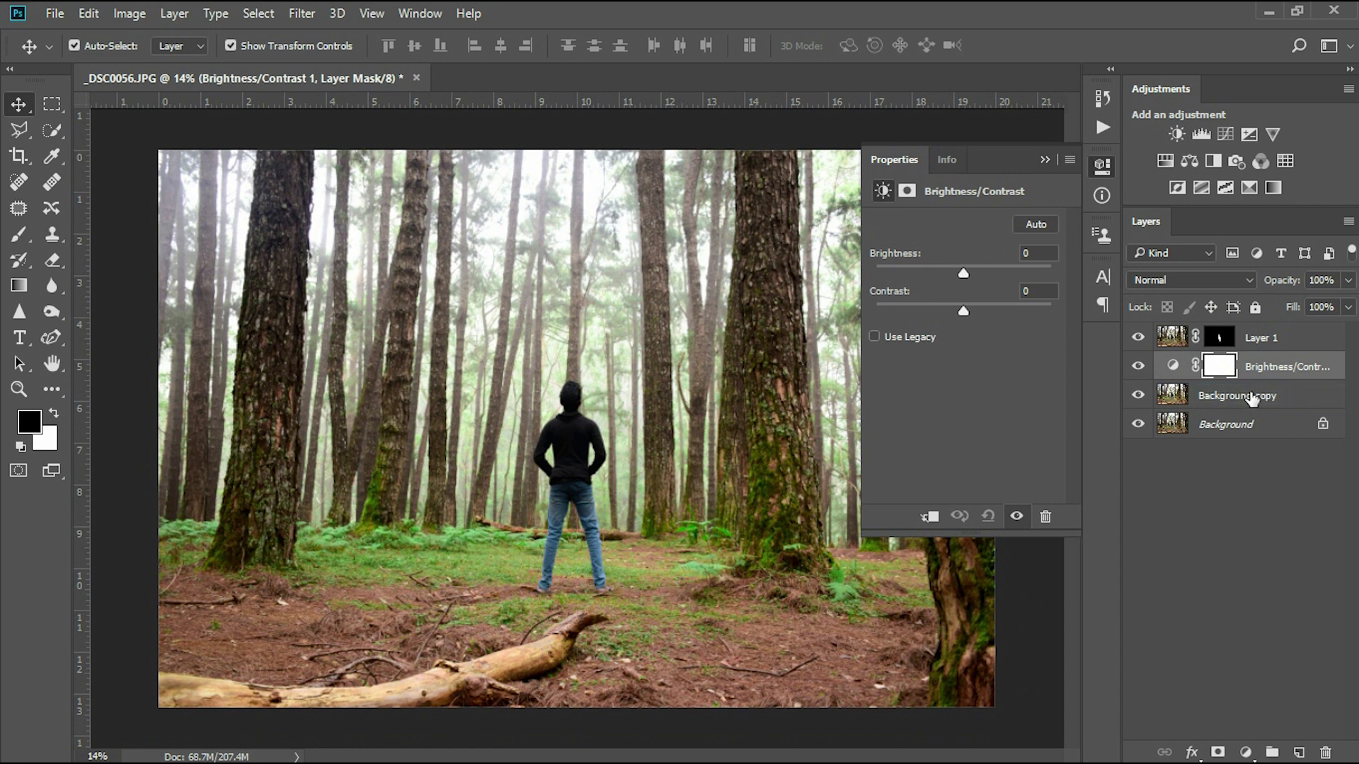
mouse_move(959, 269)
left_mouse_down()
mouse_move(940, 274)
mouse_move(983, 309)
left_mouse_up()
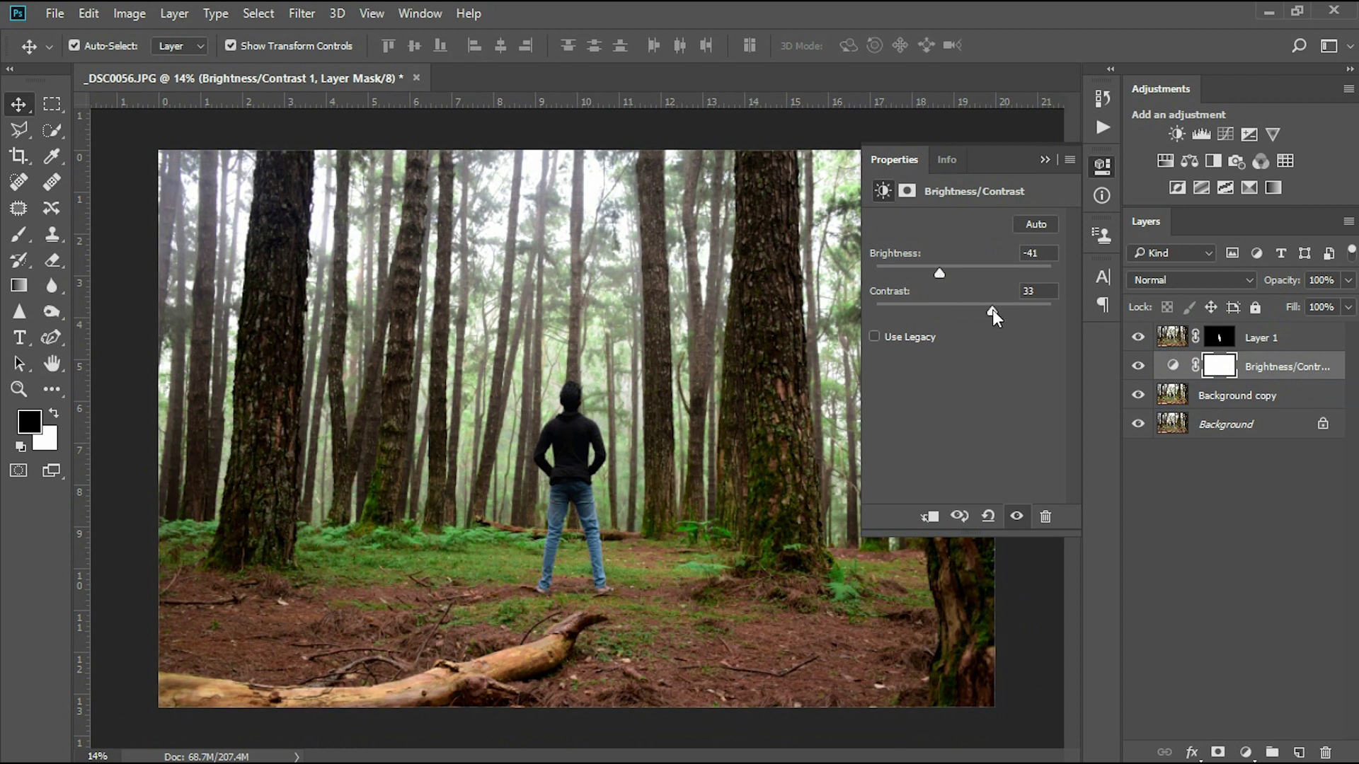
left_click(1050, 159)
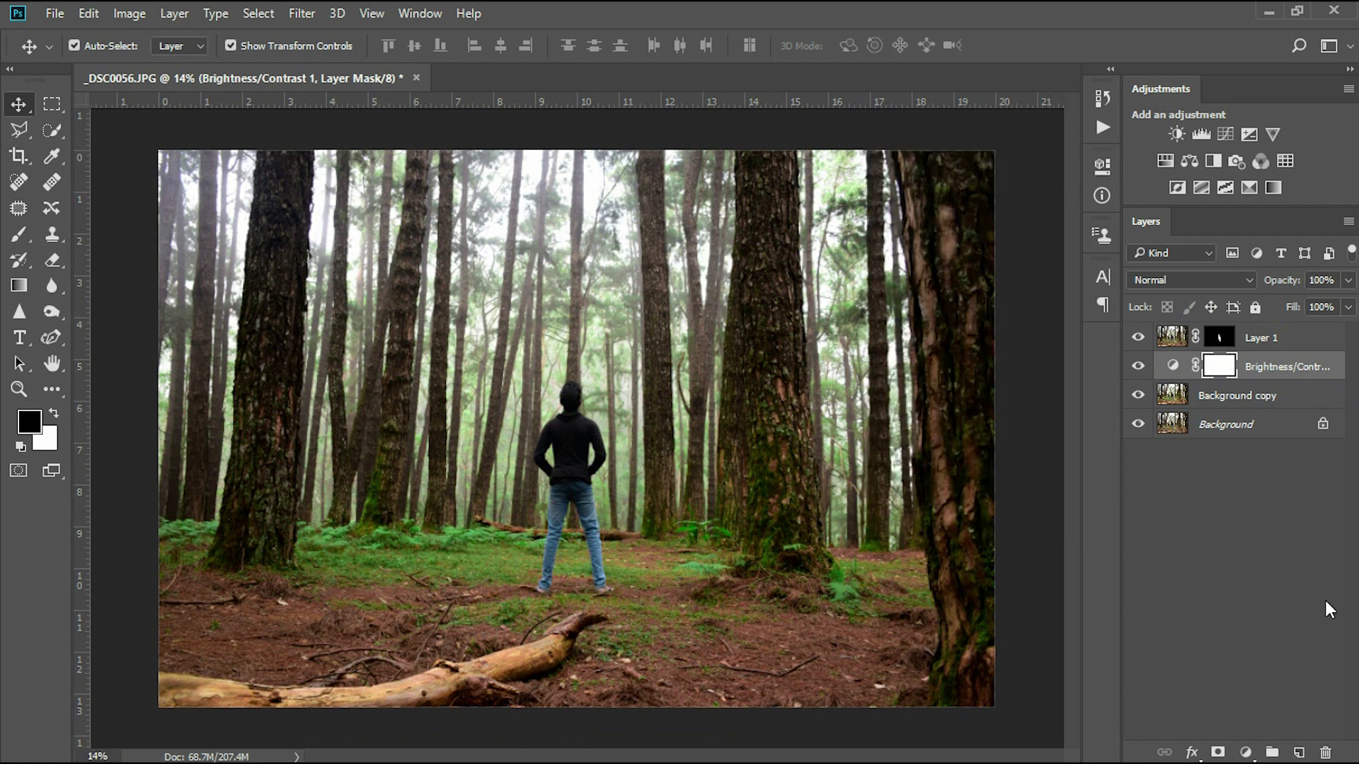
Step: Add a Color Balance layer with midtones at -31, +27 and -40 for a greener, cooler forest
left_click(1246, 753)
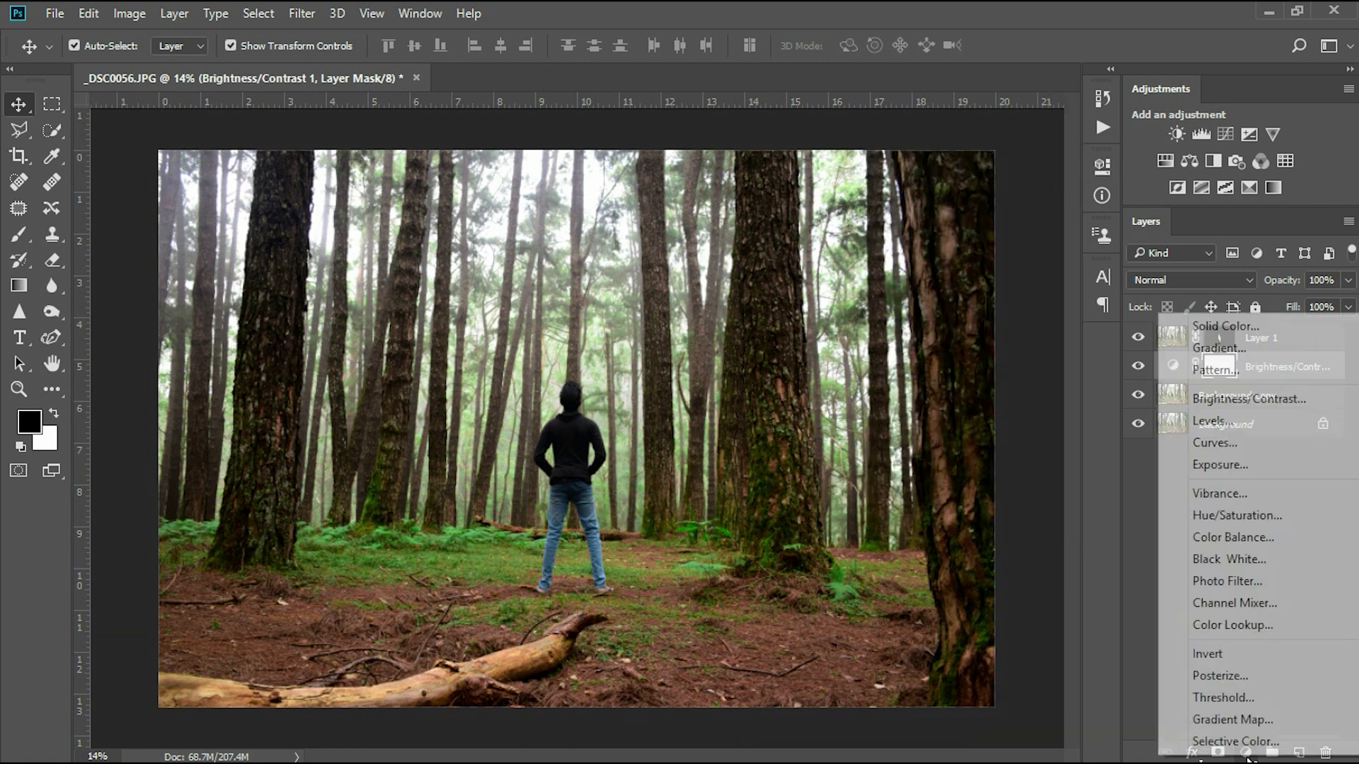
left_click(1266, 543)
mouse_move(934, 270)
left_mouse_down()
mouse_move(919, 267)
mouse_move(953, 303)
mouse_move(918, 334)
left_mouse_up()
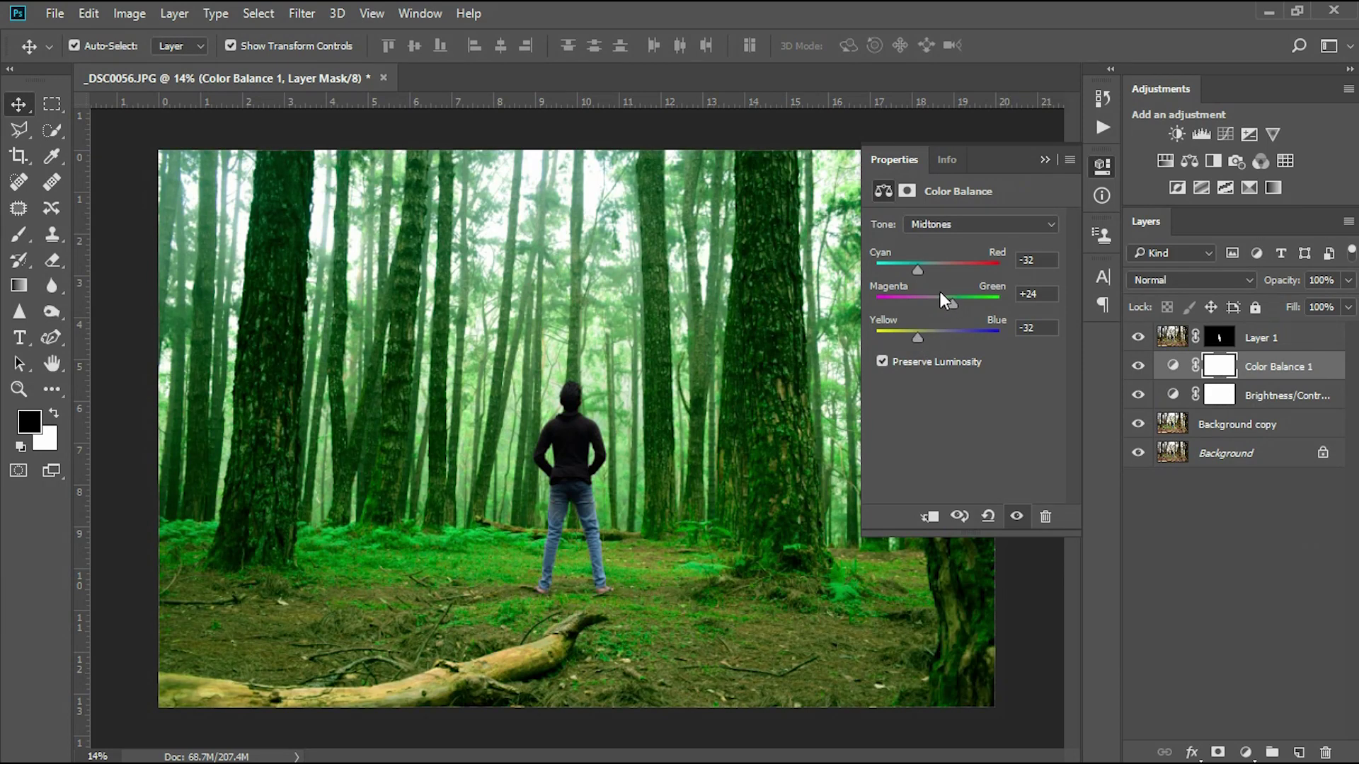
left_click_drag(953, 300, 906, 334)
left_click_drag(919, 270, 918, 269)
left_click_drag(907, 337, 913, 337)
left_click(1041, 159)
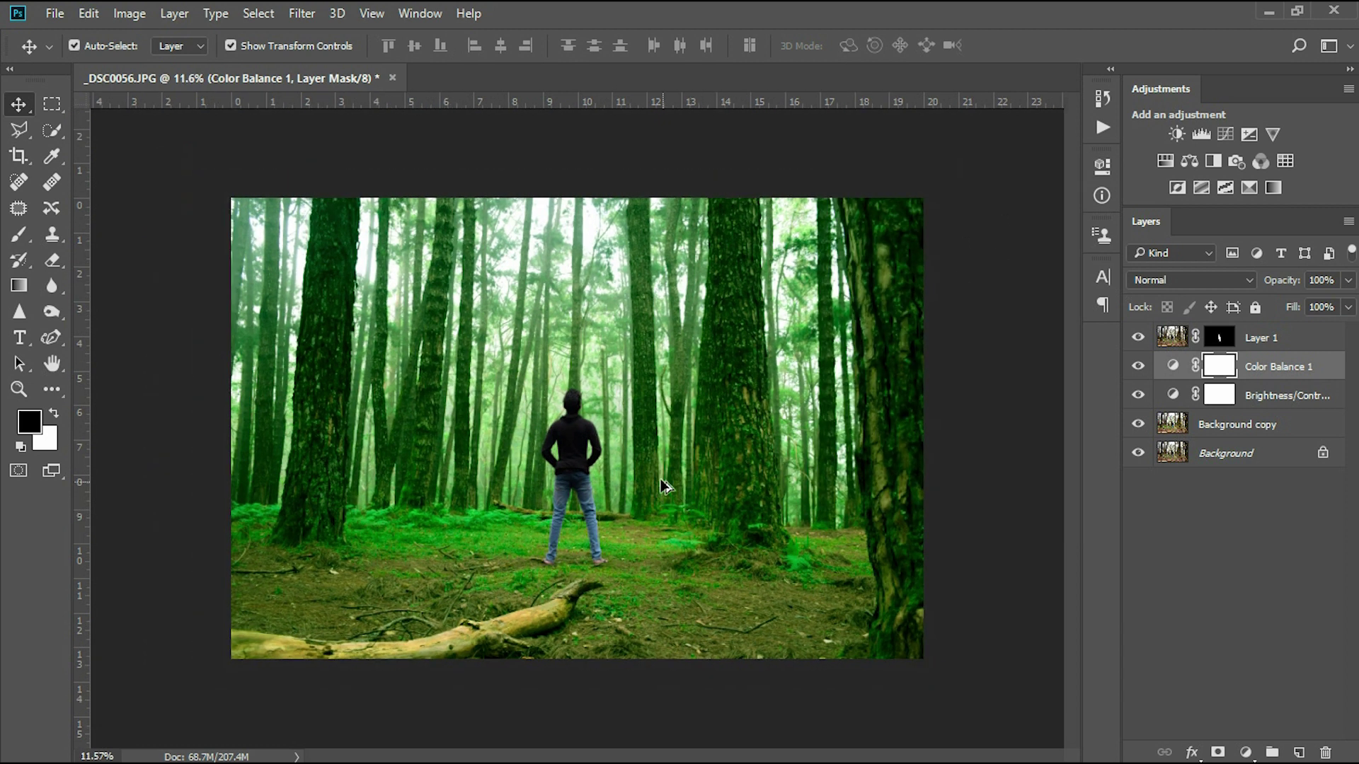
Step: Open Camera Raw on Layer 1 and raise Vibrance to +42
scroll(632, 484, "up", 2)
scroll(623, 488, "up", 1)
scroll(616, 490, "up", 1)
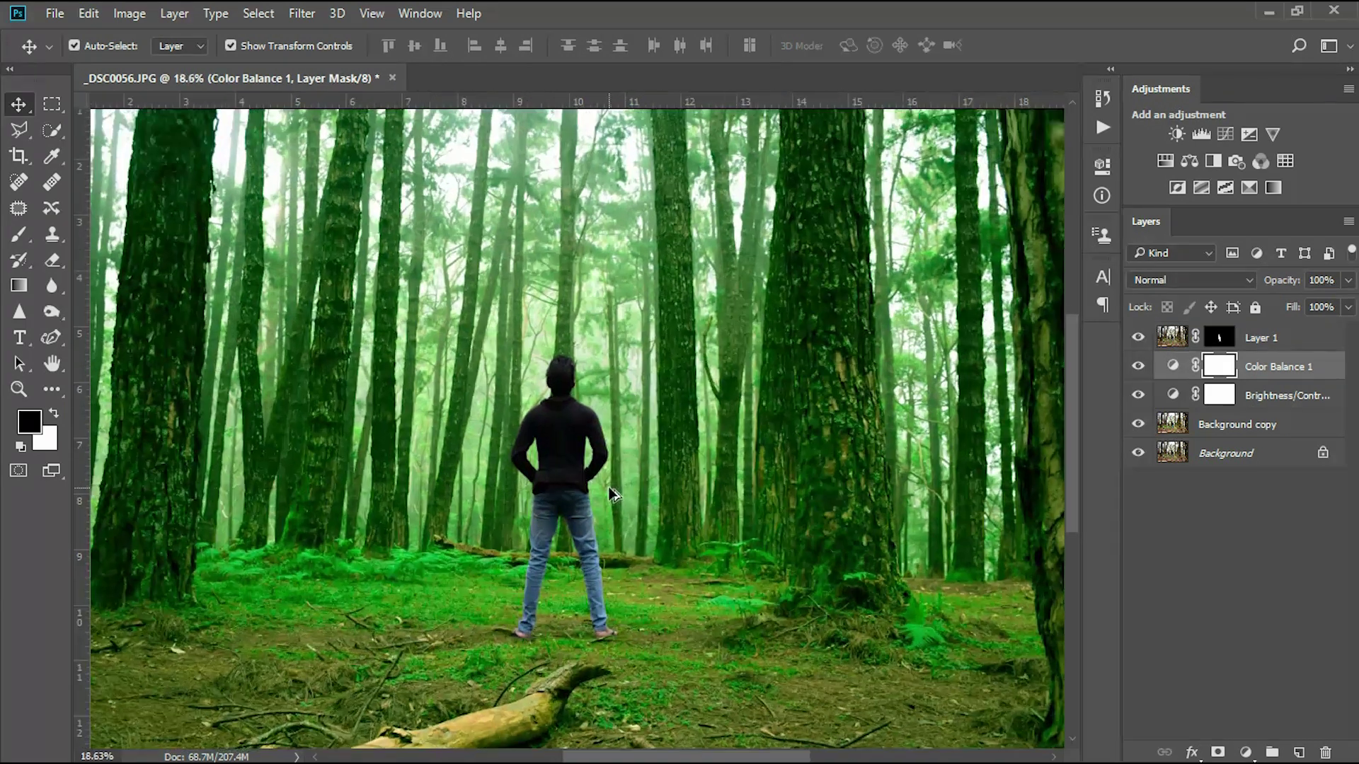
scroll(615, 490, "up", 2)
left_click(1171, 338)
key("ctrl+shift+a")
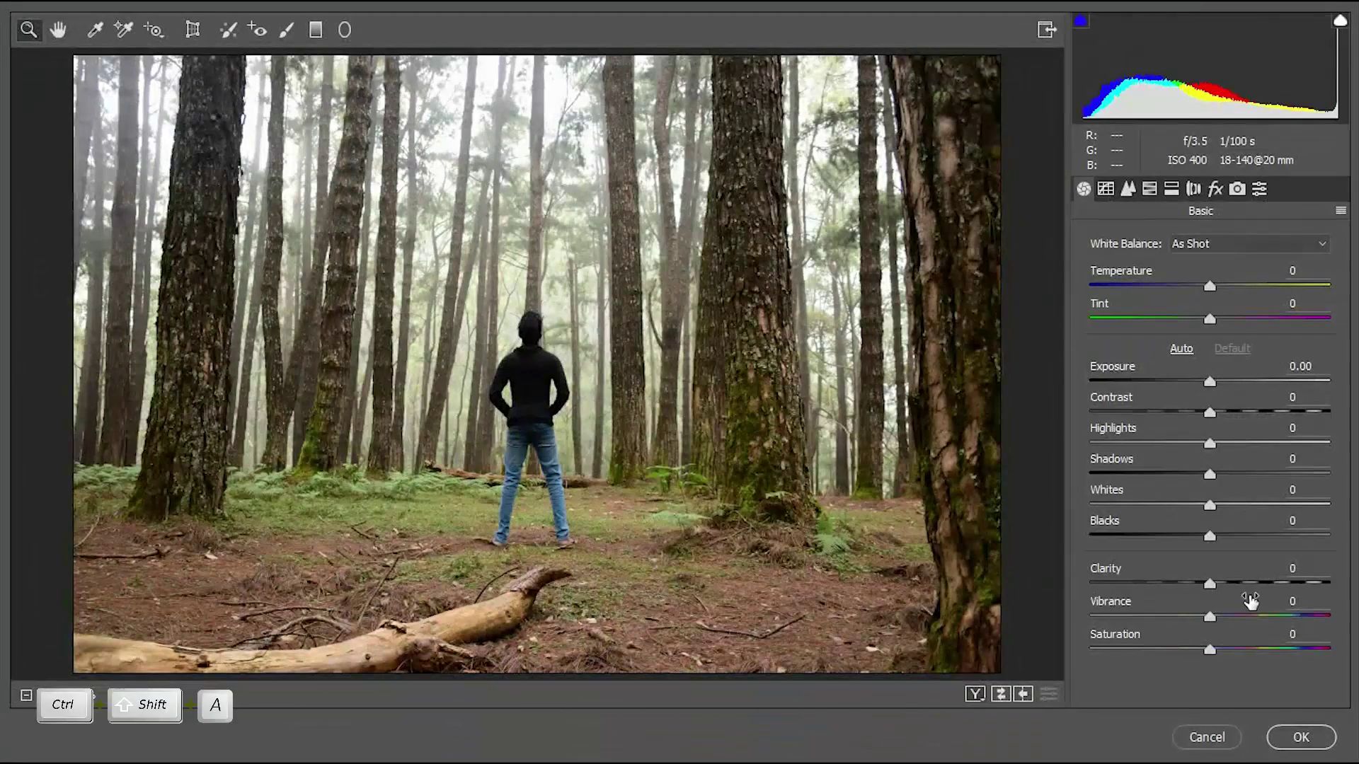
left_click_drag(1250, 601, 1271, 601)
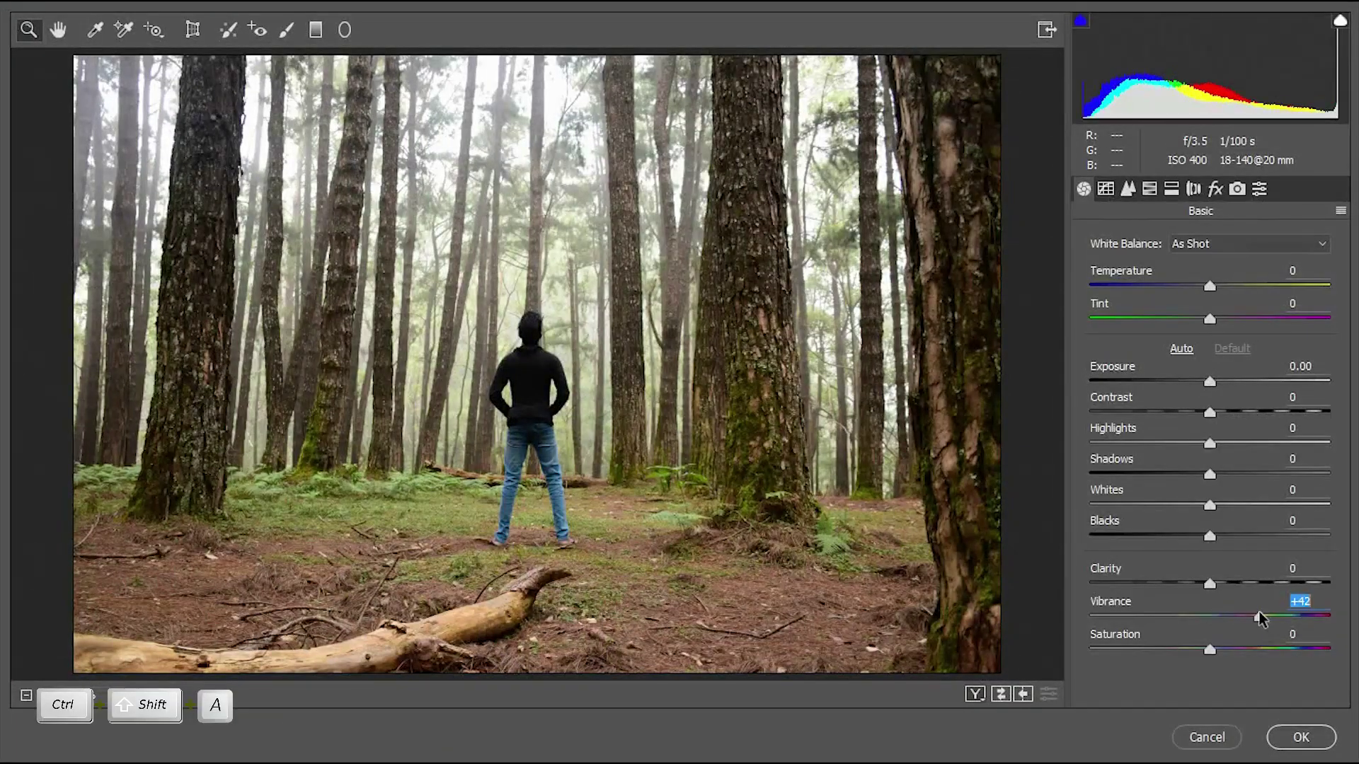
Step: Darken HSL luminance: Purples -19, Blues -23, Aquas -28, Magentas -13
left_click(1150, 188)
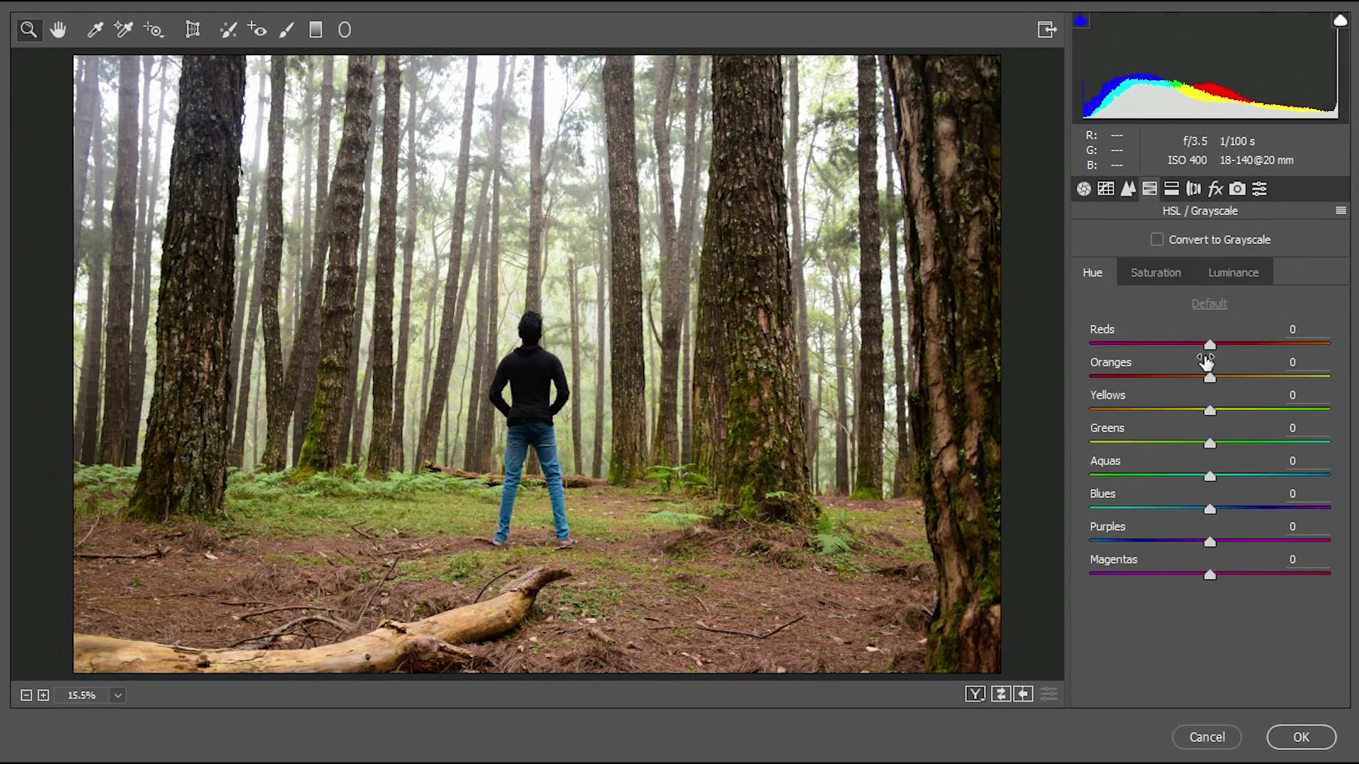
left_click(1178, 276)
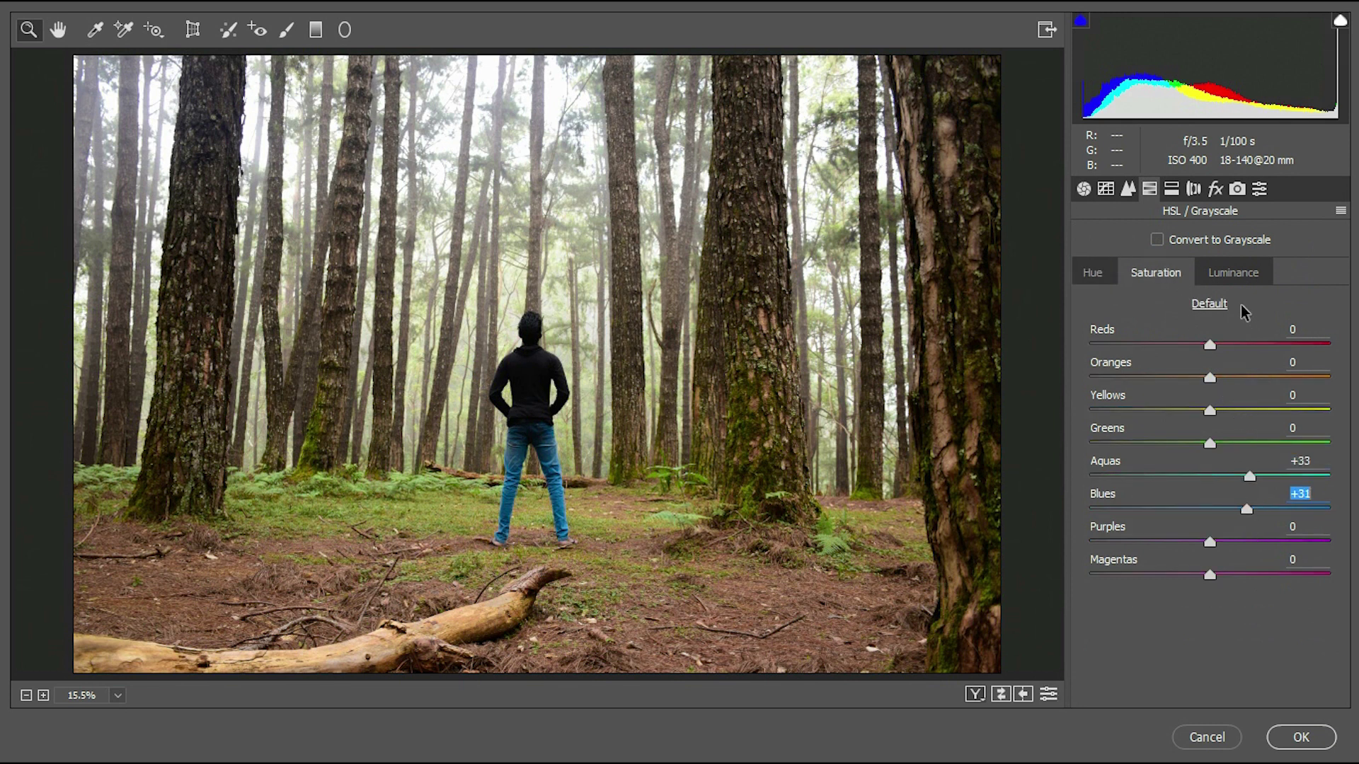
left_click(1237, 276)
left_click(1184, 542)
left_click(1183, 509)
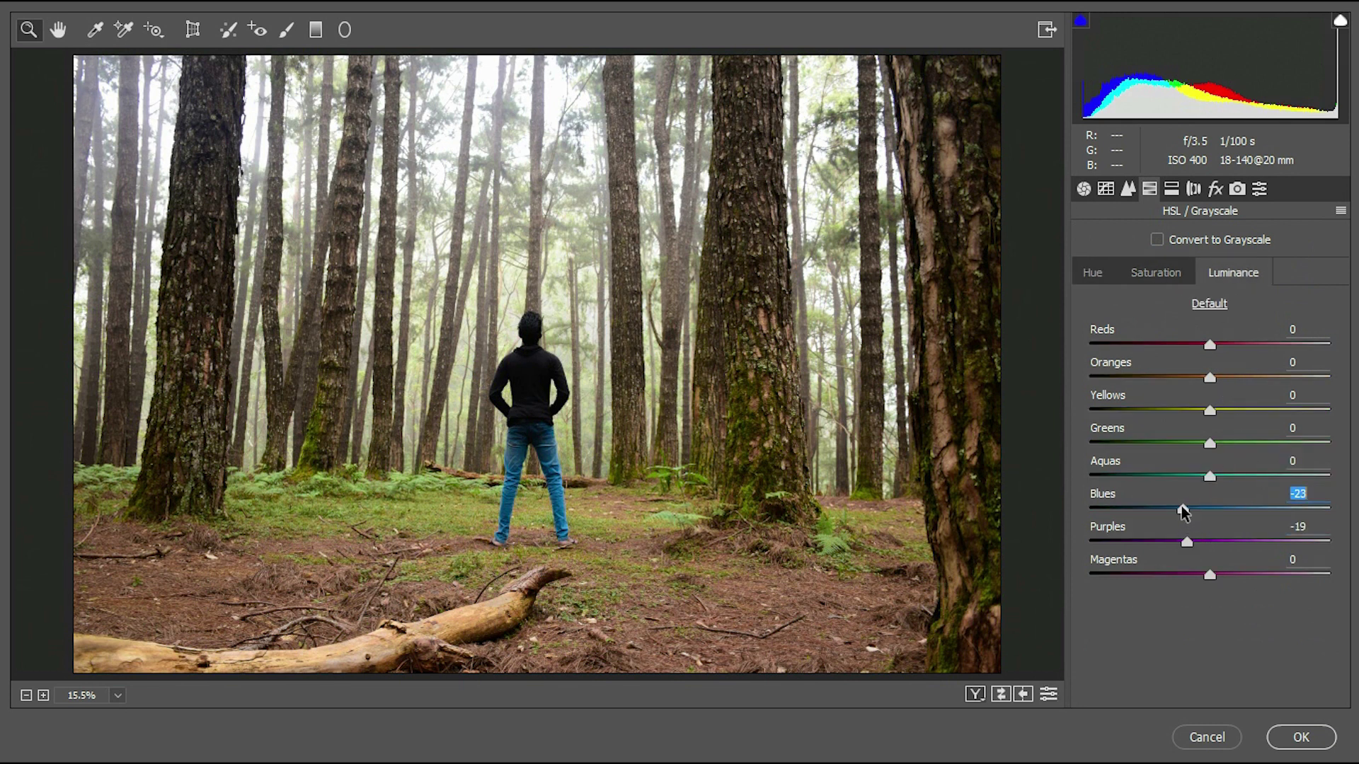
left_click(1175, 476)
left_click(1193, 574)
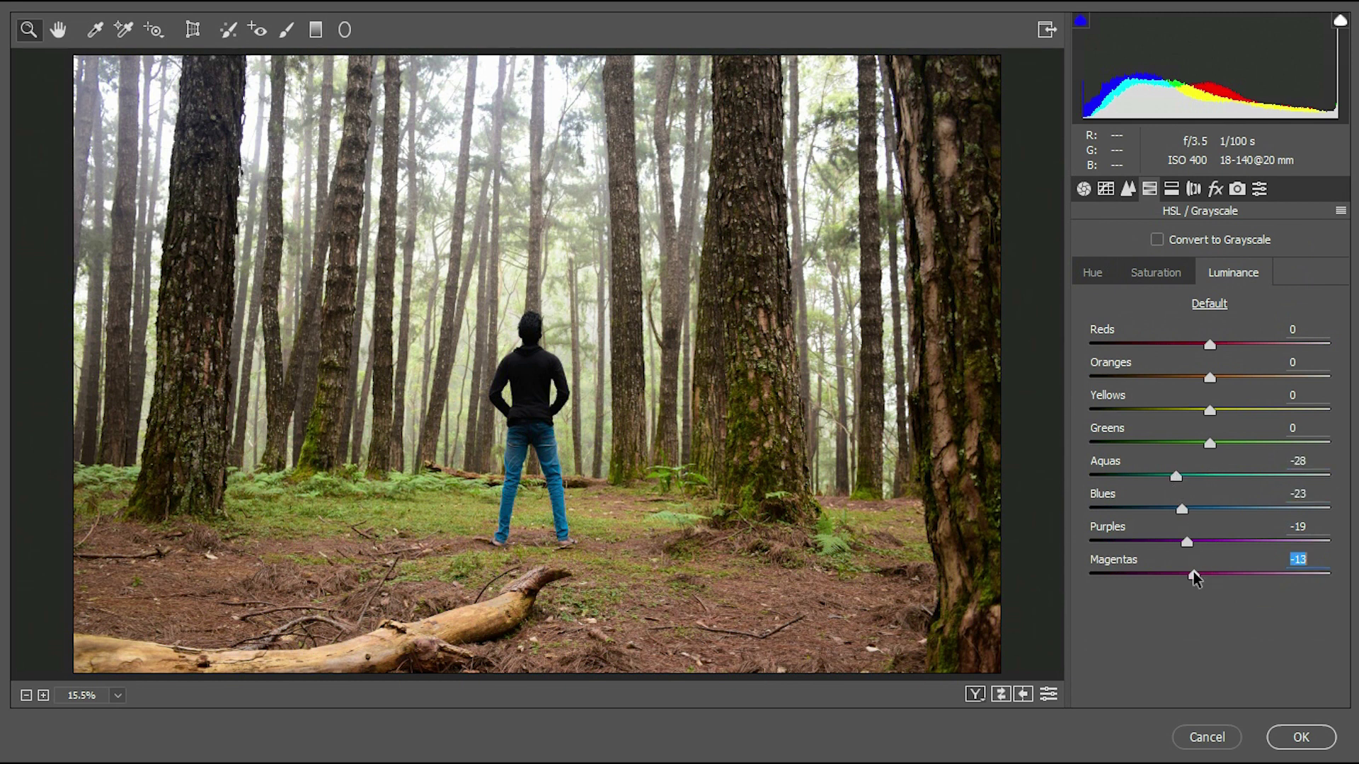
left_click(1196, 444)
Step: Lift Shadows to +30, deepen Blacks to -13, and apply the Camera Raw grade
left_click(1083, 188)
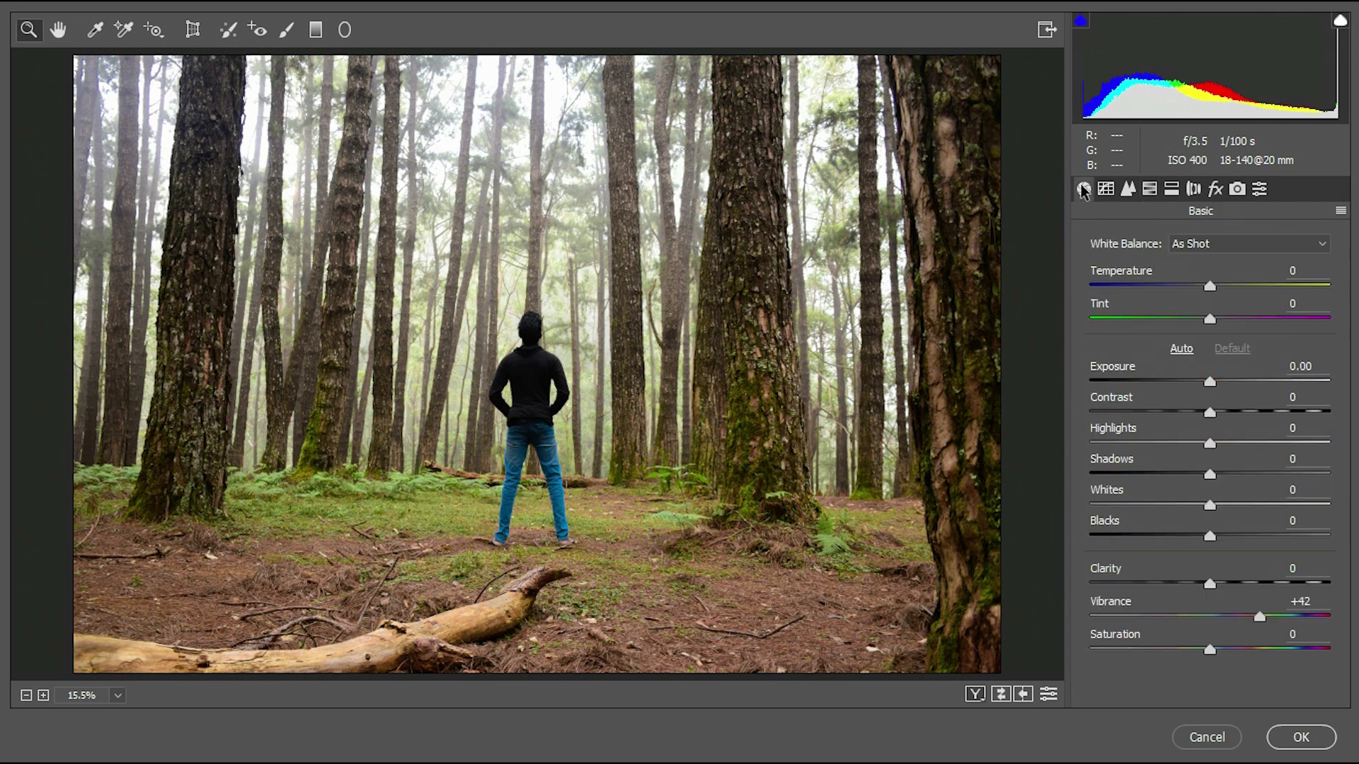
left_click(1246, 474)
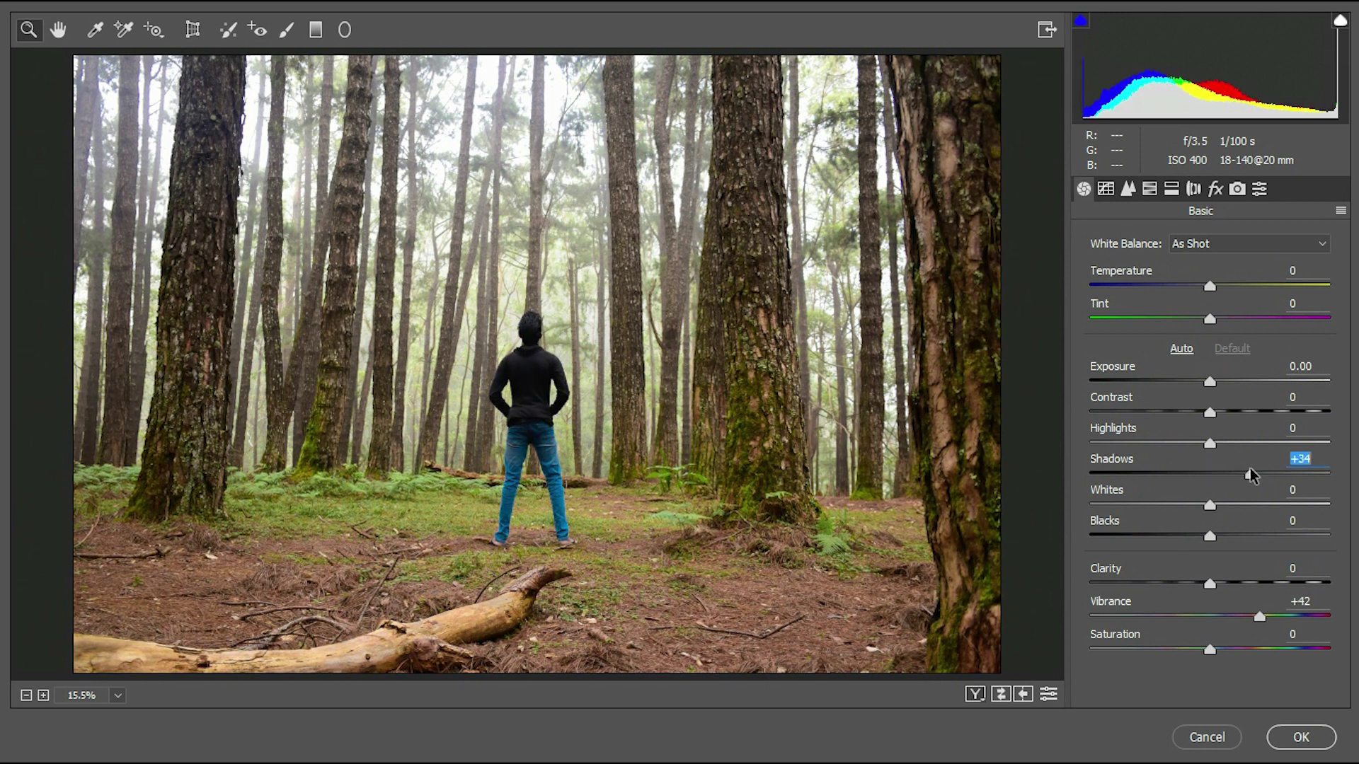
left_click(1195, 535)
left_click(1300, 737)
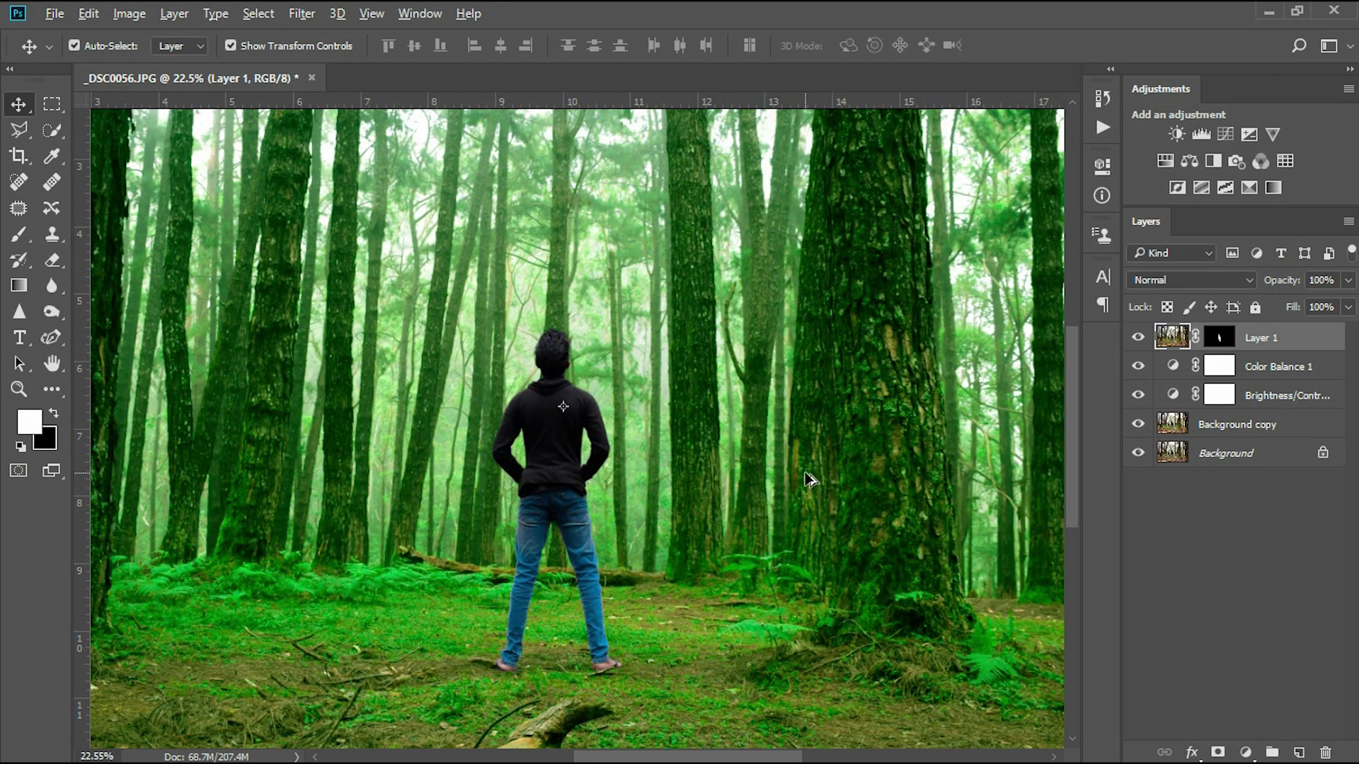
Step: Set the Color Balance 1 layer's opacity to 80%, then deselect all layers
key("ctrl+0")
scroll(810, 479, "down", 1)
left_click(1222, 367)
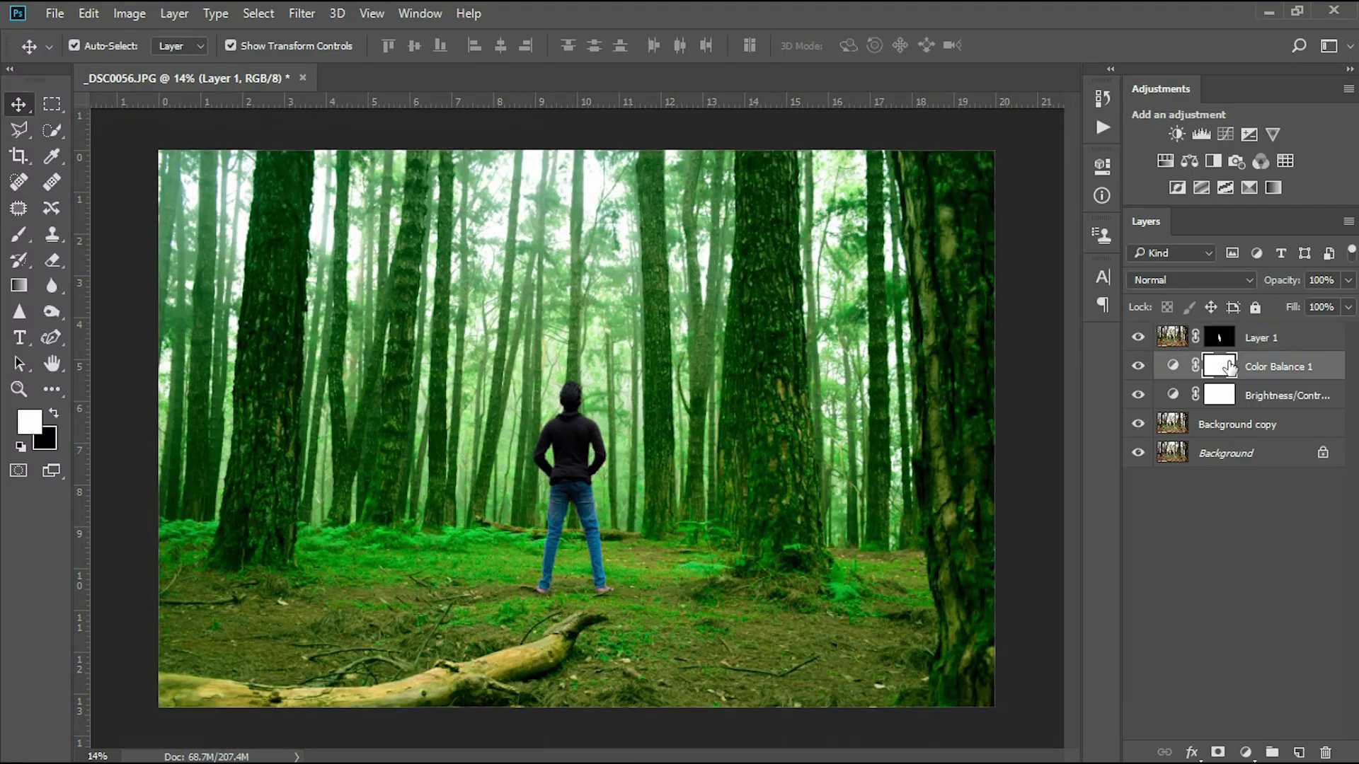
left_click_drag(1289, 284, 1269, 284)
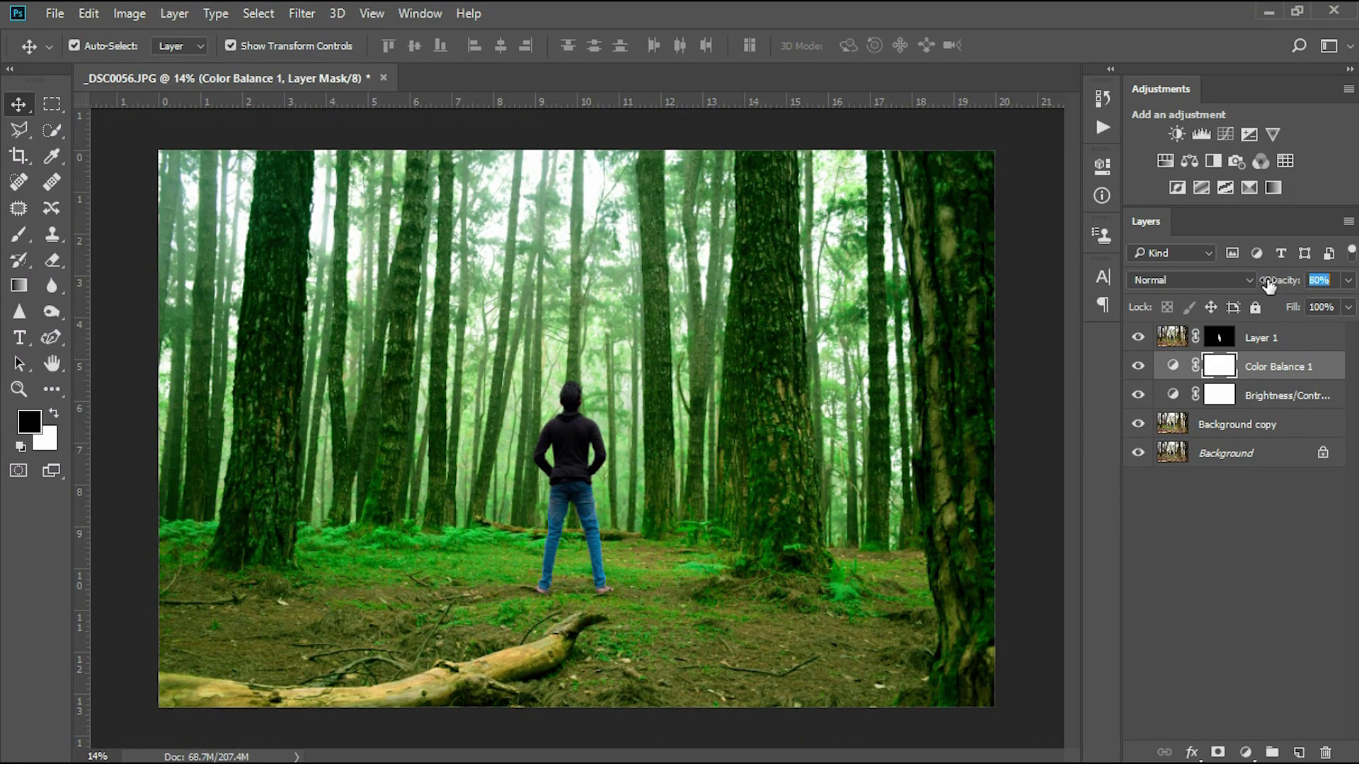
key("Return")
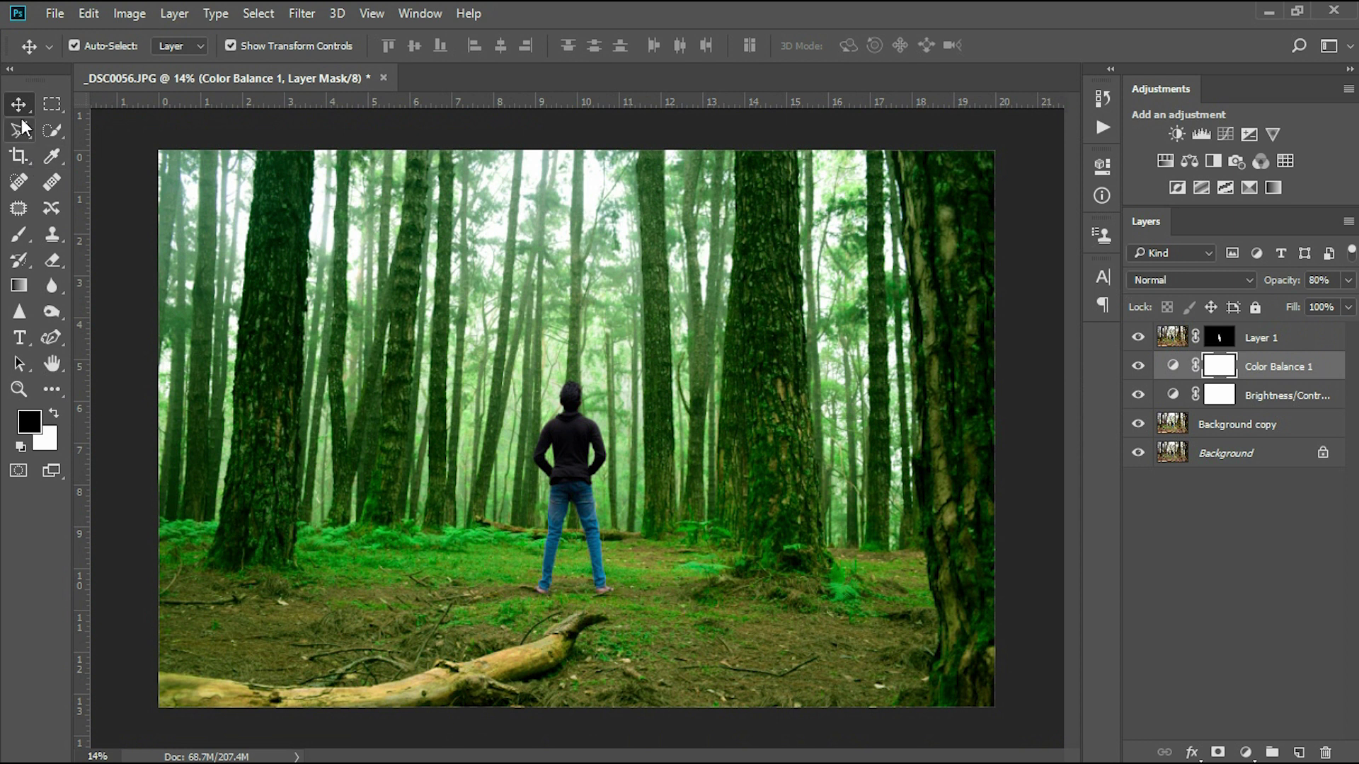
left_click(106, 128)
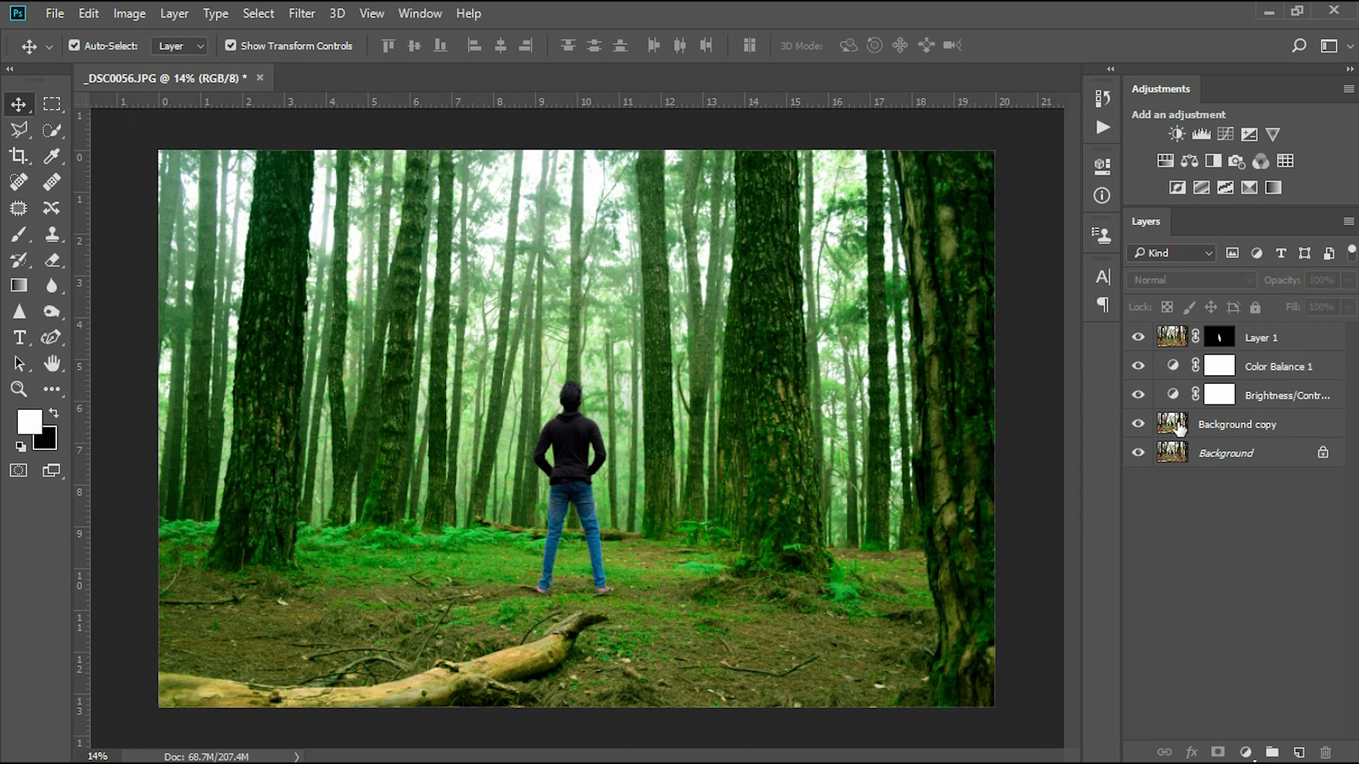
Step: Create Background copy 2 and set its Camera Raw Temperature to +10 and Tint to -16
key("ctrl+shift+a")
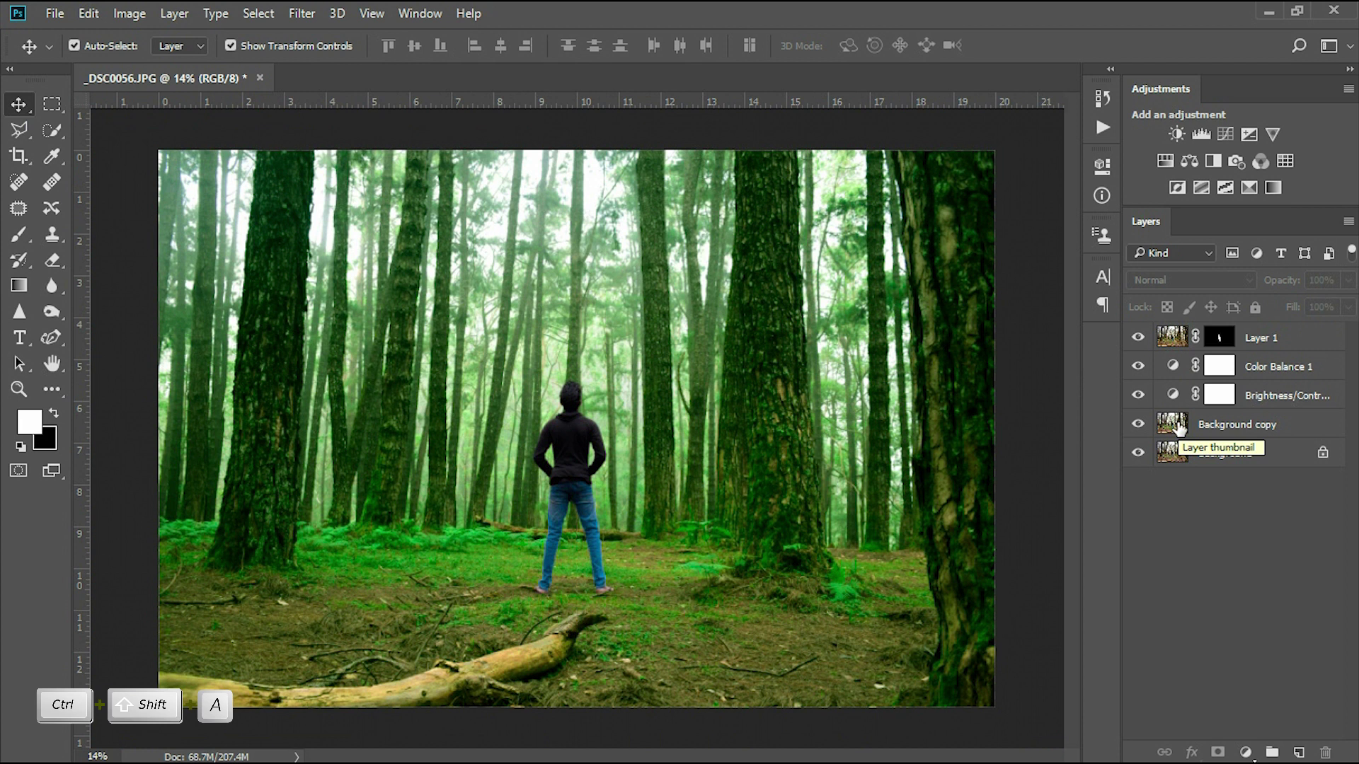
left_click_drag(1178, 424, 1160, 428)
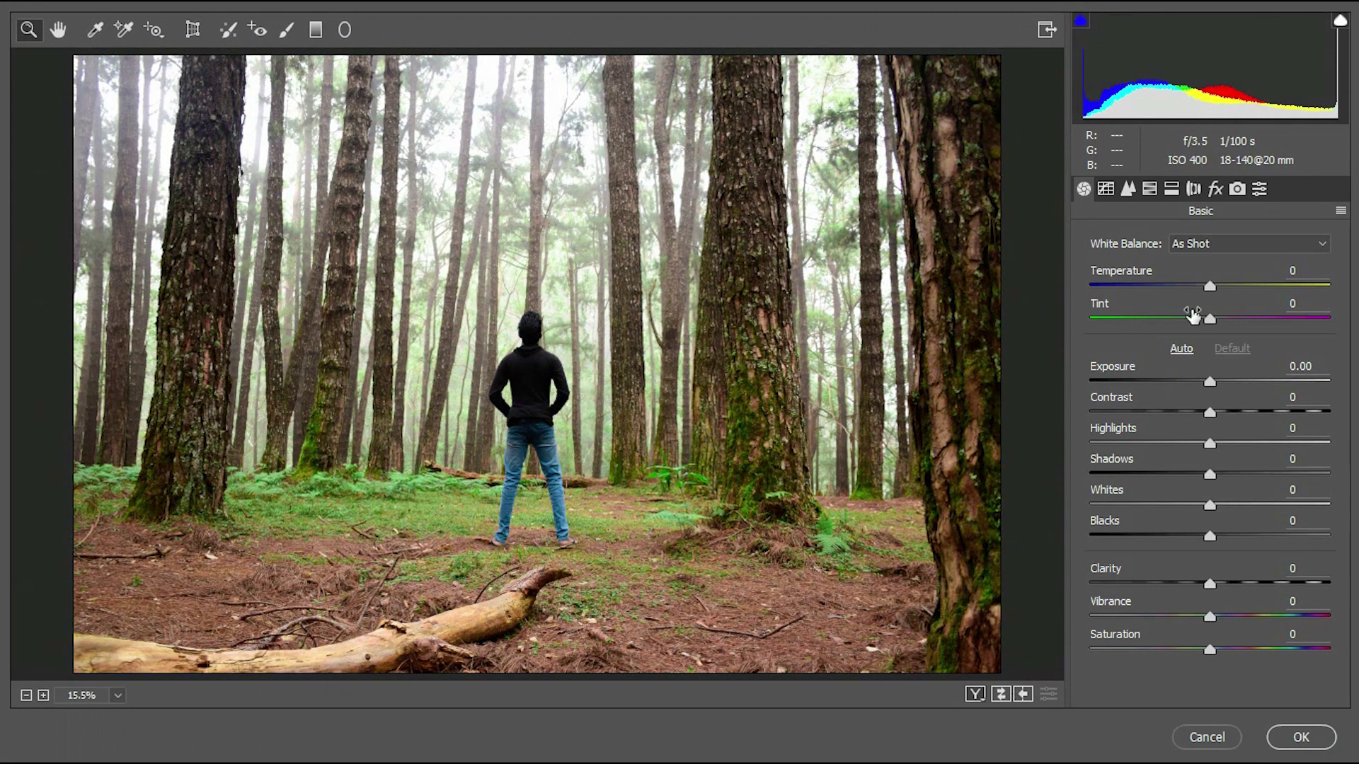
mouse_move(1211, 286)
left_mouse_down()
mouse_move(1191, 323)
mouse_move(1222, 287)
left_mouse_up()
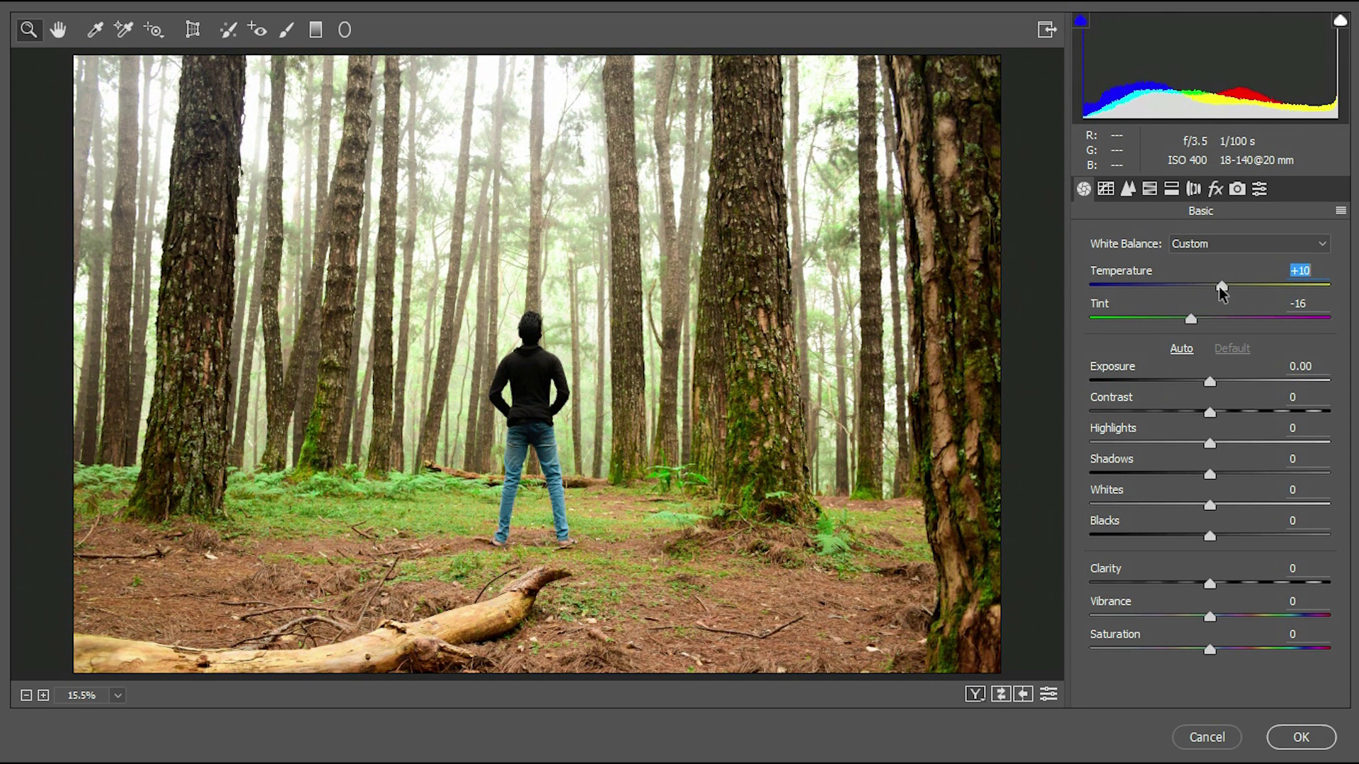
left_click(1191, 320)
Step: Darken Yellows luminance to -16, shift Yellows hue to -9, and apply the grade
left_click(1169, 189)
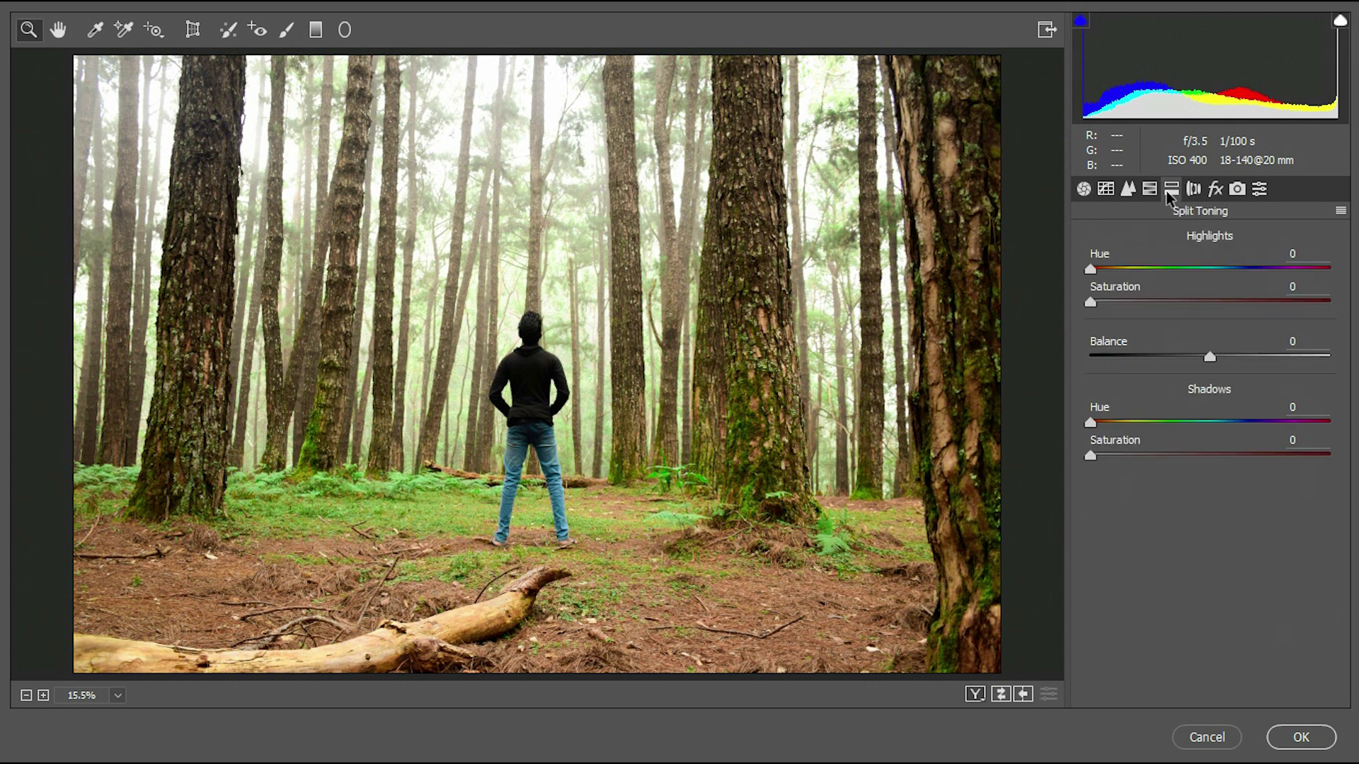
mouse_move(1210, 411)
left_mouse_down()
mouse_move(1186, 406)
mouse_move(1205, 414)
left_mouse_up()
left_click(1098, 273)
left_click(1300, 738)
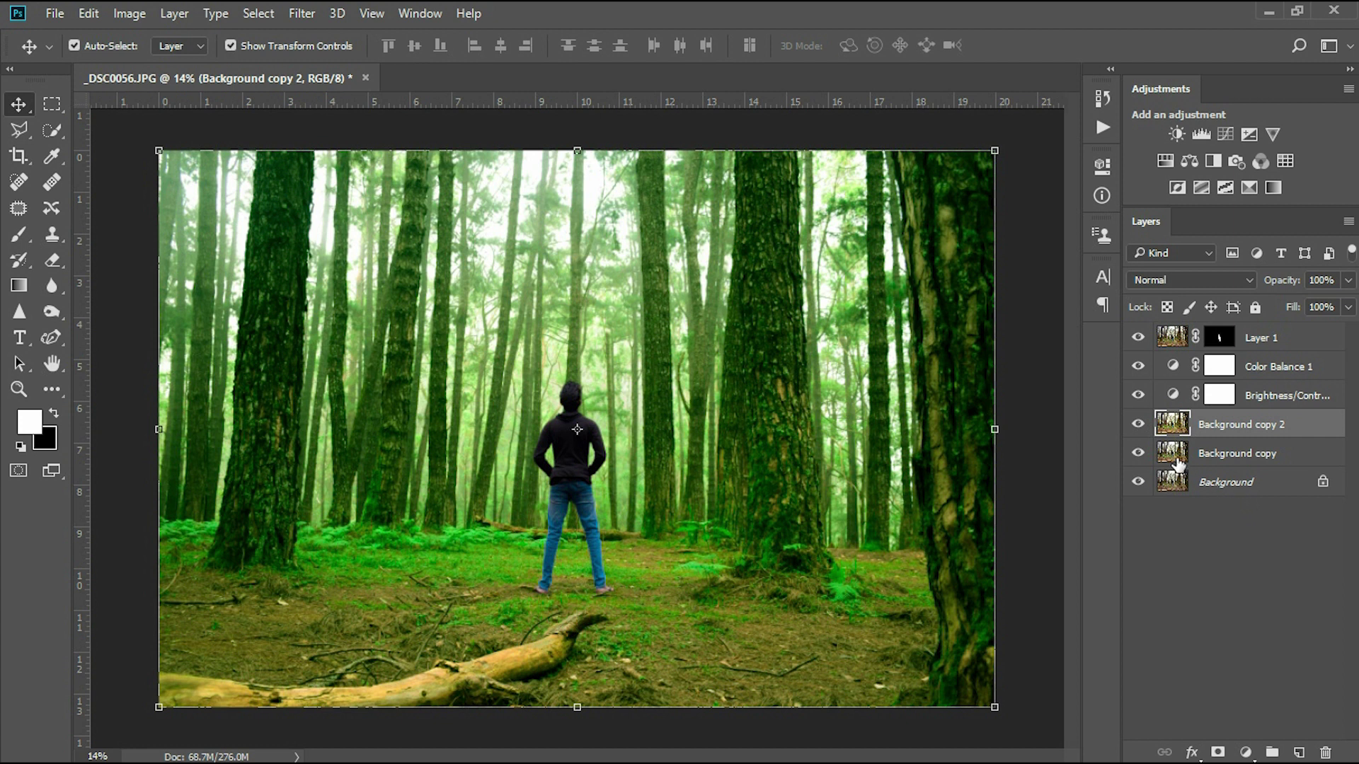
Step: Deselect all layers, then select the Background copy 2 layer
left_click(1025, 337)
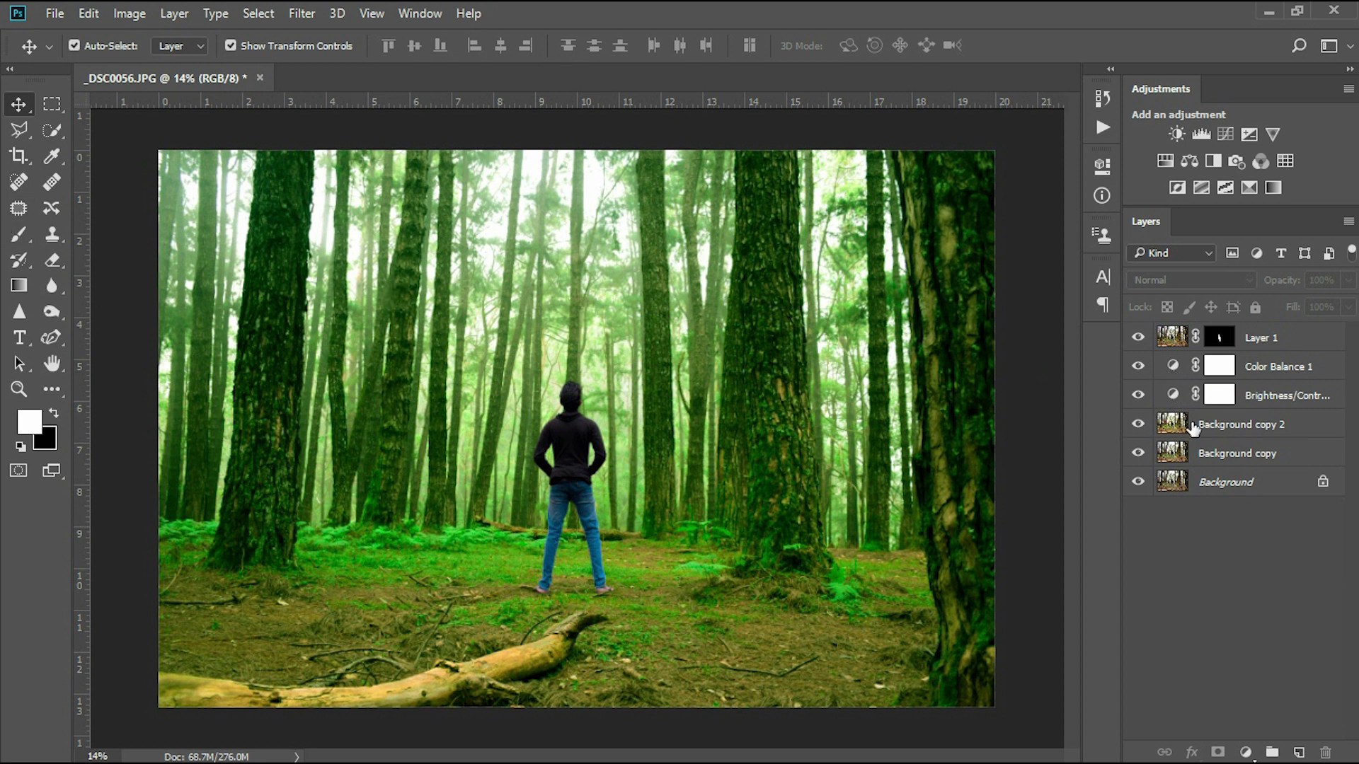
left_click(1193, 425)
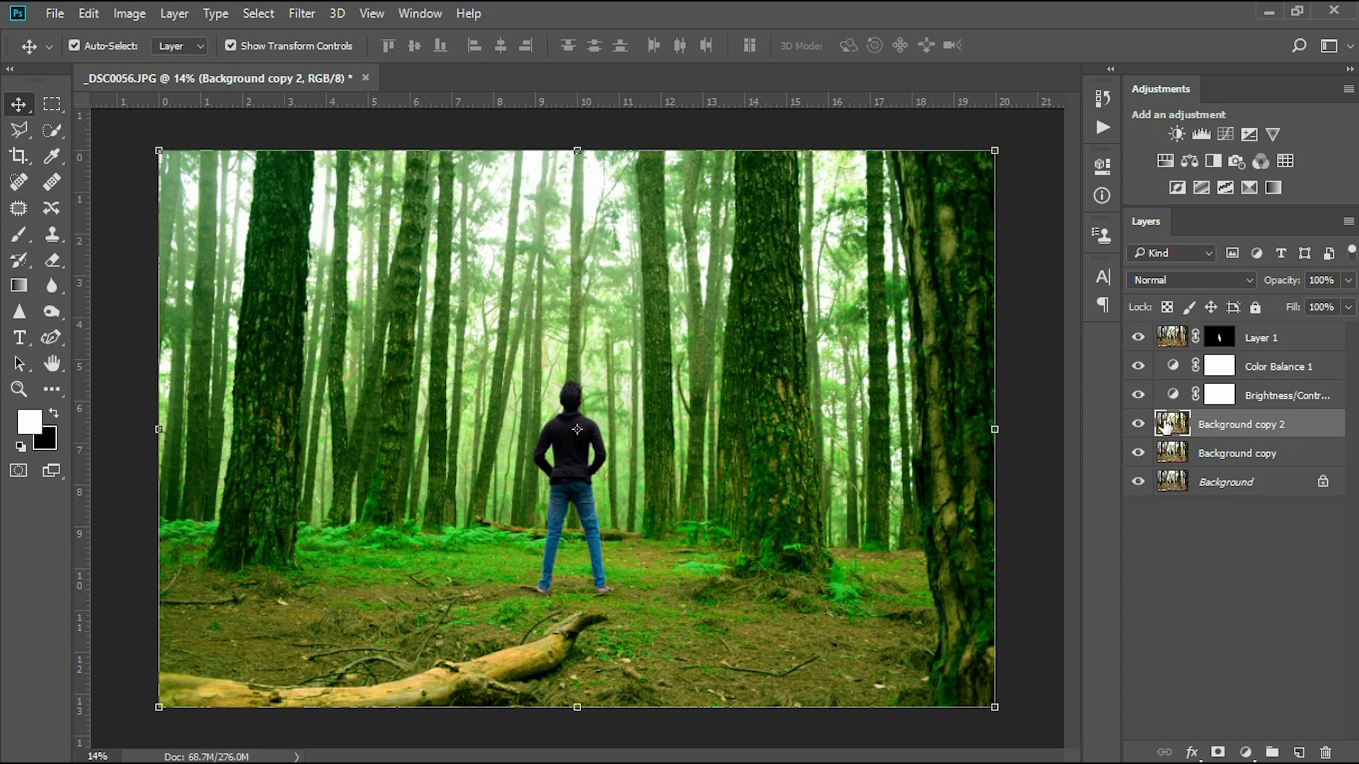
Step: Heal away the fallen log and leftover patches with a 300, then 150 px Spot Healing Brush
key("j")
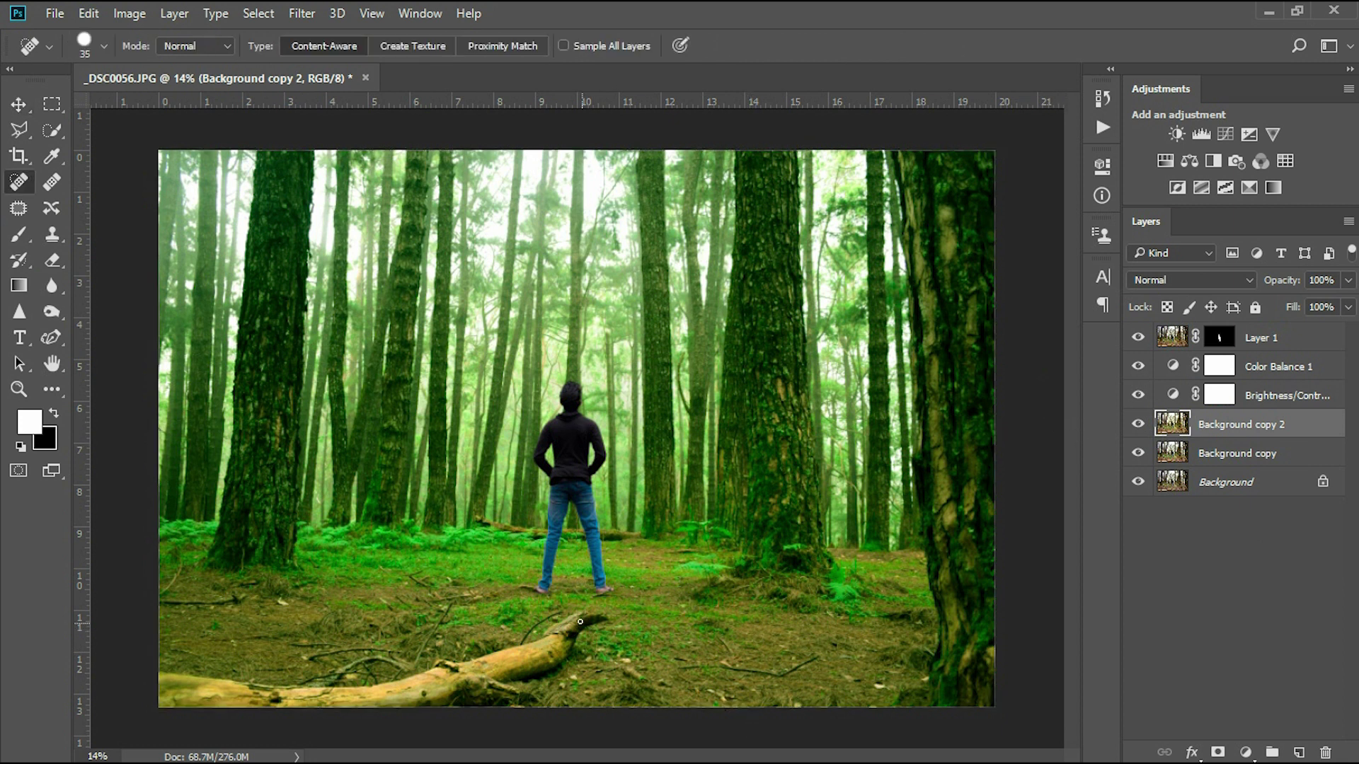
key("bracketright")
key("bracketright")
key("bracketright")
key("bracketright")
key("bracketright")
key("bracketright")
mouse_move(590, 620)
left_mouse_down()
mouse_move(510, 666)
mouse_move(349, 690)
mouse_move(100, 692)
mouse_move(492, 689)
mouse_move(540, 704)
left_mouse_up()
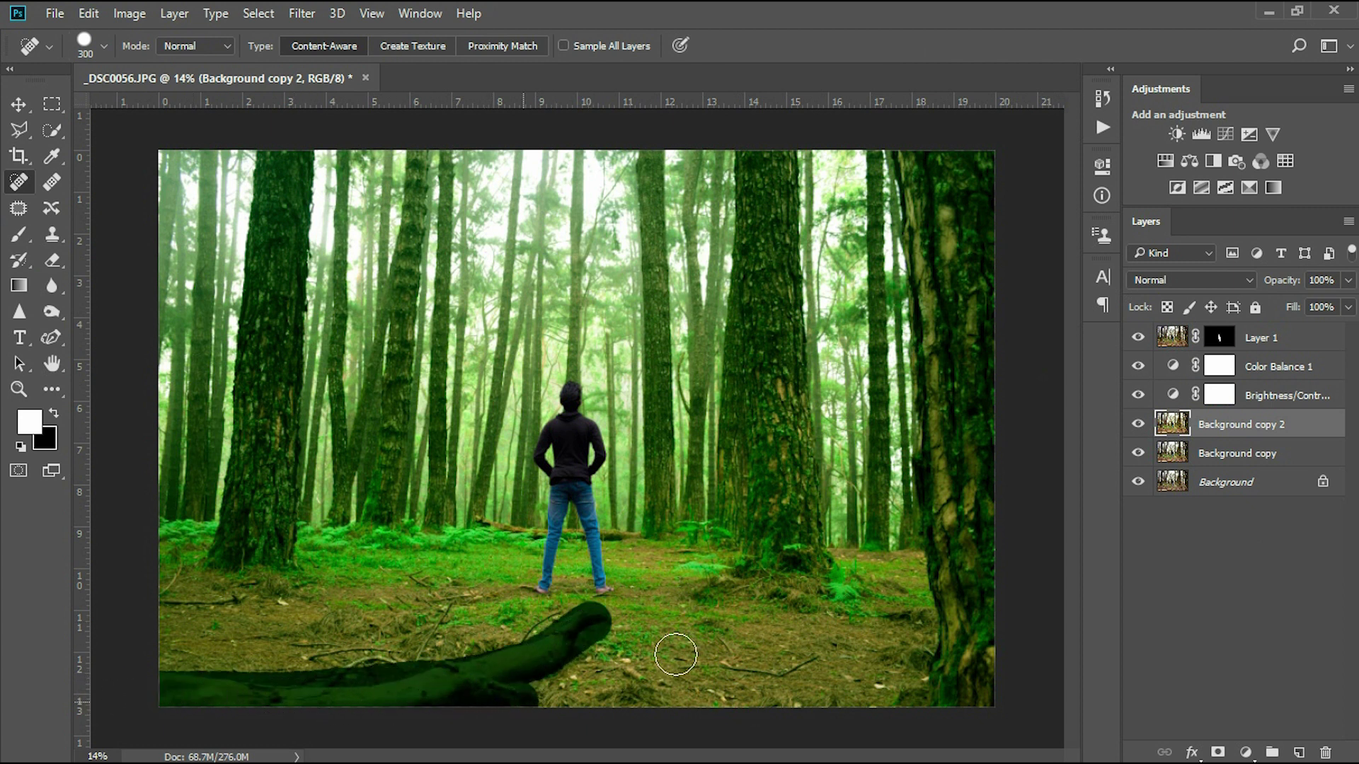
mouse_move(627, 636)
left_mouse_down()
mouse_move(526, 638)
mouse_move(543, 657)
left_mouse_up()
key("bracketleft")
key("bracketleft")
key("bracketleft")
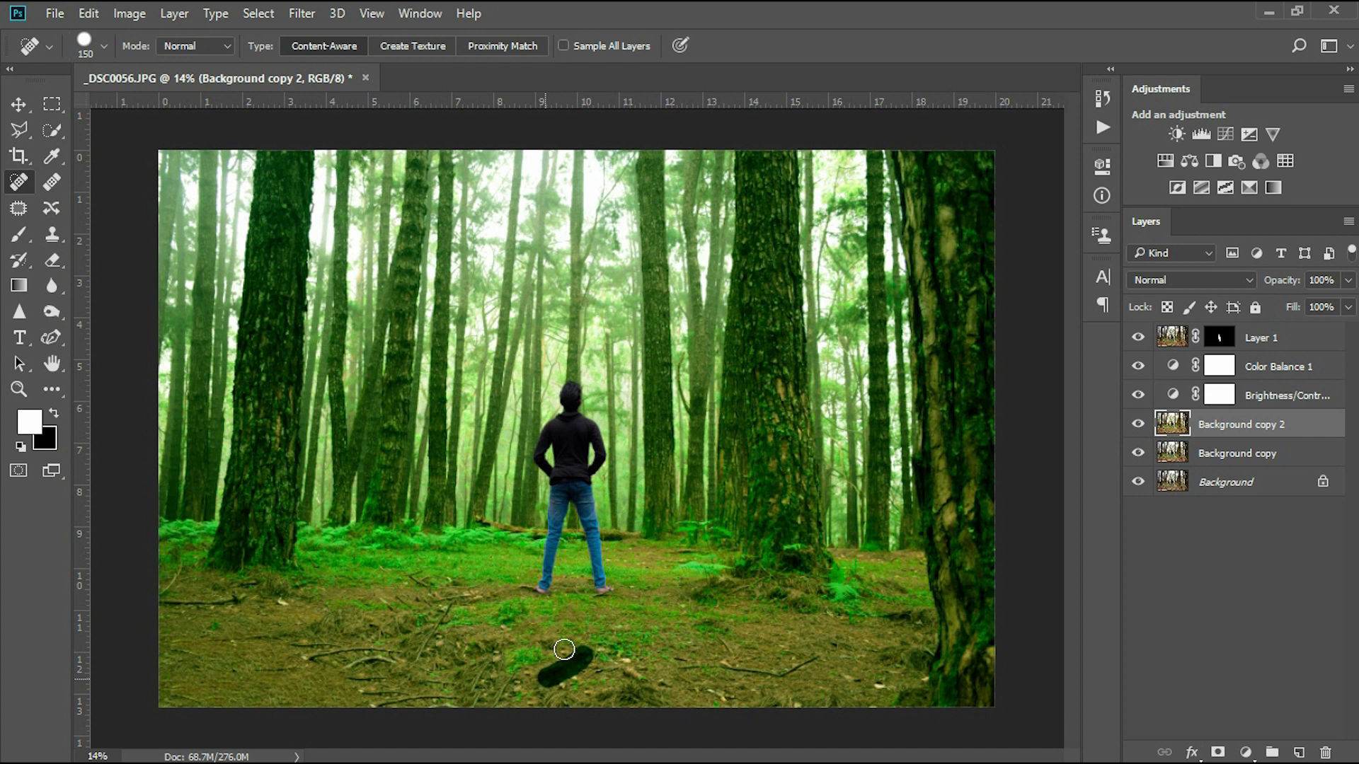
left_click_drag(631, 693, 641, 676)
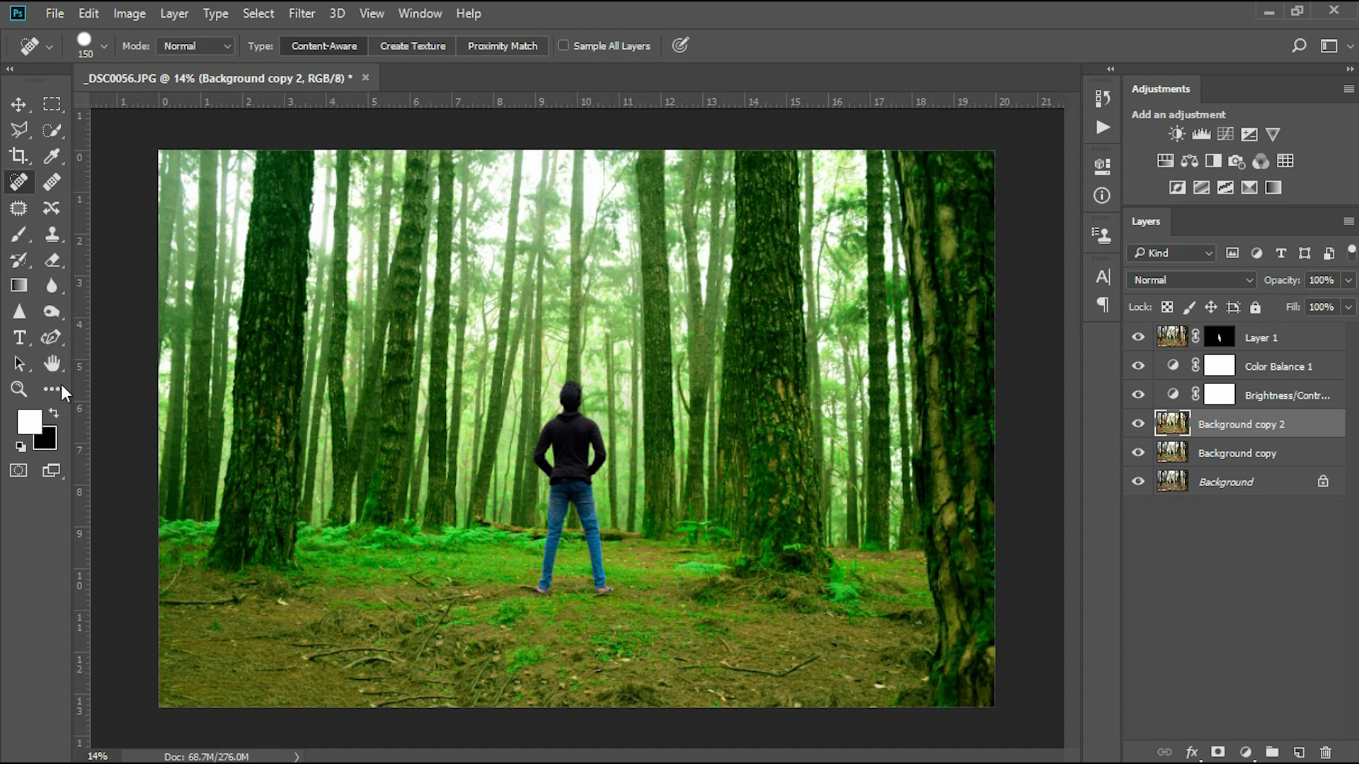
key("c")
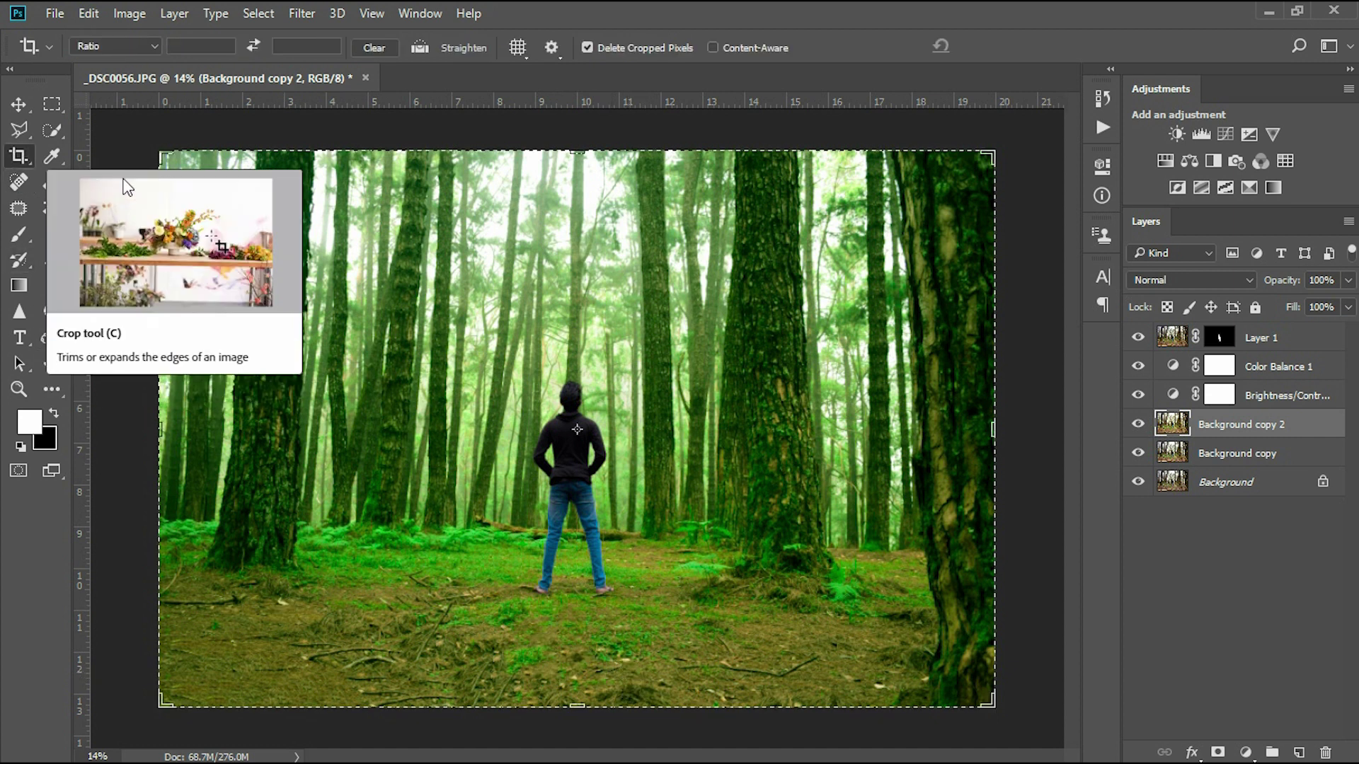
Step: Crop the photo to 16:9, trimming ground from the bottom while keeping the man in frame
left_click(122, 47)
left_click(127, 152)
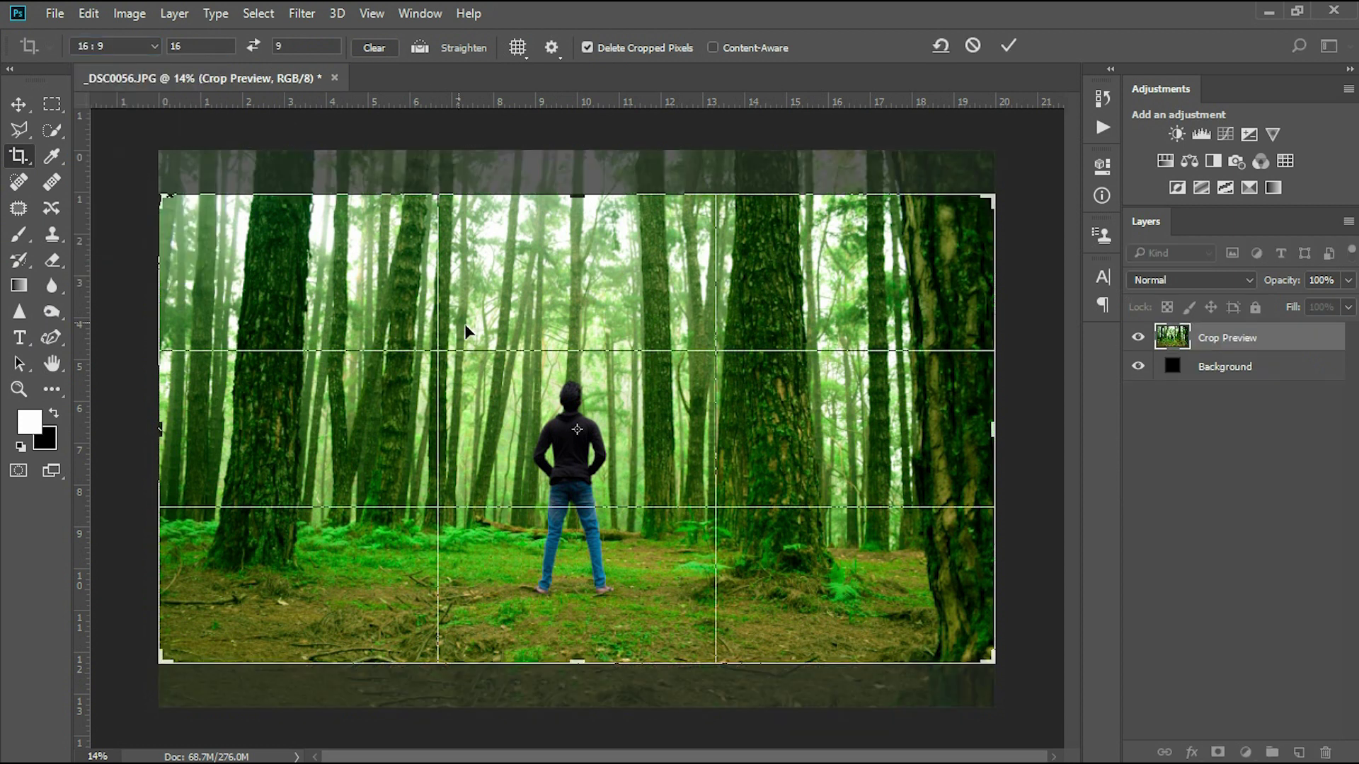
left_click_drag(630, 525, 630, 567)
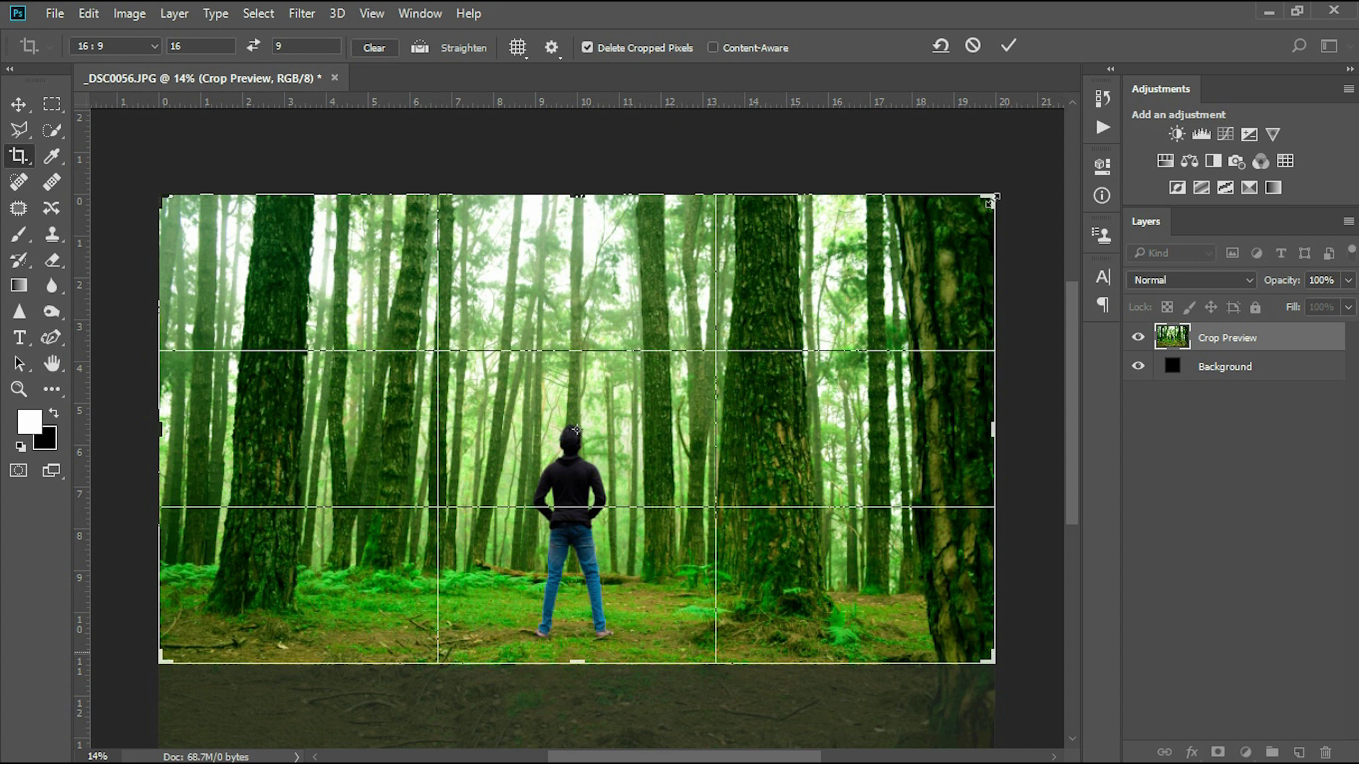
mouse_move(990, 199)
left_mouse_down()
mouse_move(975, 201)
mouse_move(995, 192)
left_mouse_up()
left_click_drag(754, 588, 750, 569)
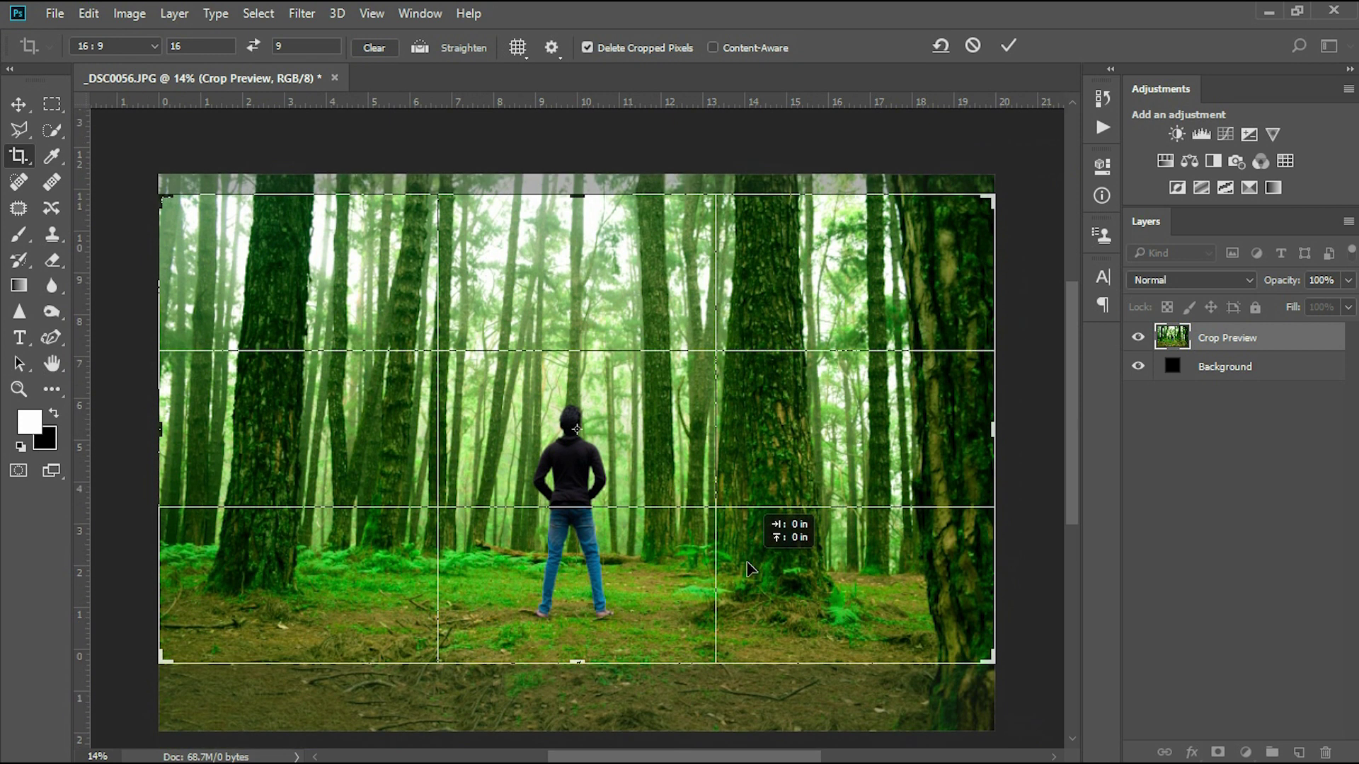
key("Return")
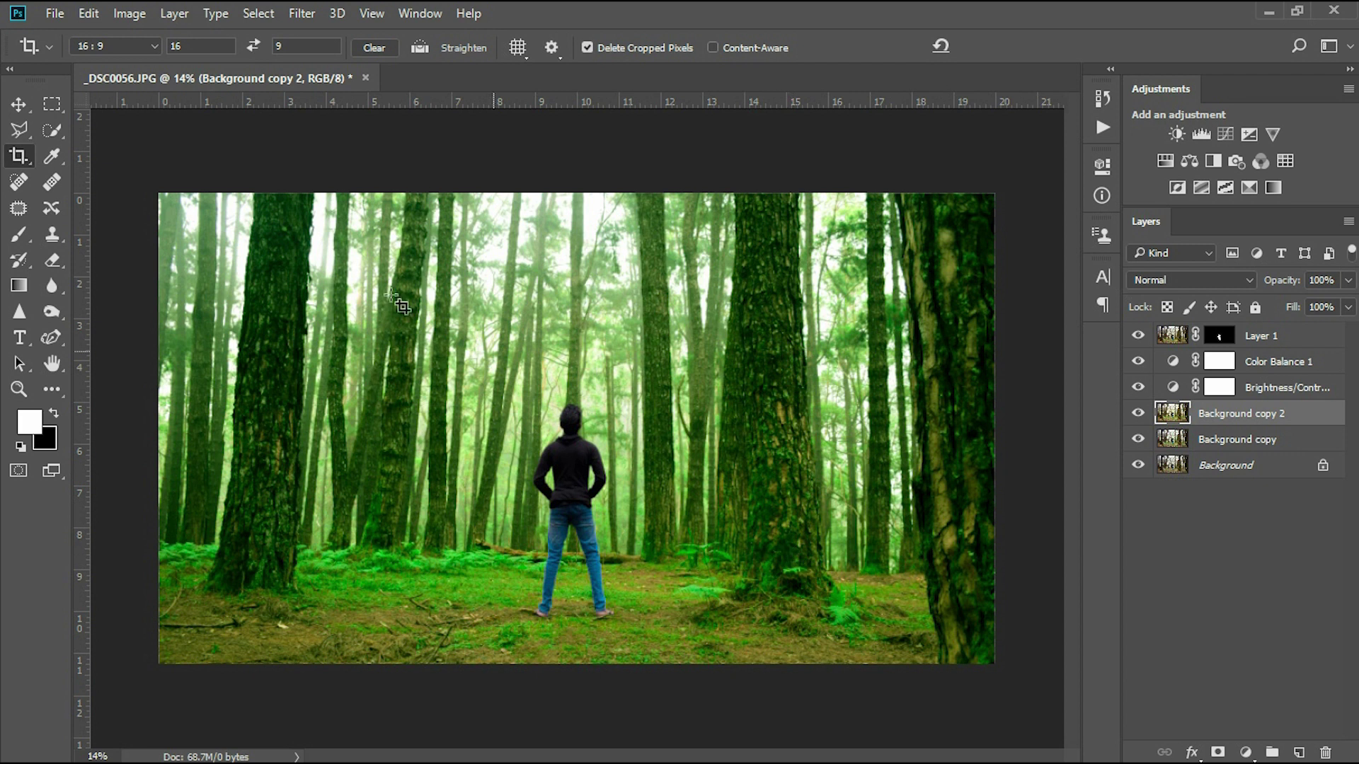
Step: With the Move tool active and layers deselected, make black the foreground colour
left_click(18, 104)
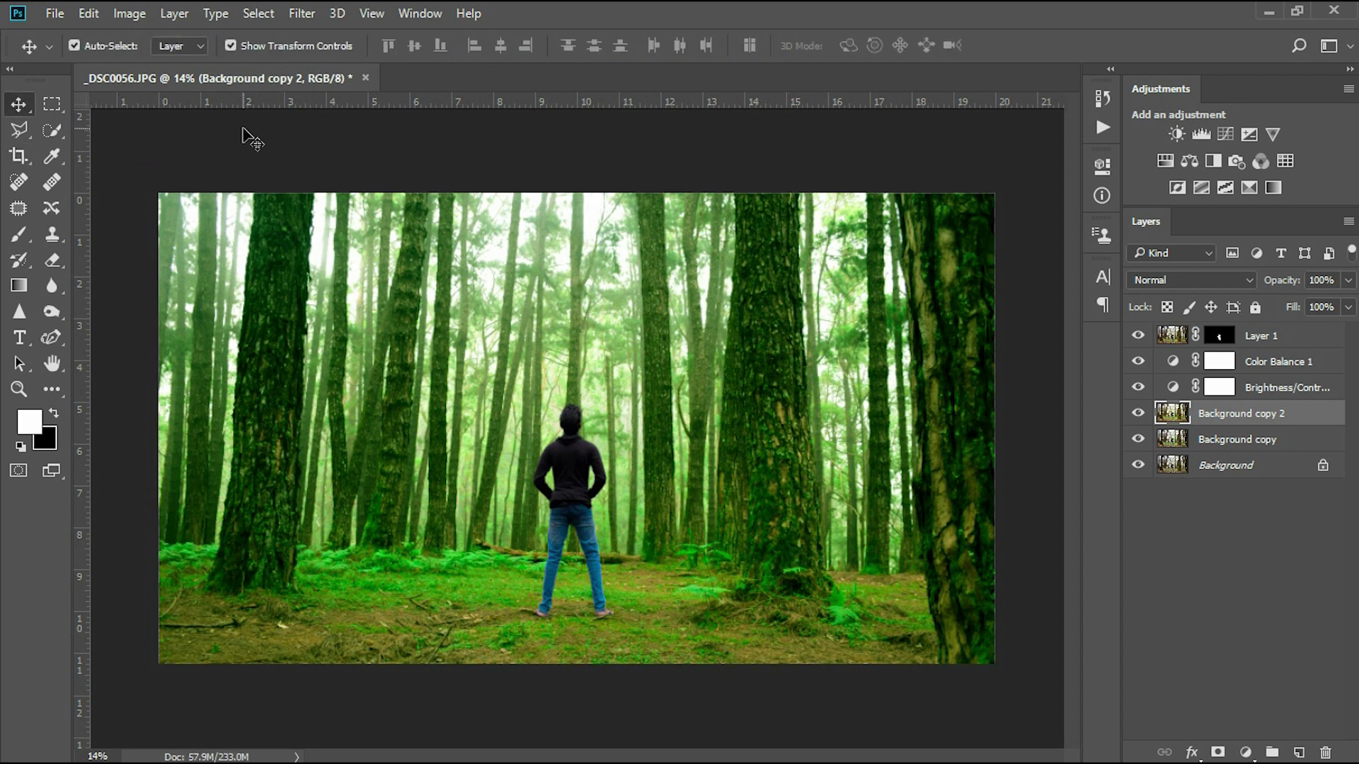
left_click(251, 138)
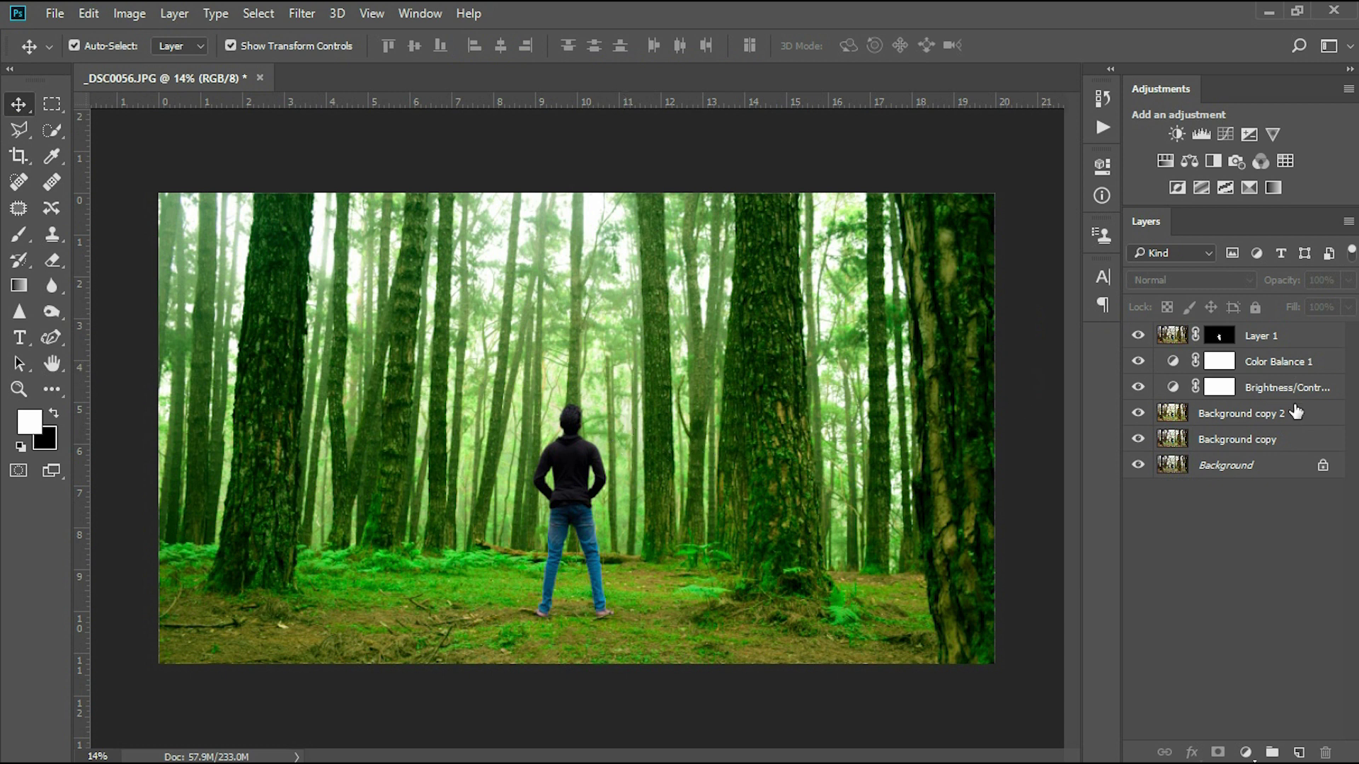
left_click(1178, 361)
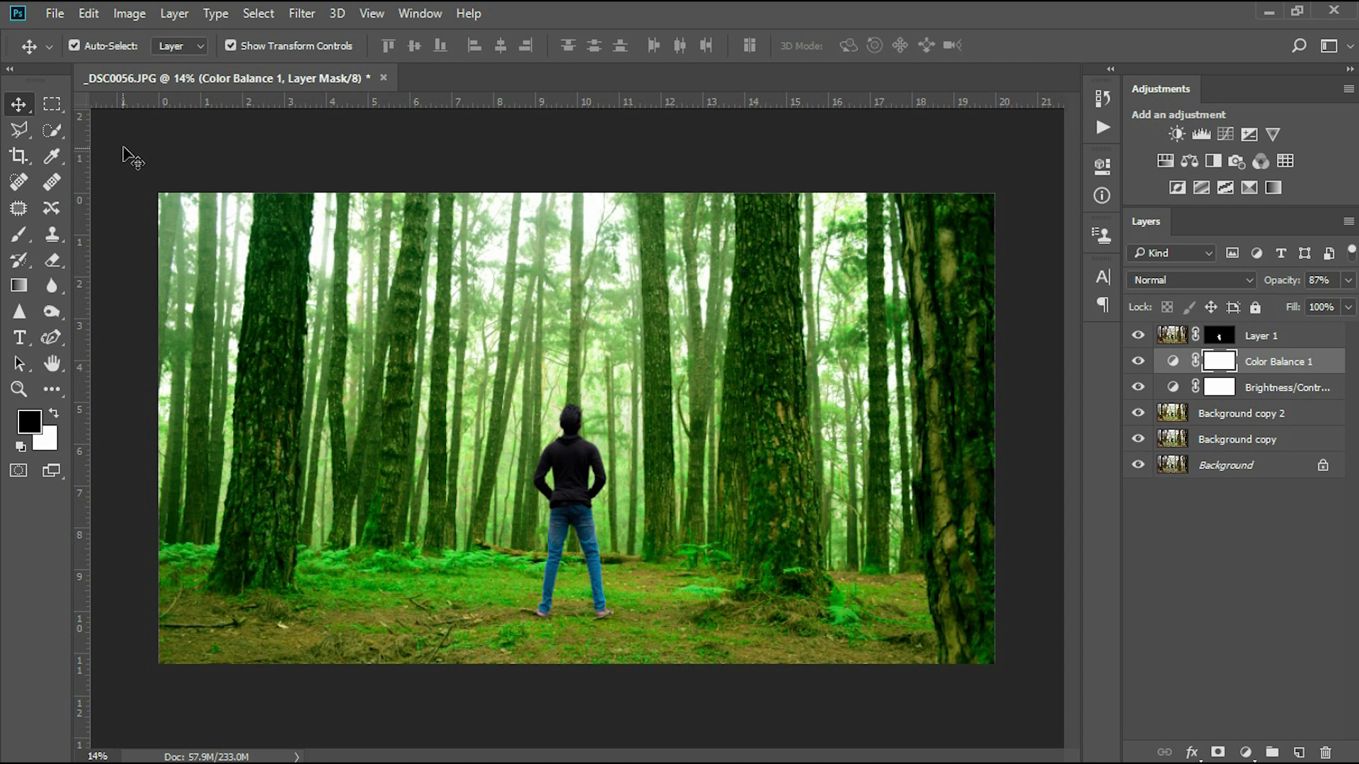
left_click(150, 307)
left_click(54, 412)
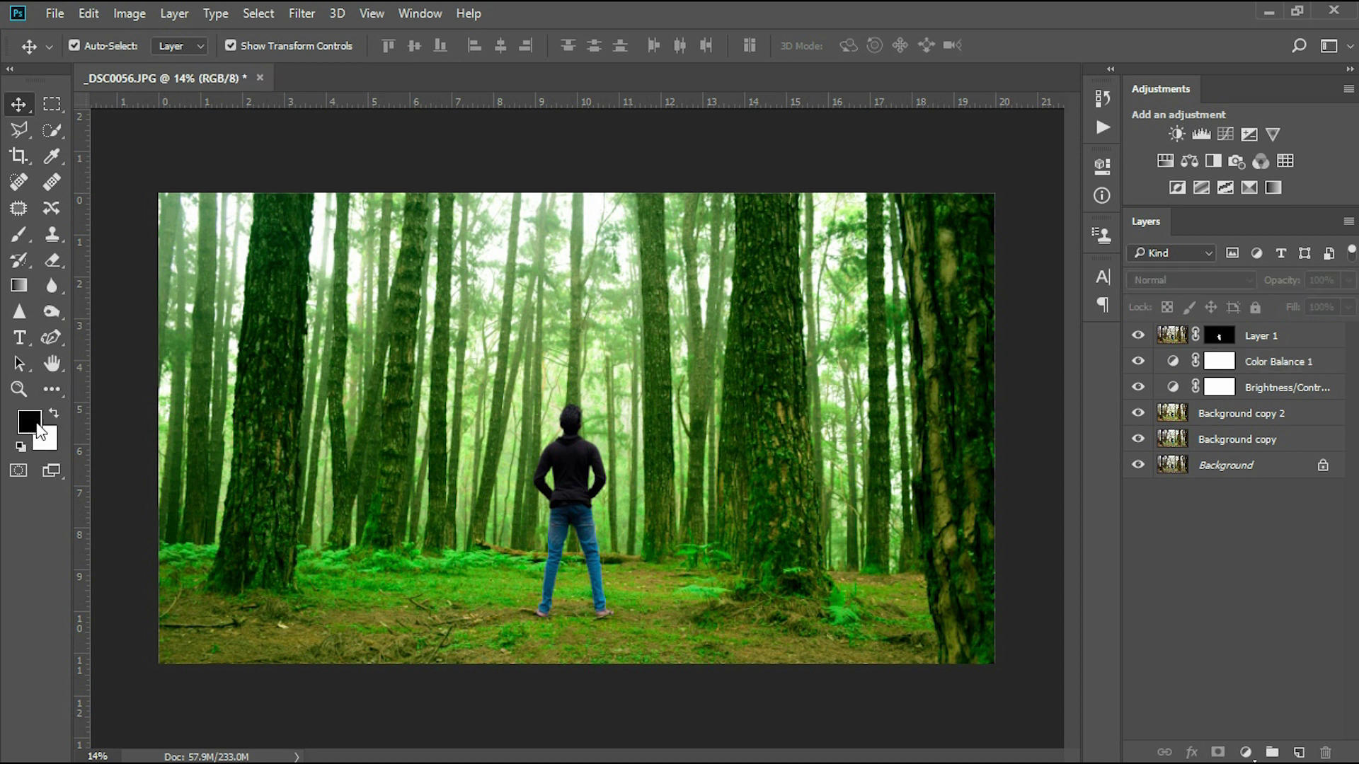
left_click(1245, 753)
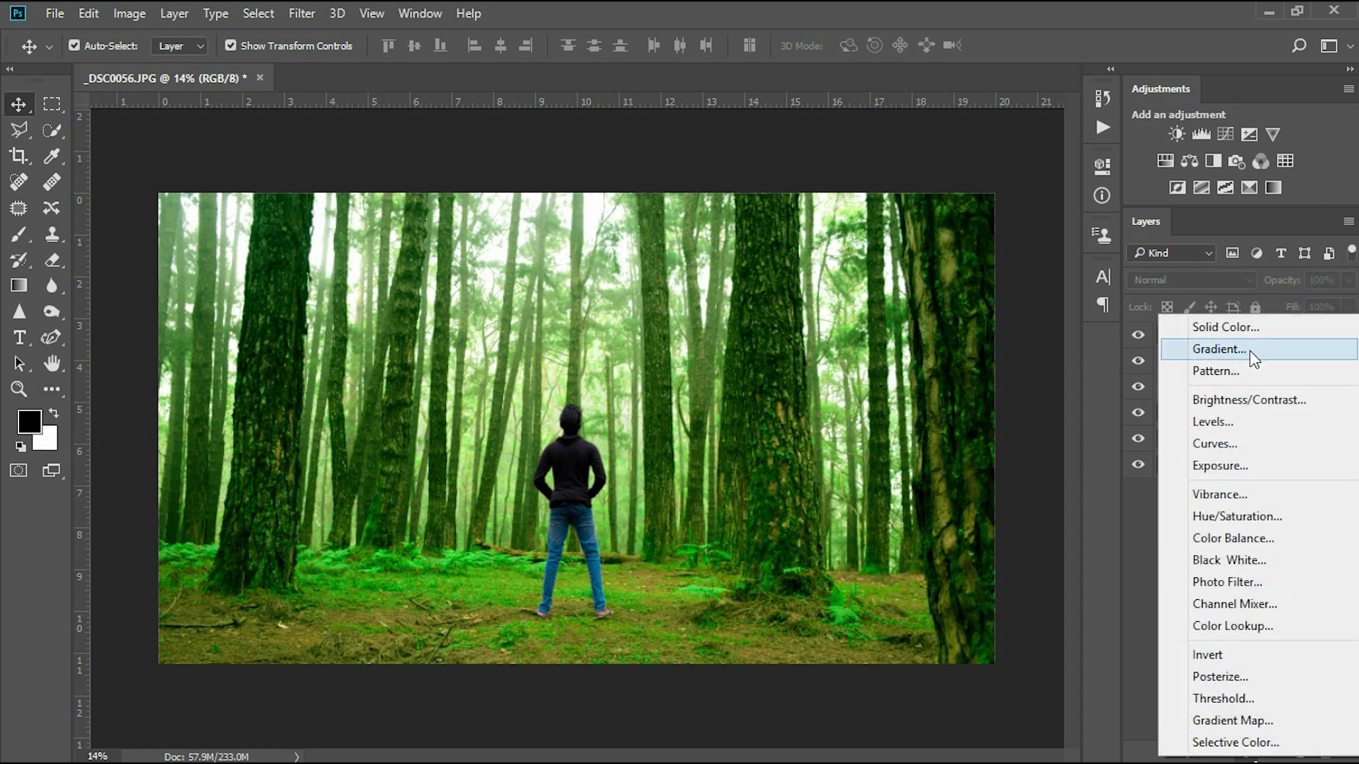
Step: Add a Gradient Fill layer set to a reversed Radial style
left_click(1203, 349)
left_click(967, 261)
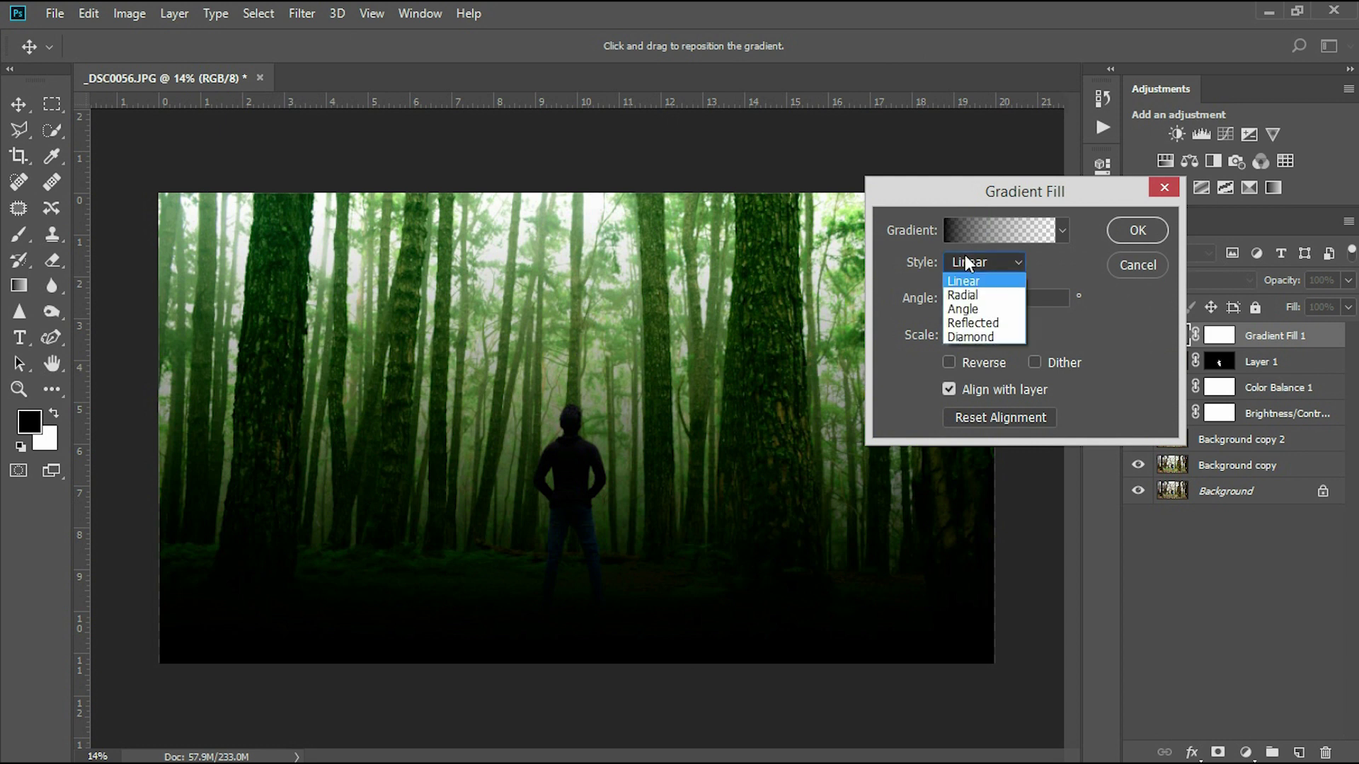
left_click(984, 261)
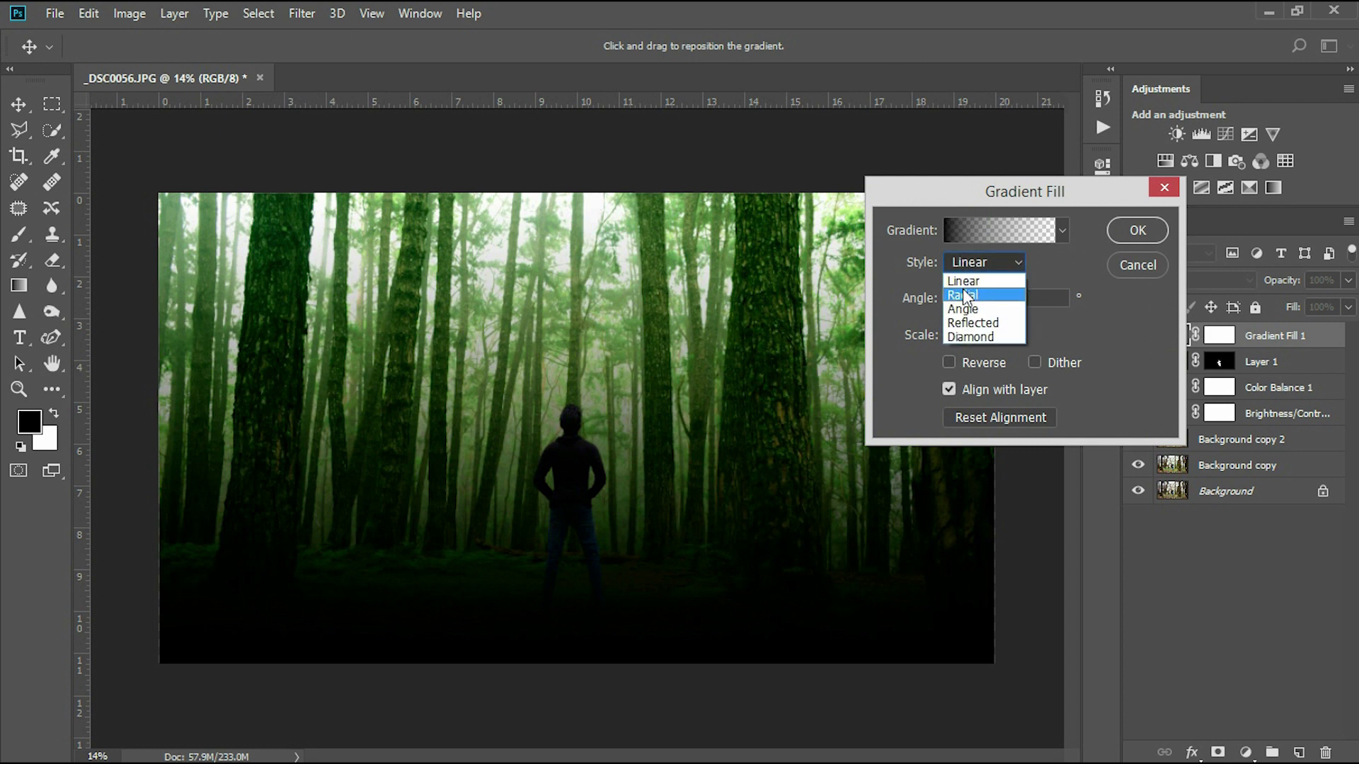
left_click(964, 295)
left_click(949, 362)
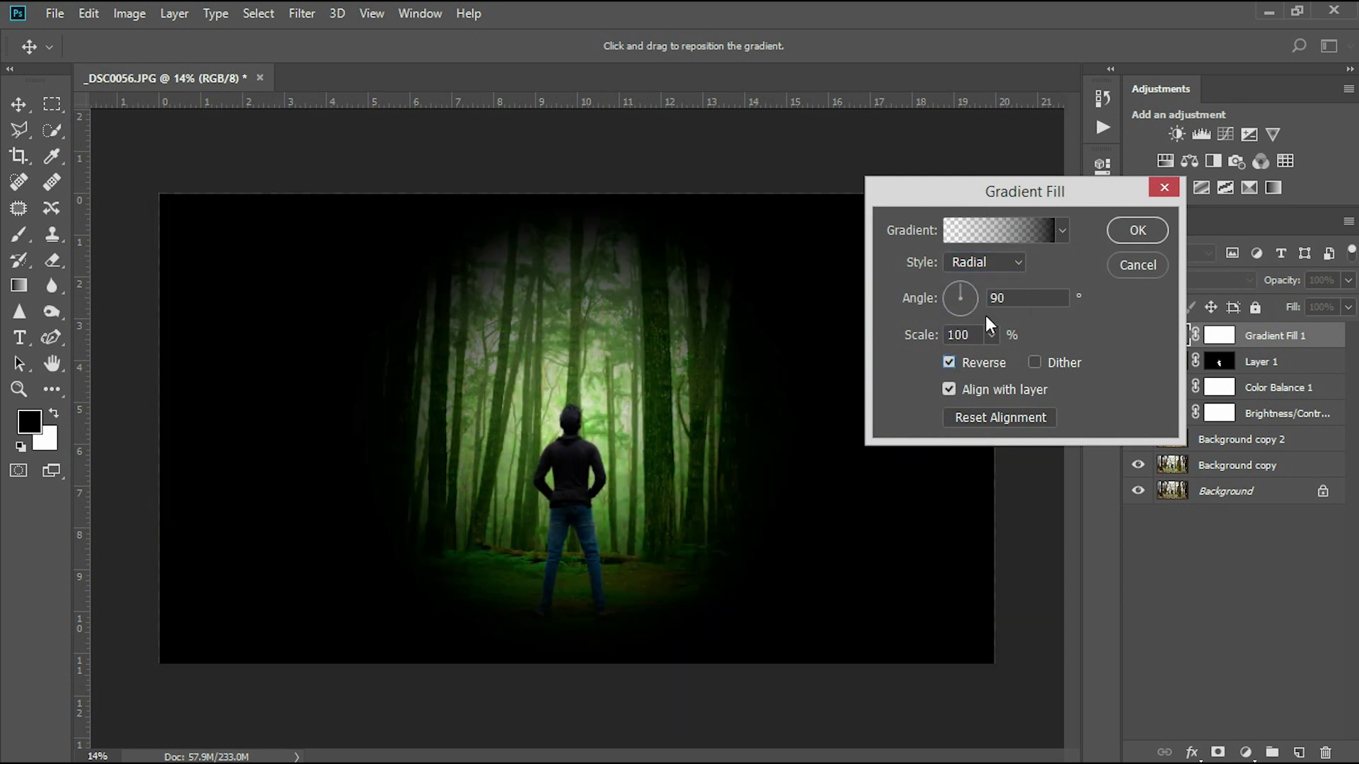
Step: Scale the vignette to about 305%, centred around the man, and confirm the gradient fill
mouse_move(922, 335)
left_mouse_down()
mouse_move(1009, 344)
mouse_move(949, 331)
left_mouse_up()
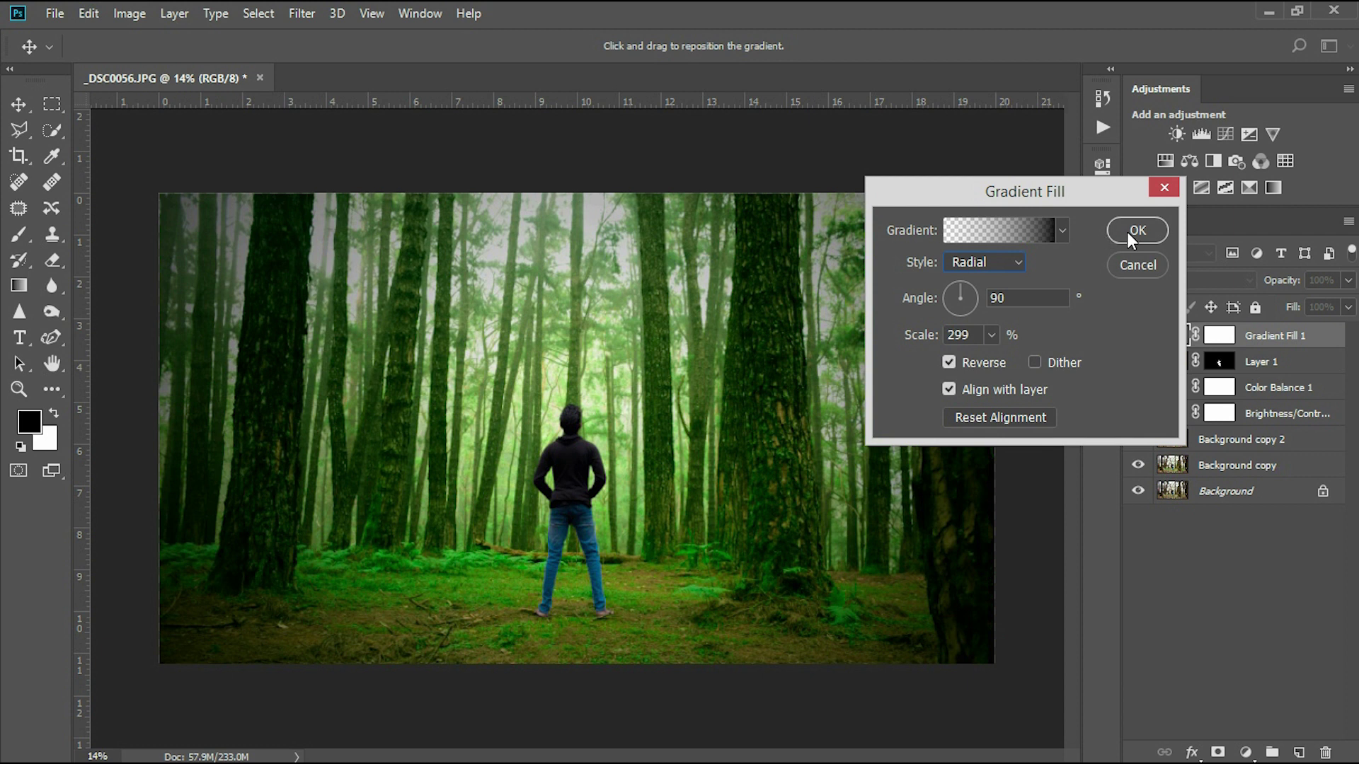
mouse_move(573, 452)
left_mouse_down()
mouse_move(552, 429)
mouse_move(603, 421)
left_mouse_up()
left_click_drag(923, 338, 1084, 340)
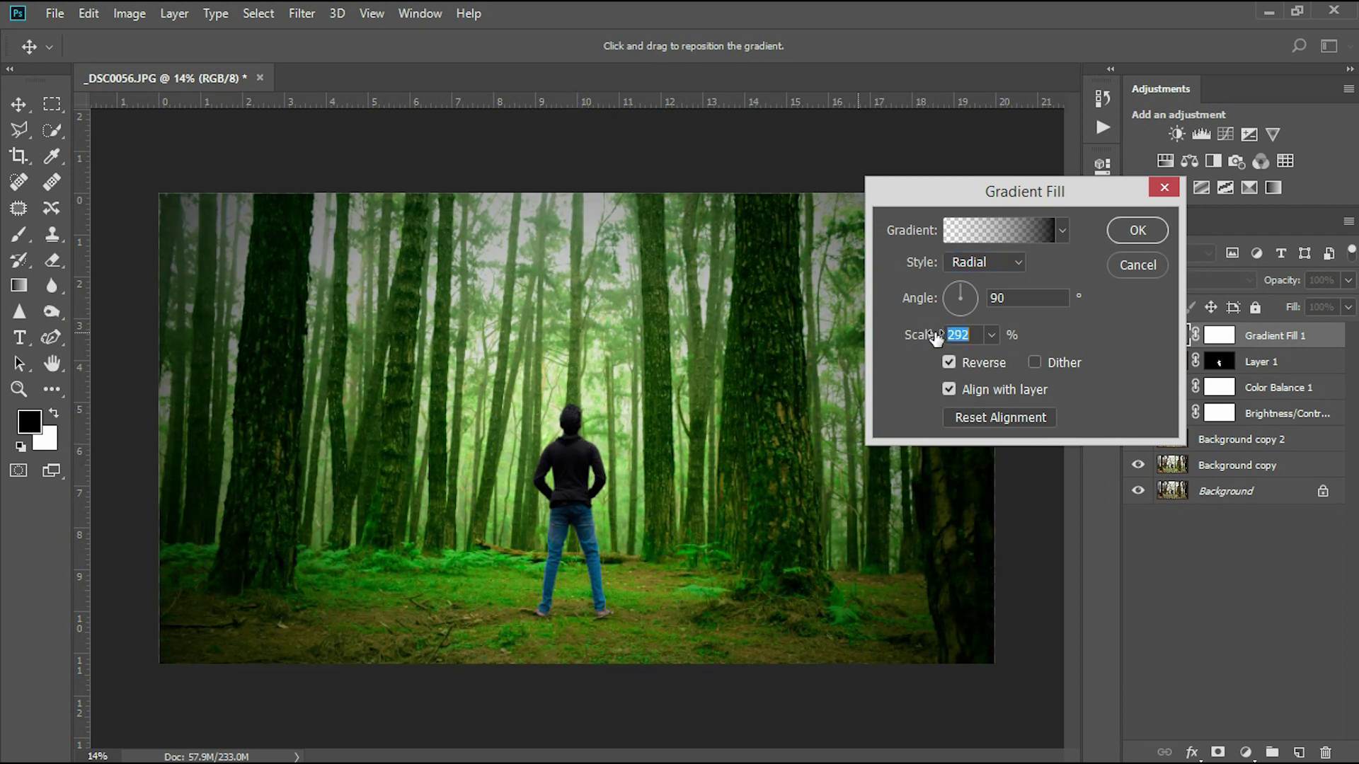
left_click_drag(927, 340, 481, 346)
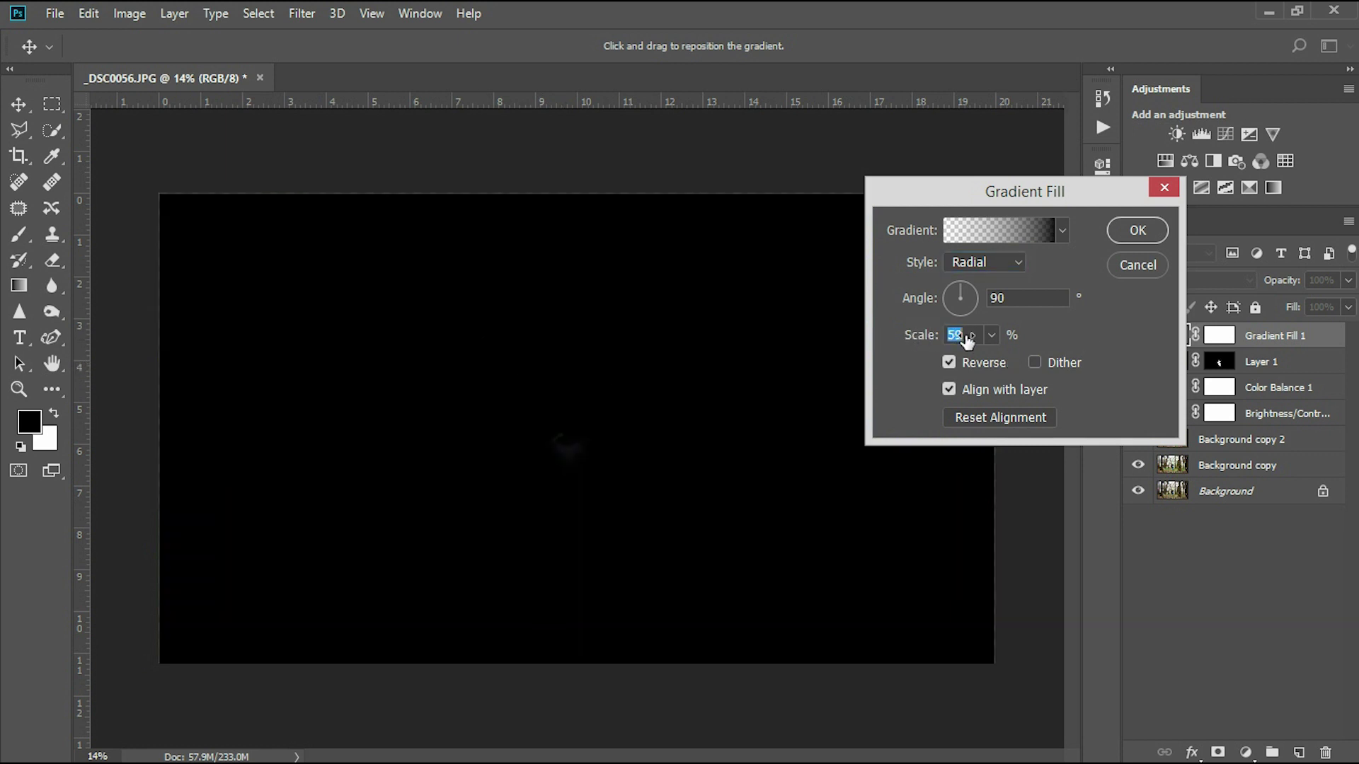
left_click_drag(922, 335, 1026, 339)
left_click_drag(577, 425, 575, 419)
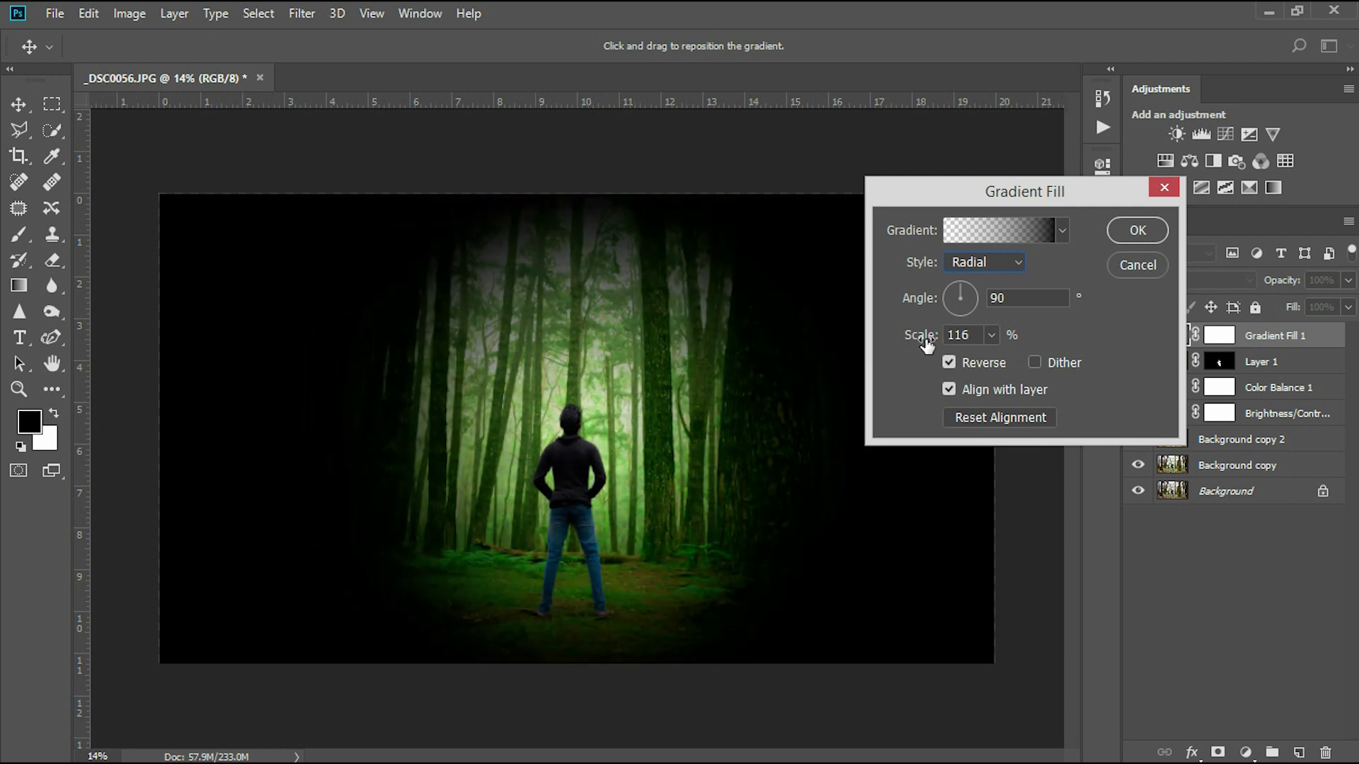
mouse_move(927, 343)
left_mouse_down()
mouse_move(950, 337)
mouse_move(924, 339)
left_mouse_up()
left_click(1116, 232)
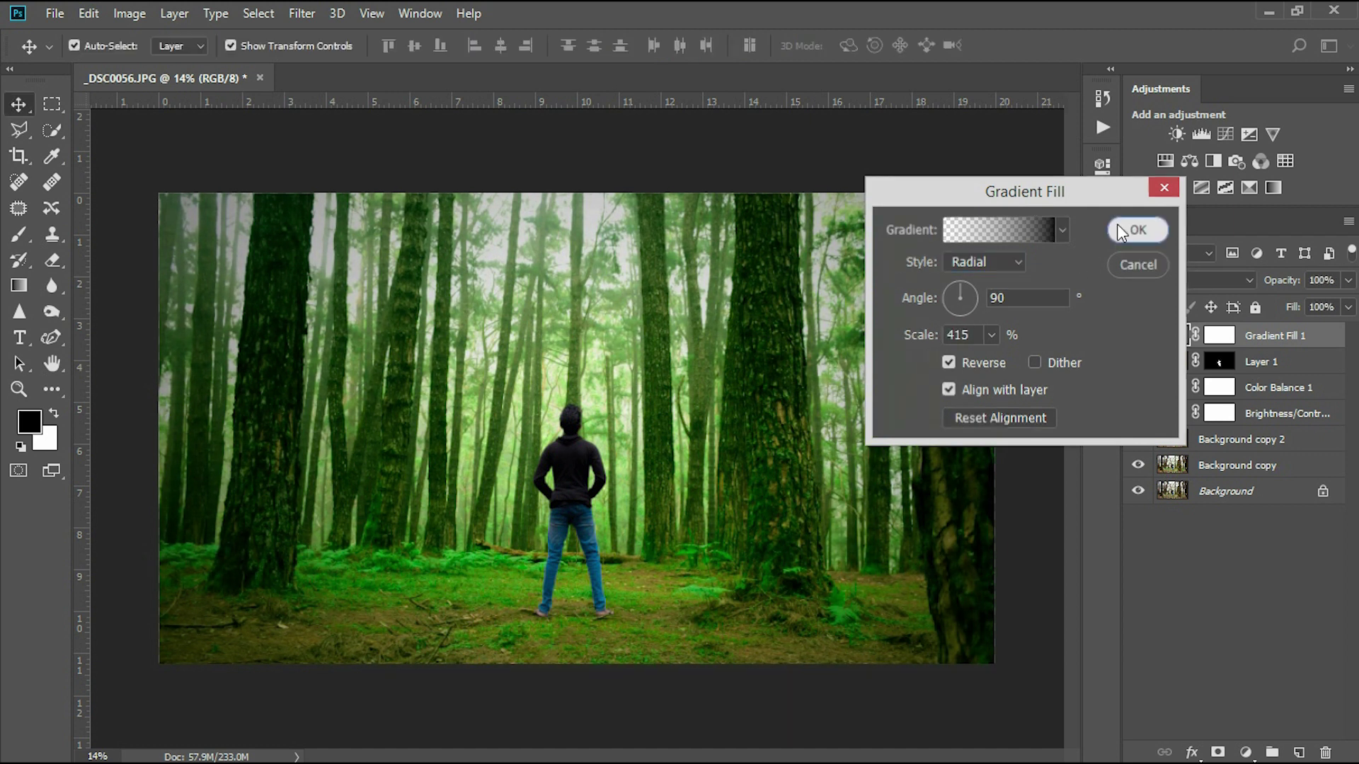
Step: Prepare a large soft brush at 54% opacity and 77% flow on the Gradient Fill mask
left_click(1219, 336)
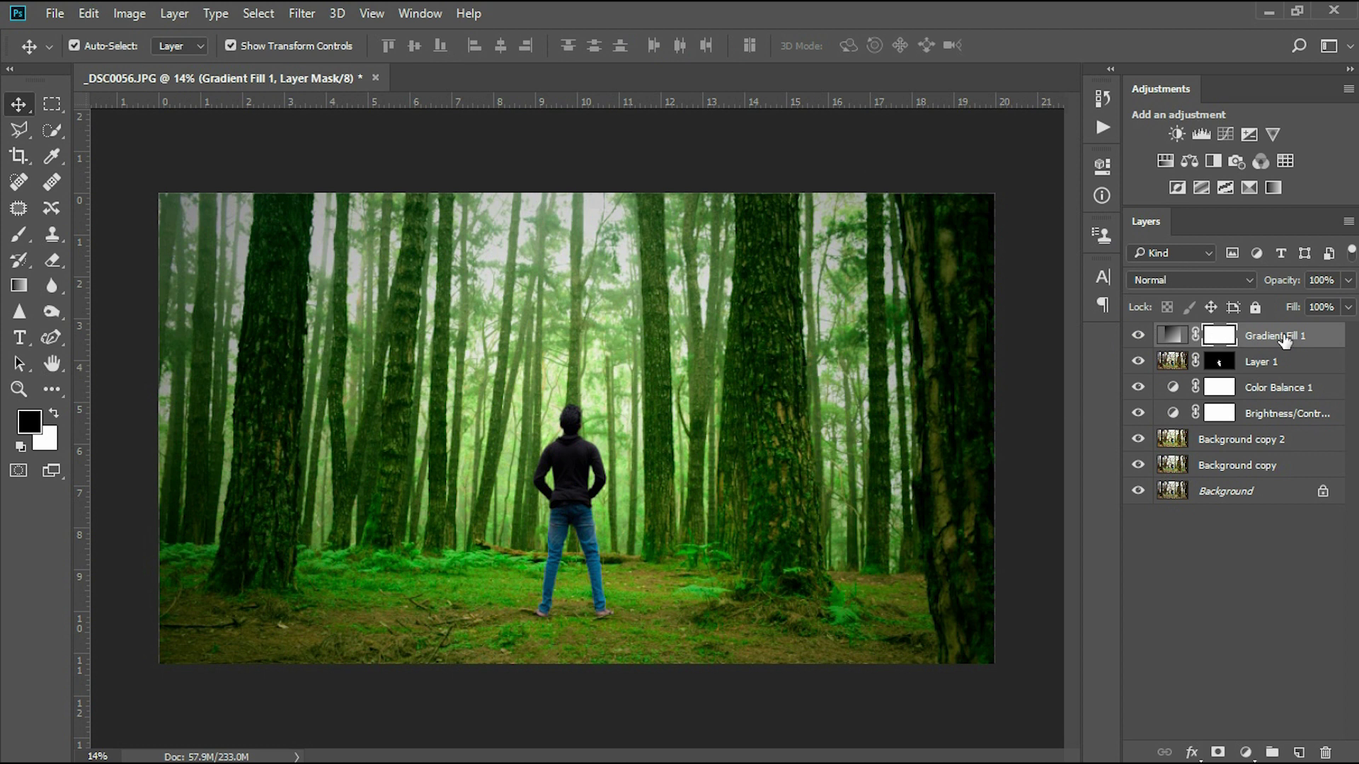
key("b")
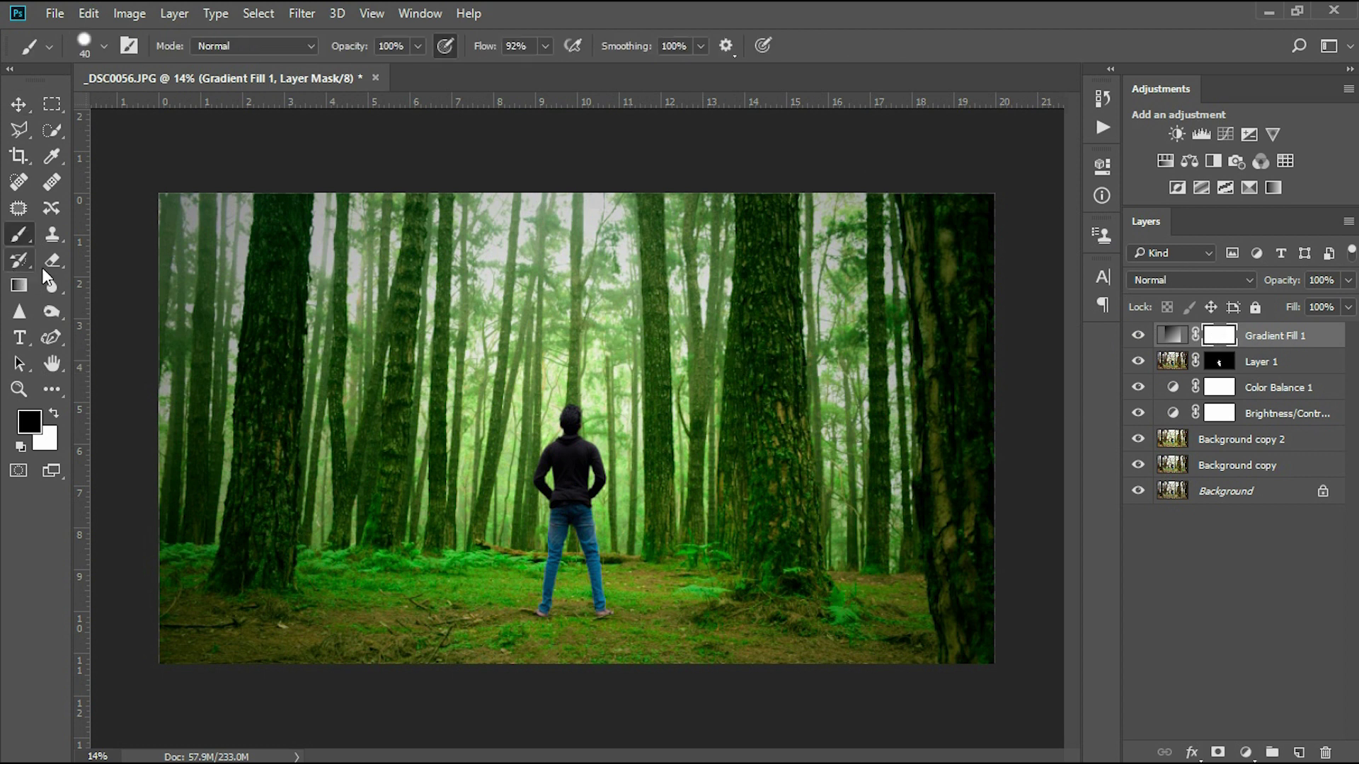
key("bracketright")
key("bracketright")
key("bracketright")
key("bracketright")
key("bracketright")
key("bracketright")
key("bracketright")
key("bracketright")
key("bracketright")
key("bracketright")
key("bracketright")
key("bracketright")
key("bracketright")
key("bracketright")
right_click(589, 390)
left_click_drag(722, 474, 669, 470)
key("Return")
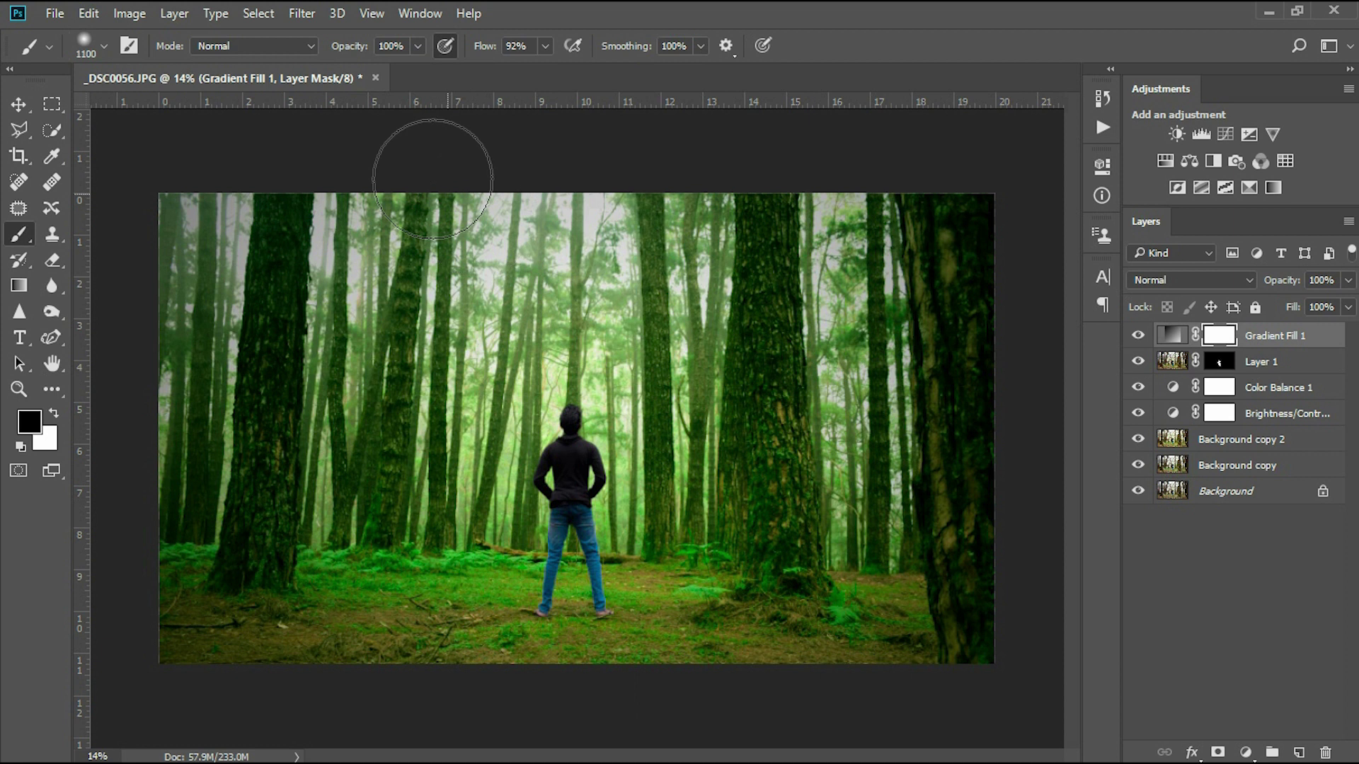
key("5")
key("4")
left_click_drag(500, 56, 474, 49)
key("bracketright")
key("bracketright")
key("bracketright")
key("bracketright")
key("bracketright")
key("bracketright")
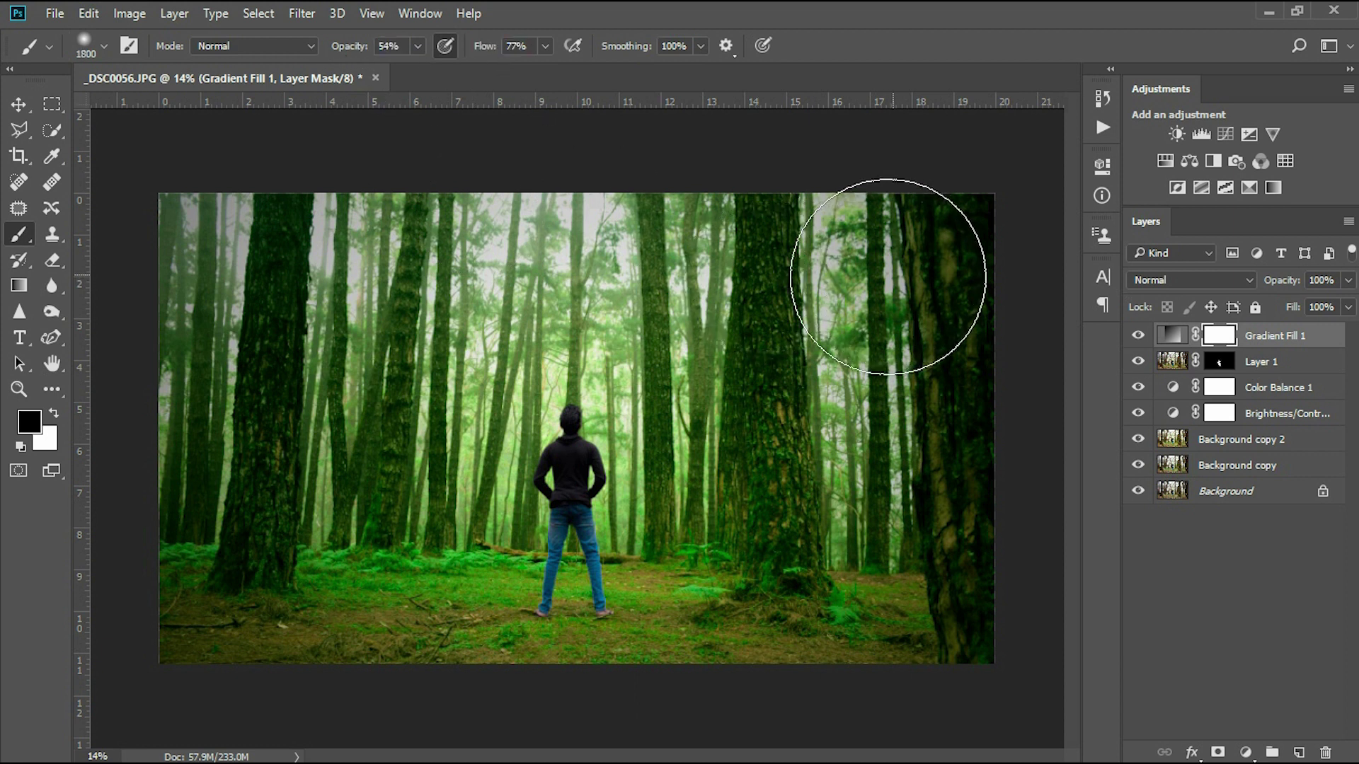
key("bracketright")
key("bracketright")
Step: Paint over the top centre of the forest to remove the vignette darkening there
left_click(524, 225)
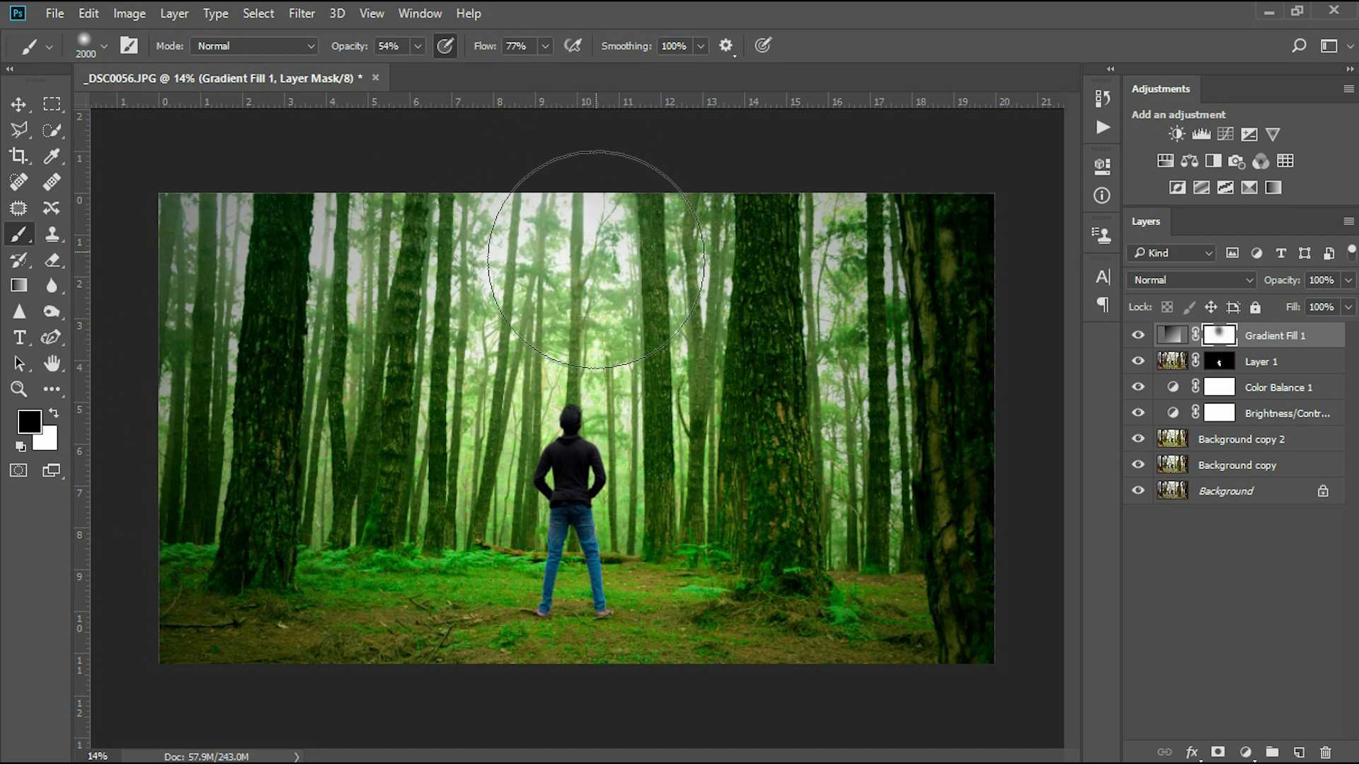
mouse_move(515, 368)
left_mouse_down()
mouse_move(652, 227)
mouse_move(770, 227)
mouse_move(668, 425)
mouse_move(173, 234)
mouse_move(303, 197)
mouse_move(216, 478)
left_mouse_up()
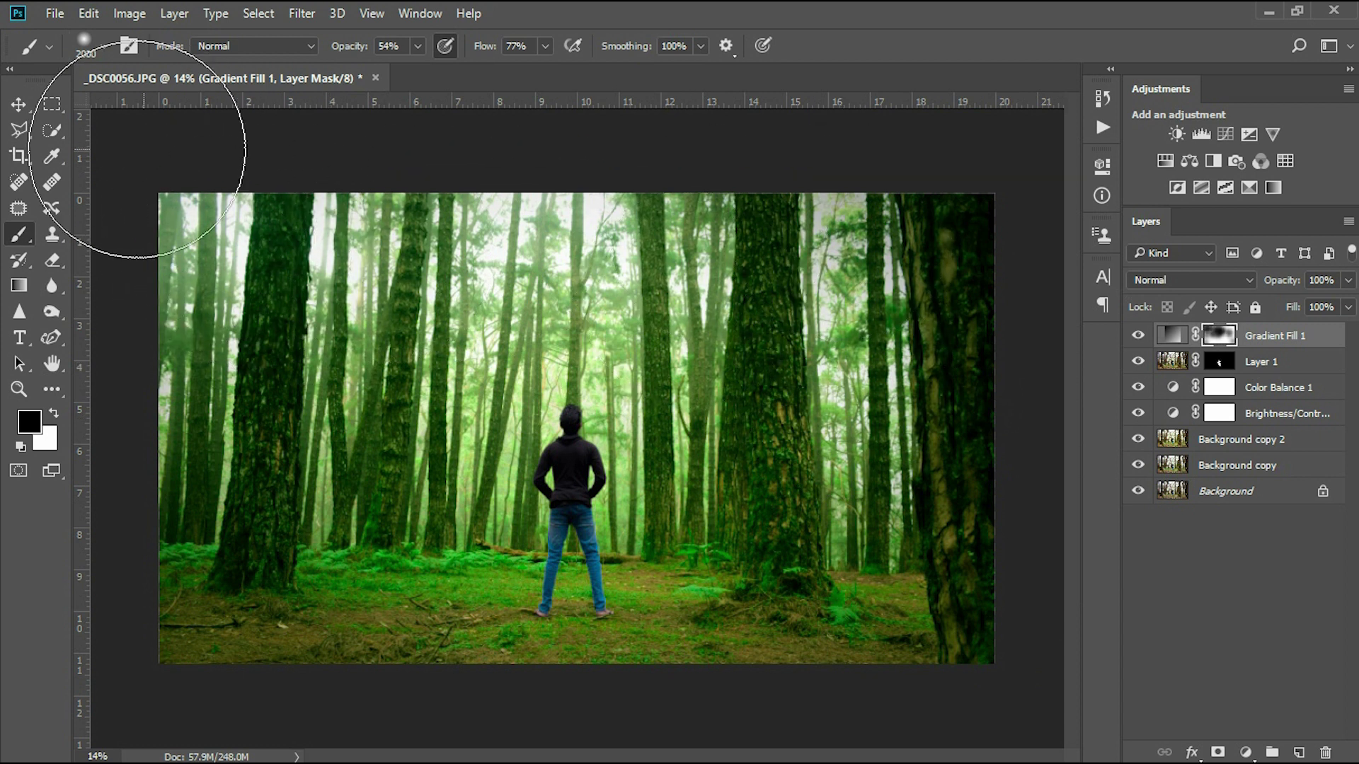
left_click(19, 104)
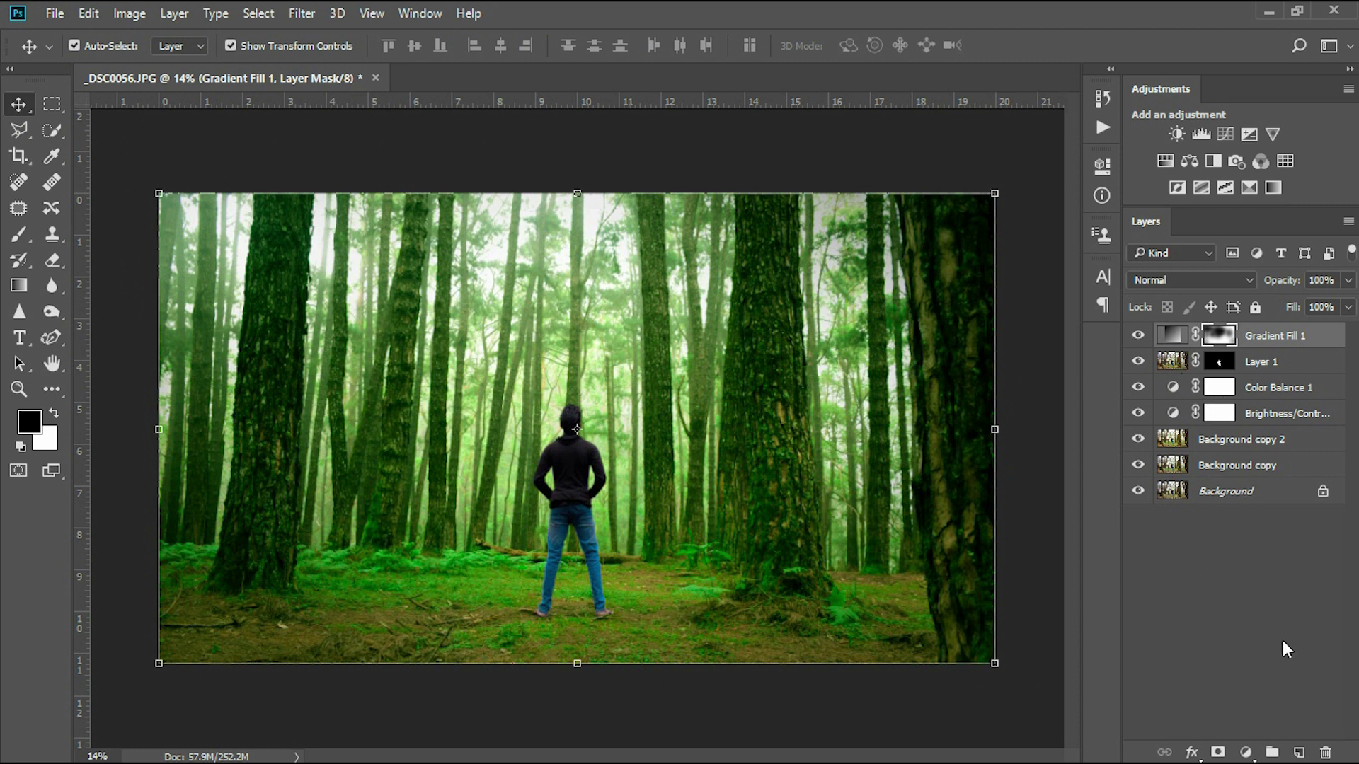
Step: Add a Color Lookup adjustment layer using the Crisp_Warm.look 3D LUT, after previewing other looks
left_click(1245, 752)
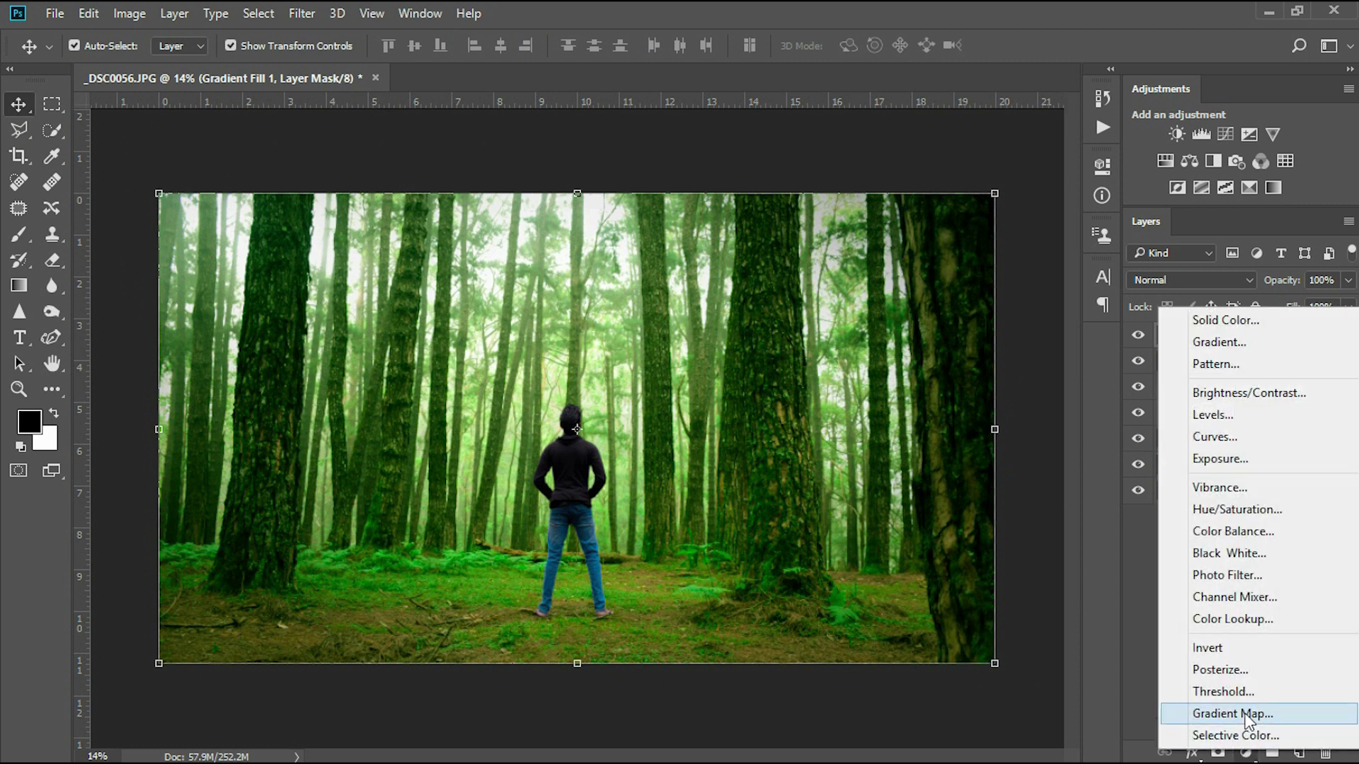
left_click(1241, 619)
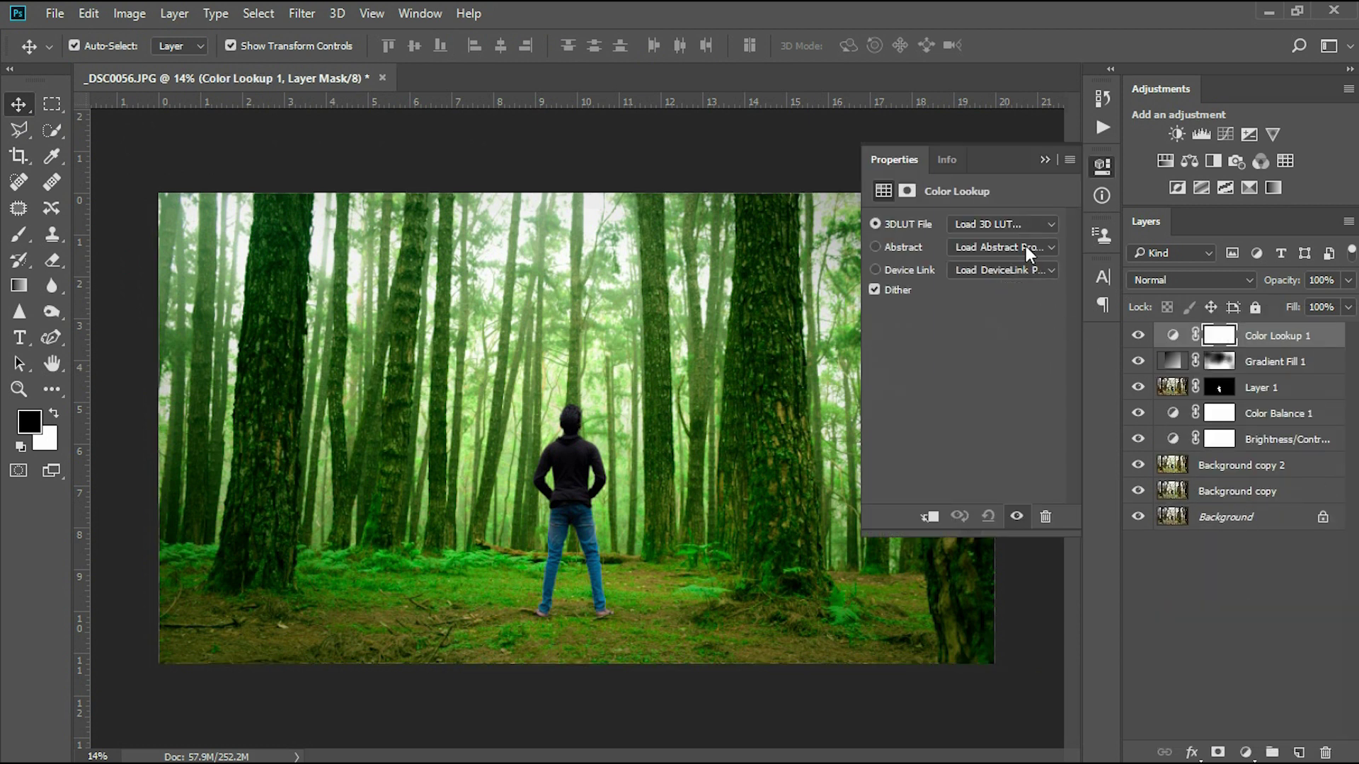
left_click(1016, 225)
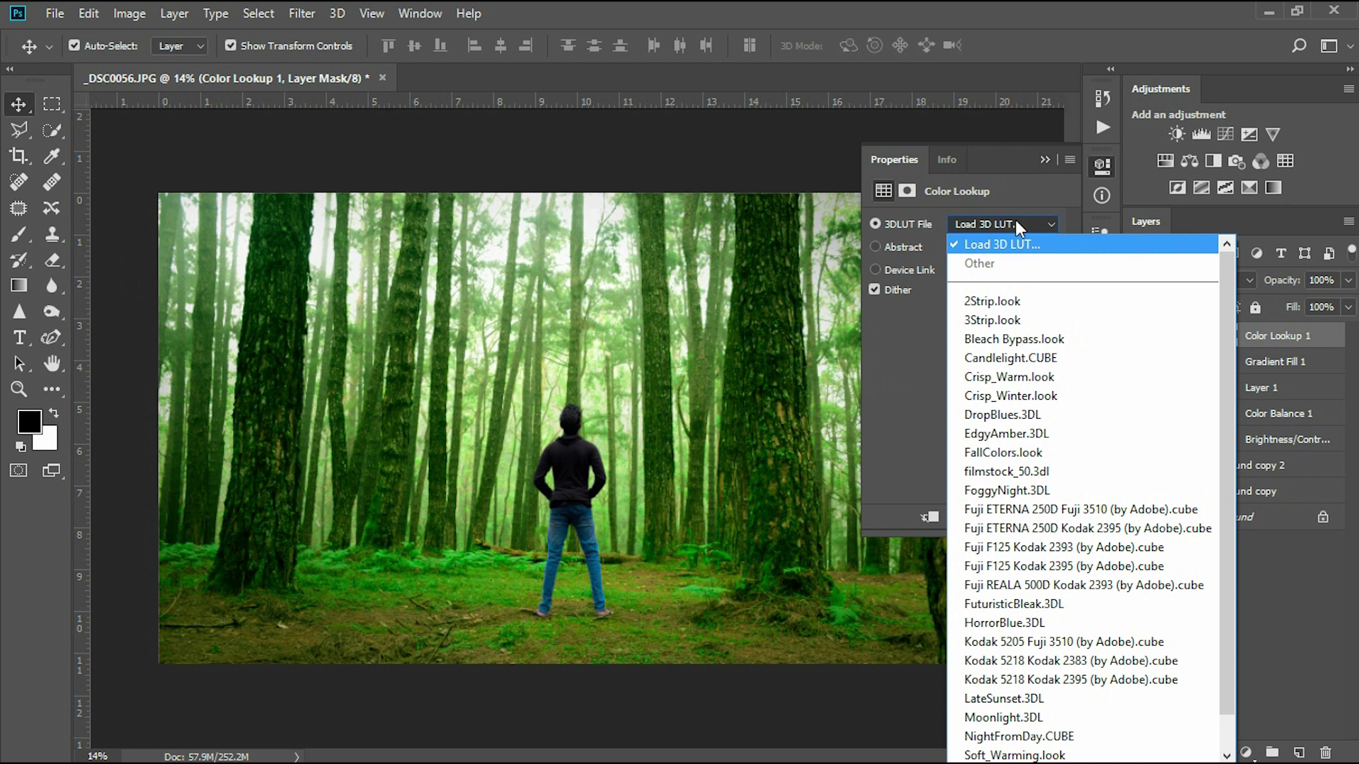
left_click(1016, 220)
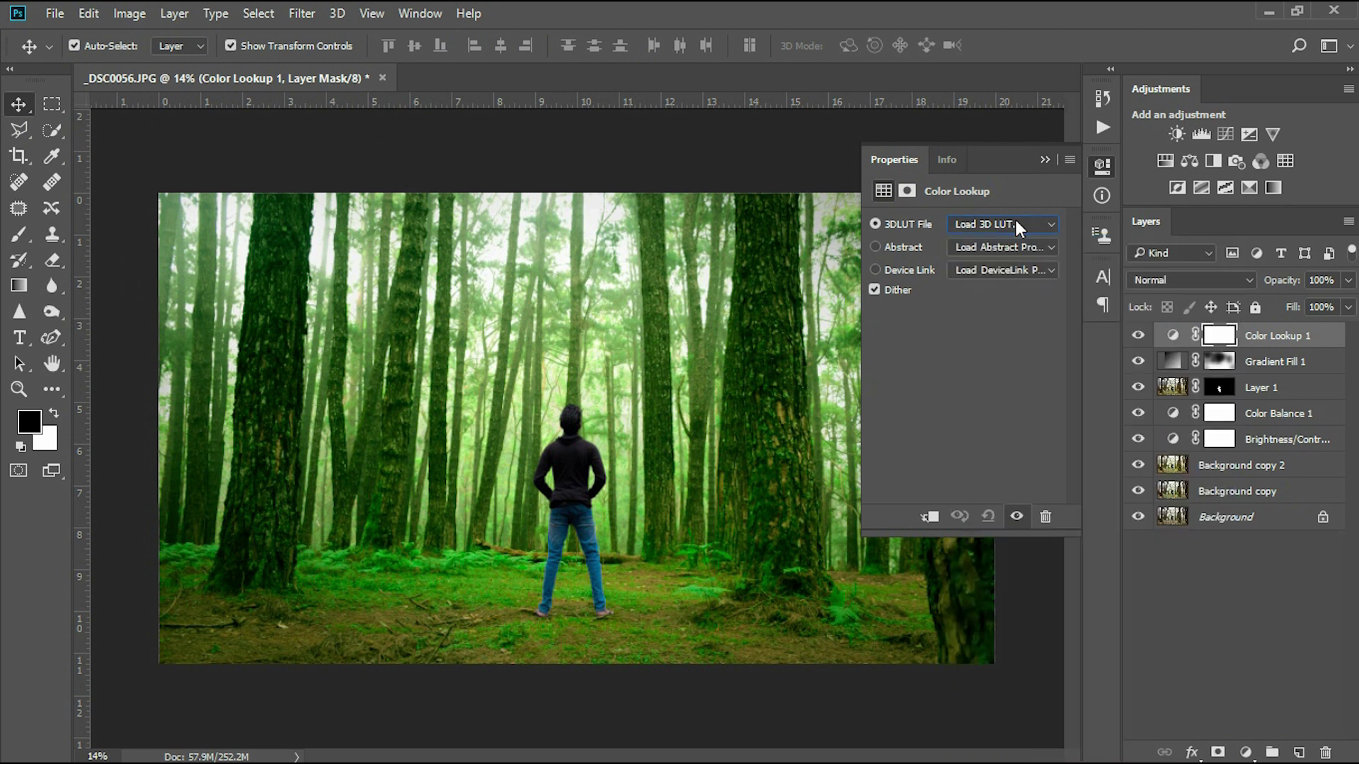
key("Down")
key("Down")
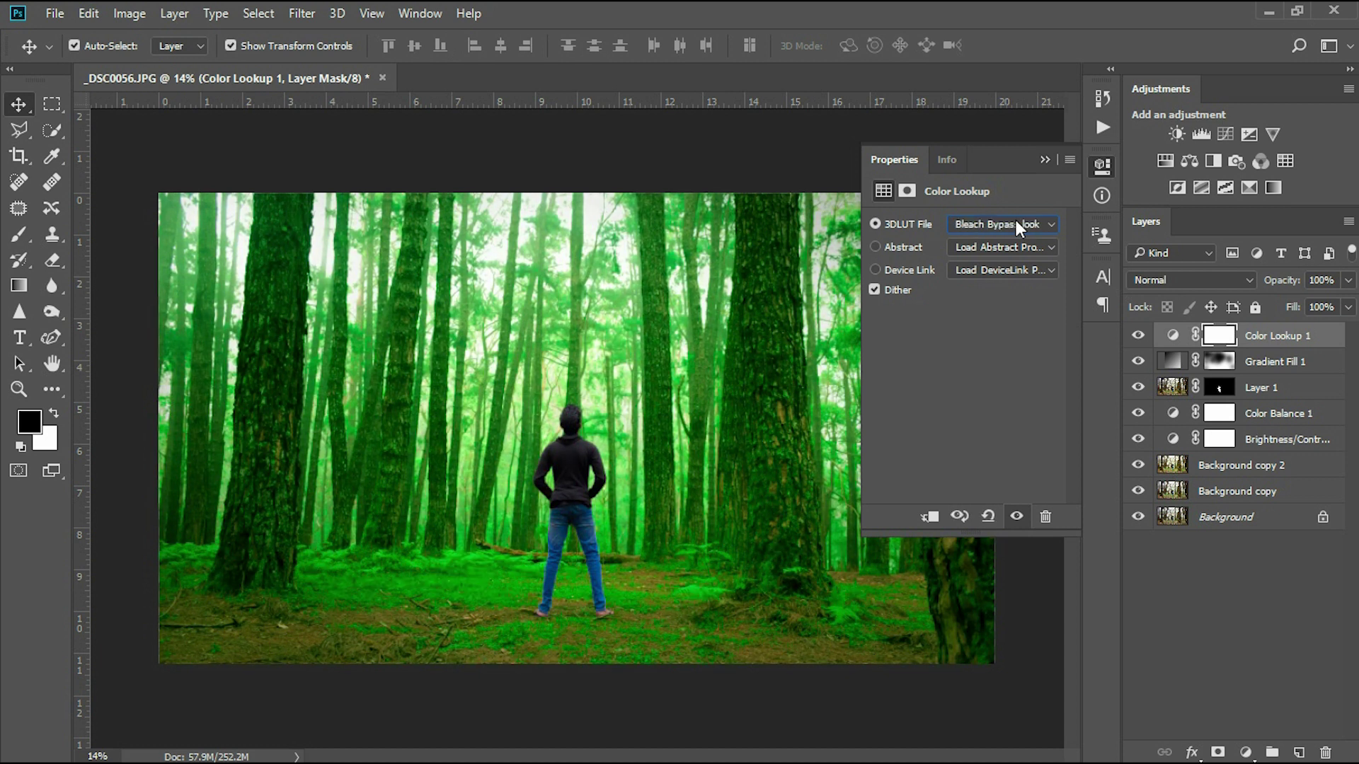
key("Down")
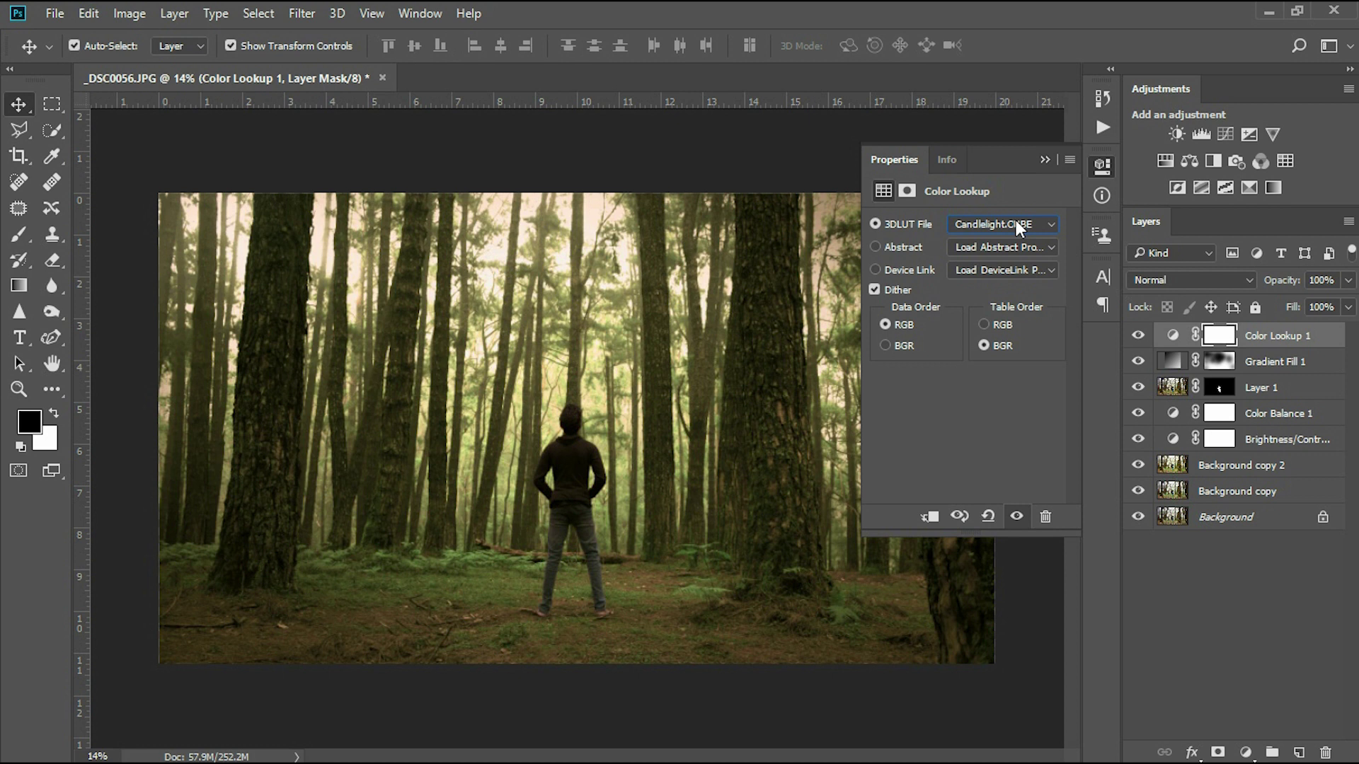
key("Down")
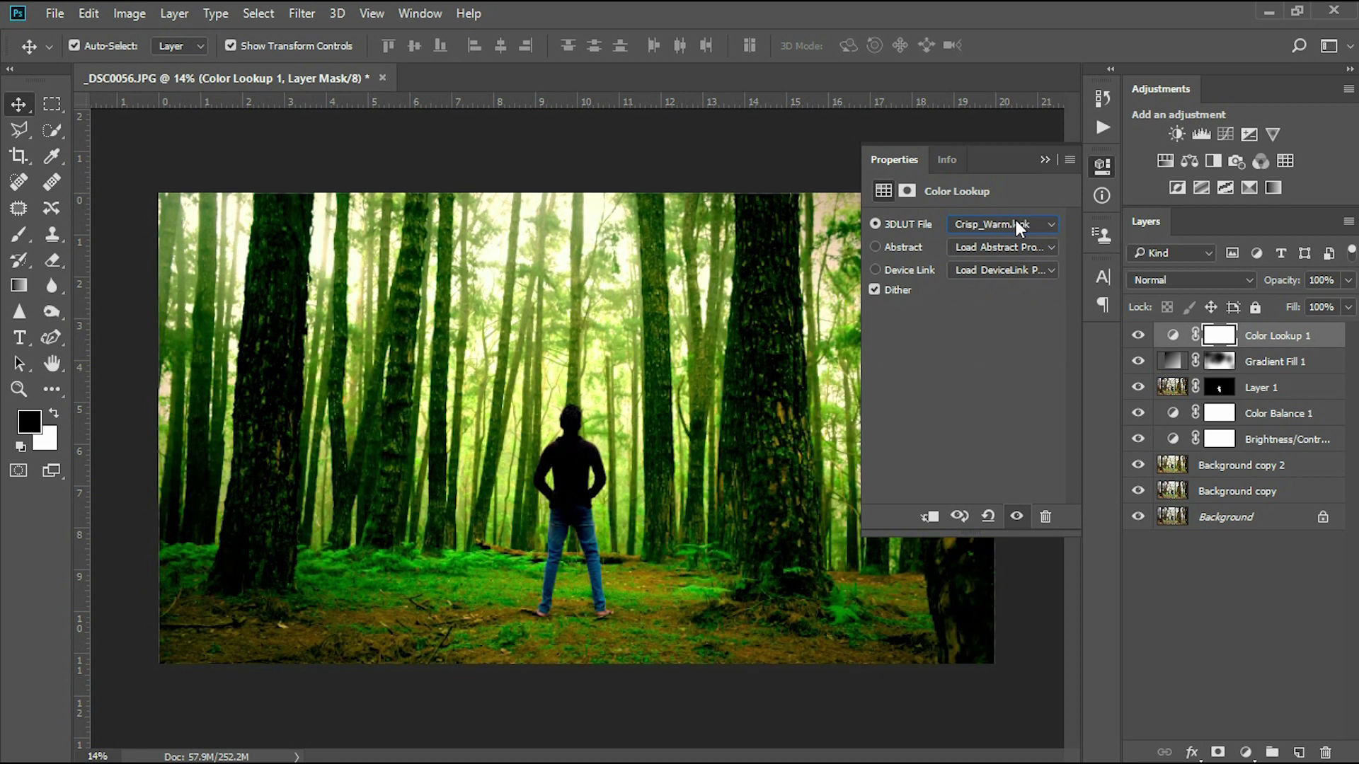
key("Up")
key("Down")
left_click(1041, 155)
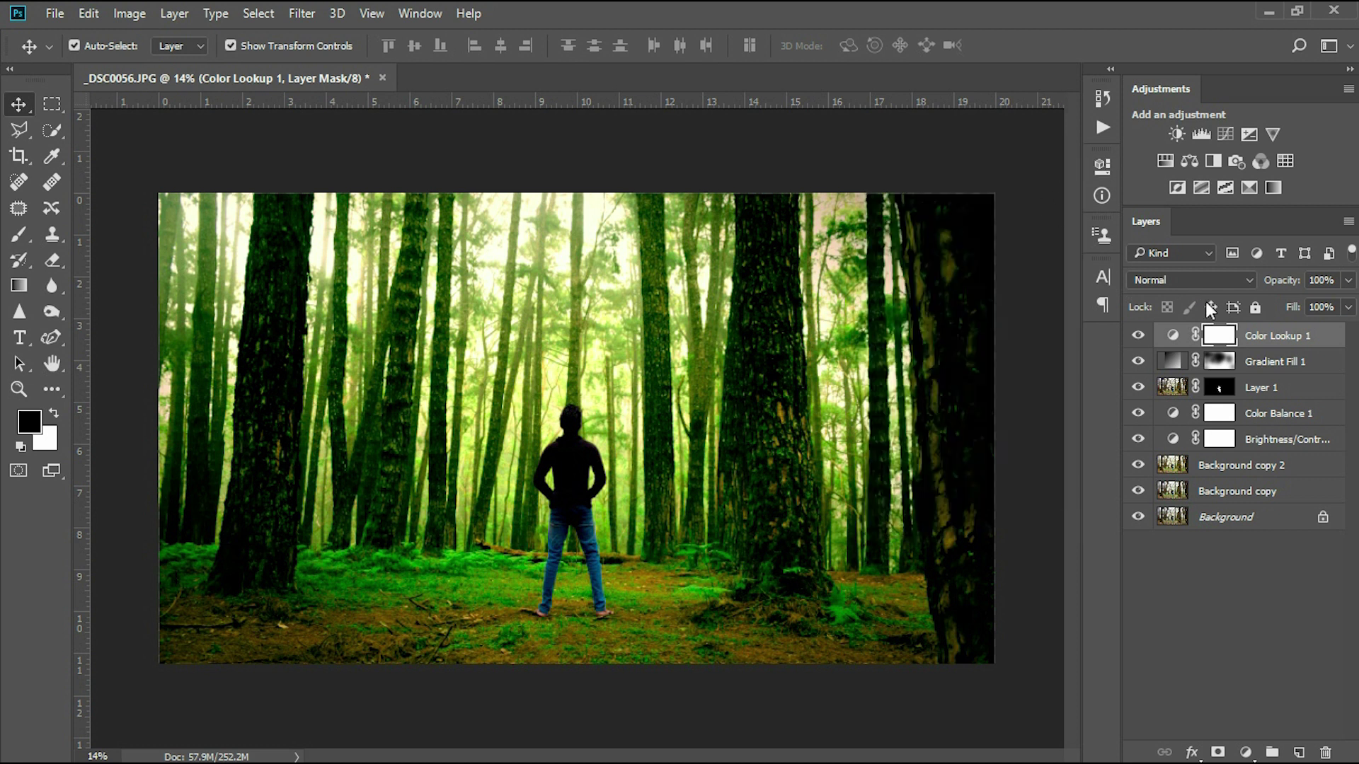
Step: Set the Color Lookup 1 layer to 50% opacity and about 56% fill
left_click_drag(1296, 283, 1287, 285)
left_click(1334, 281)
type("50")
left_click(1336, 306)
type("80")
left_click_drag(1291, 314, 1281, 315)
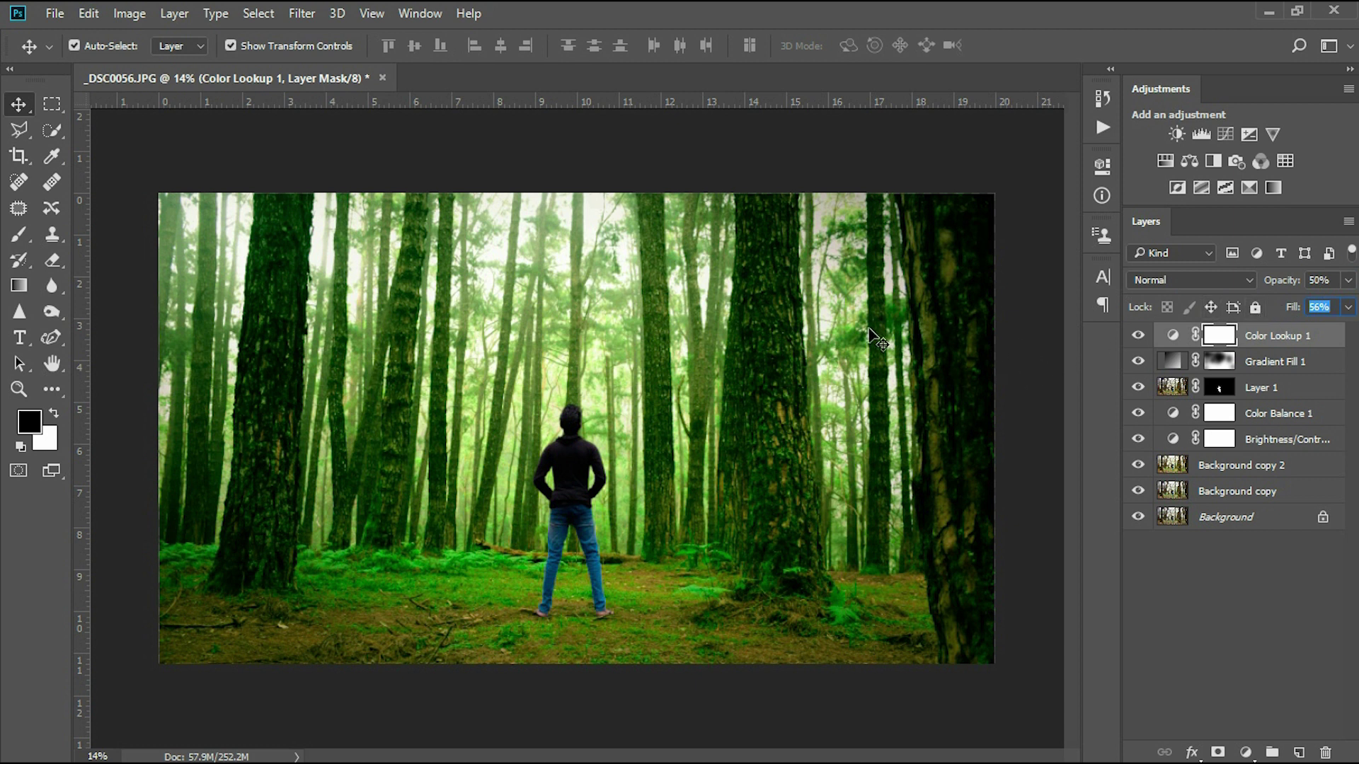
left_click(165, 144)
key("alt")
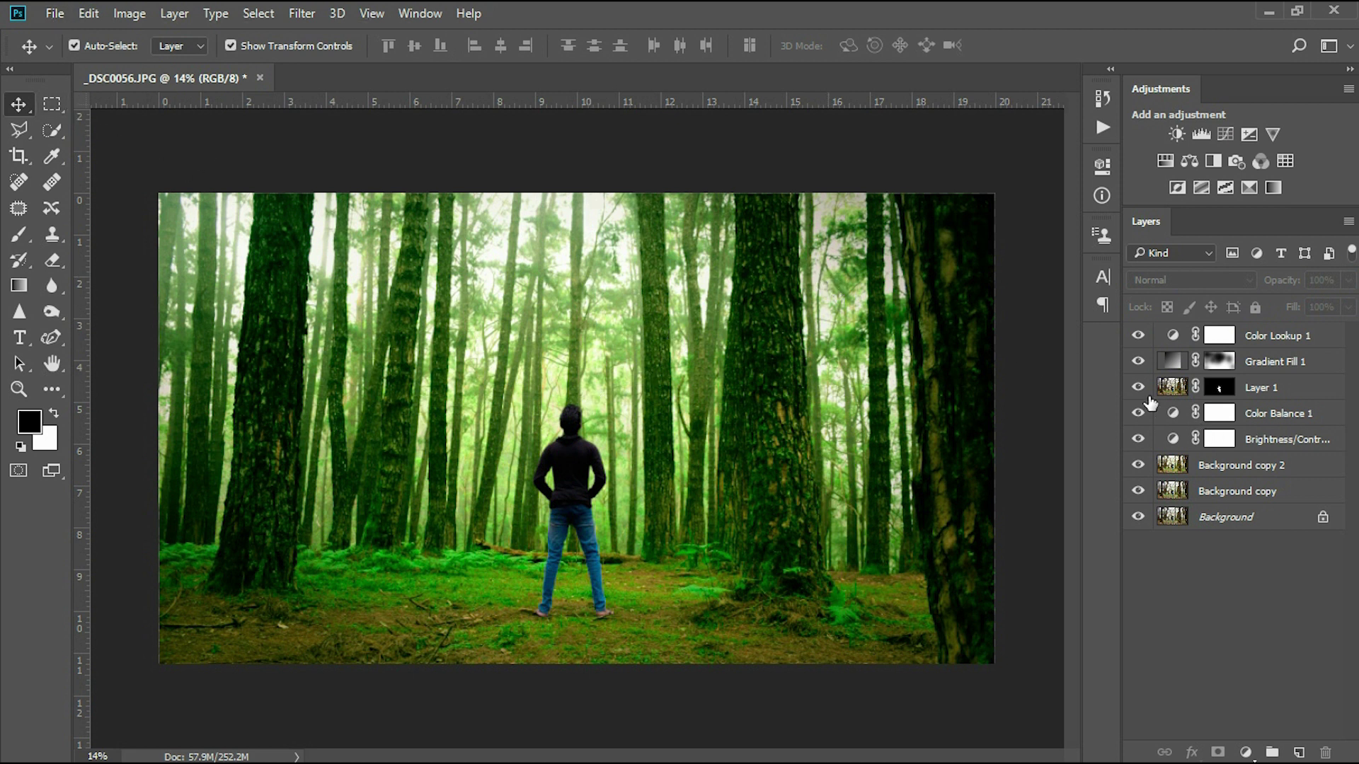
left_click(1139, 517, "alt")
left_click(1139, 517, "alt")
left_click(1139, 518, "alt")
left_click(1139, 517, "alt")
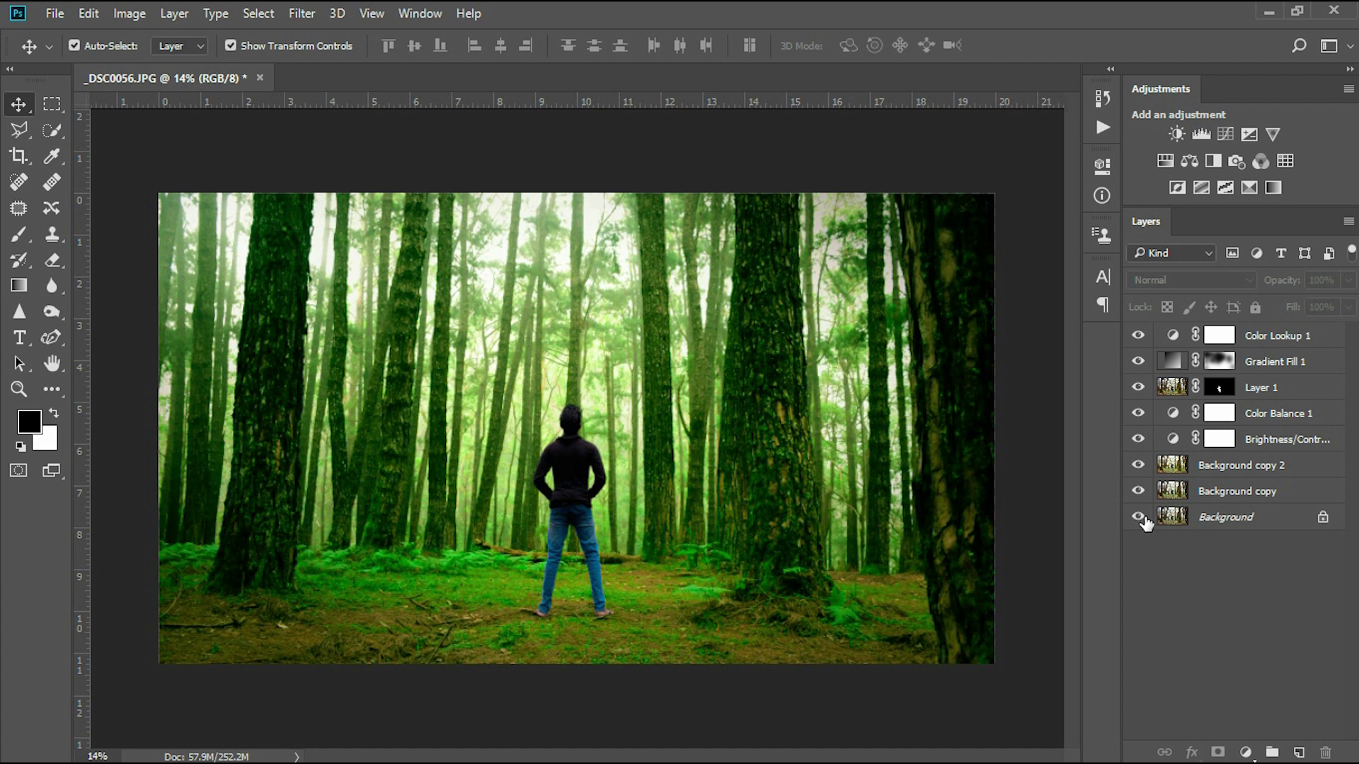
left_click(1138, 517, "alt")
left_click(1139, 518, "alt")
left_click(1139, 517, "alt")
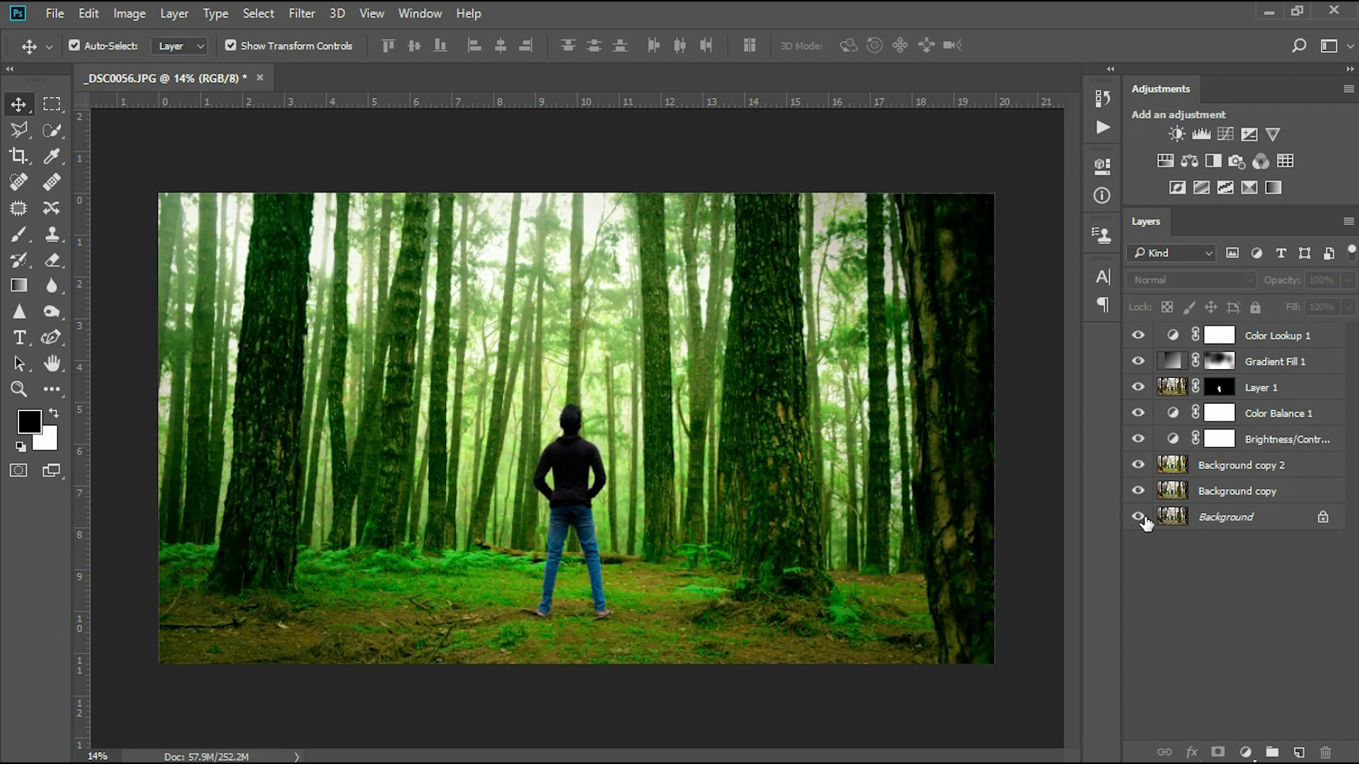